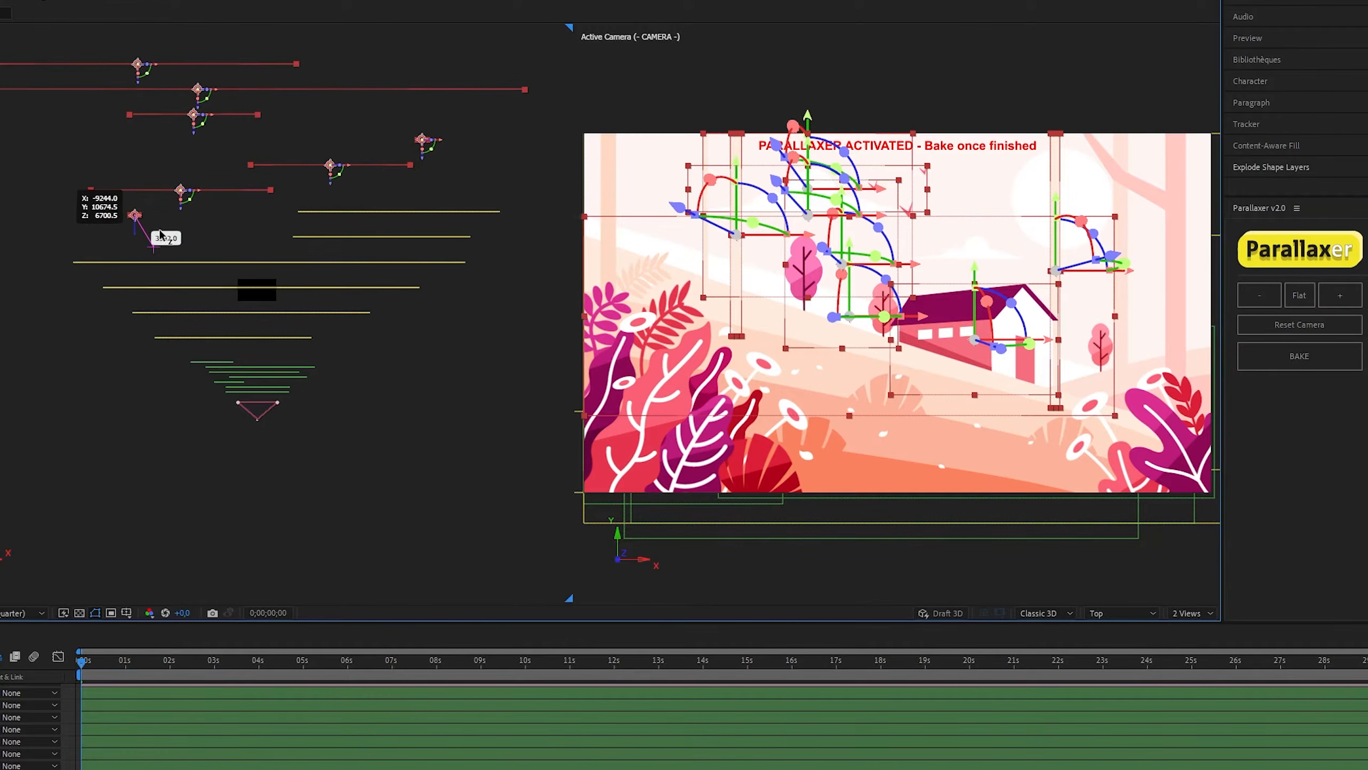
{"action": "left_click", "coordinate": [55, 199]}
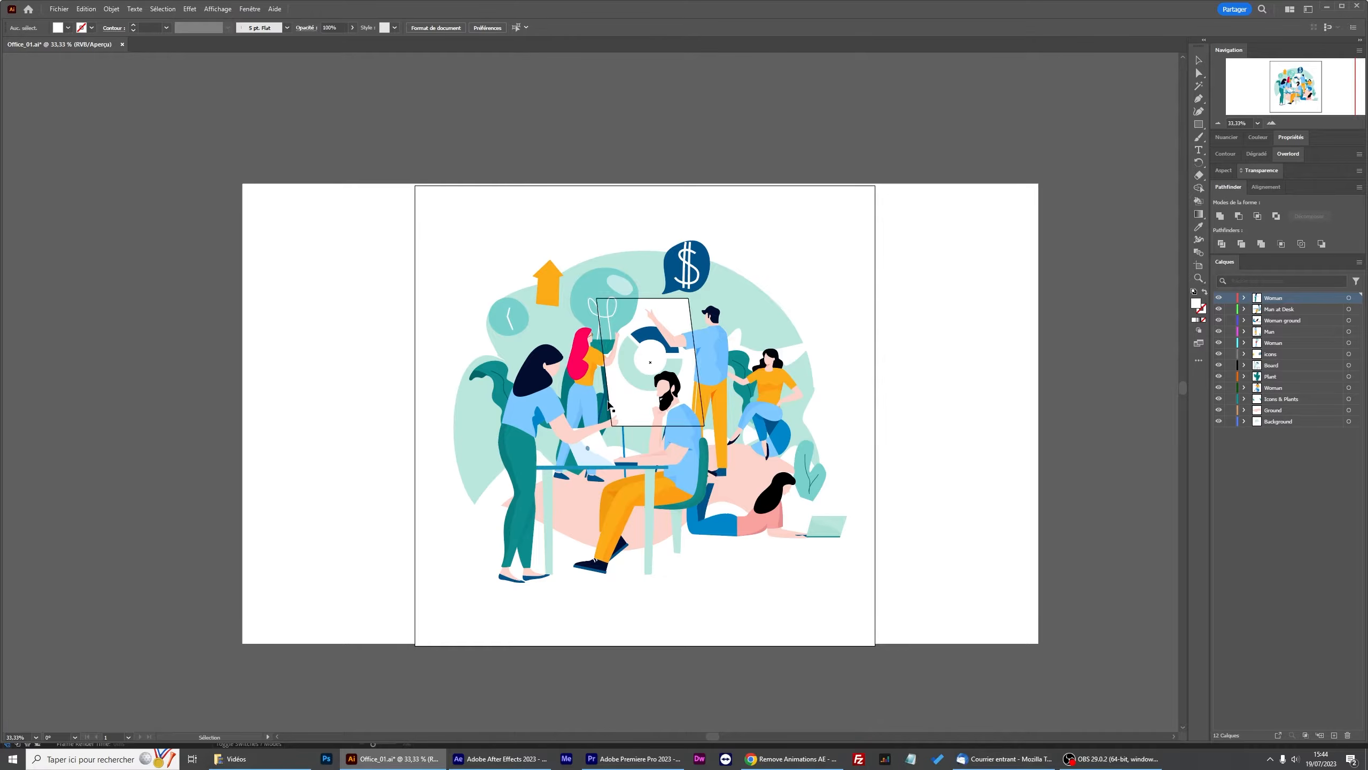
Zoom in and toggle each layer's visibility to examine how the illustration is split into layers.
{"action": "key", "text": "ctrl+plus"}
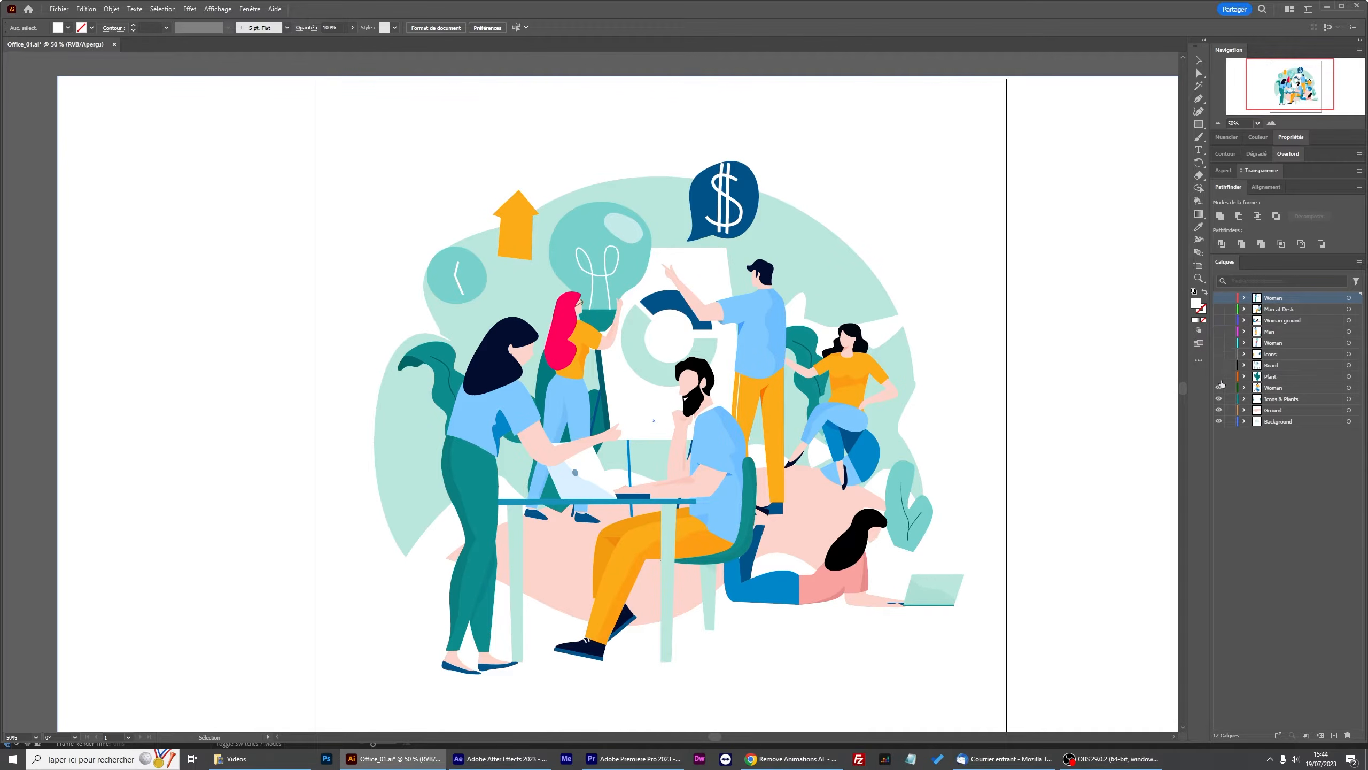
{"action": "left_click", "coordinate": [1218, 410]}
{"action": "left_click", "coordinate": [1219, 398]}
{"action": "left_click", "coordinate": [1219, 387]}
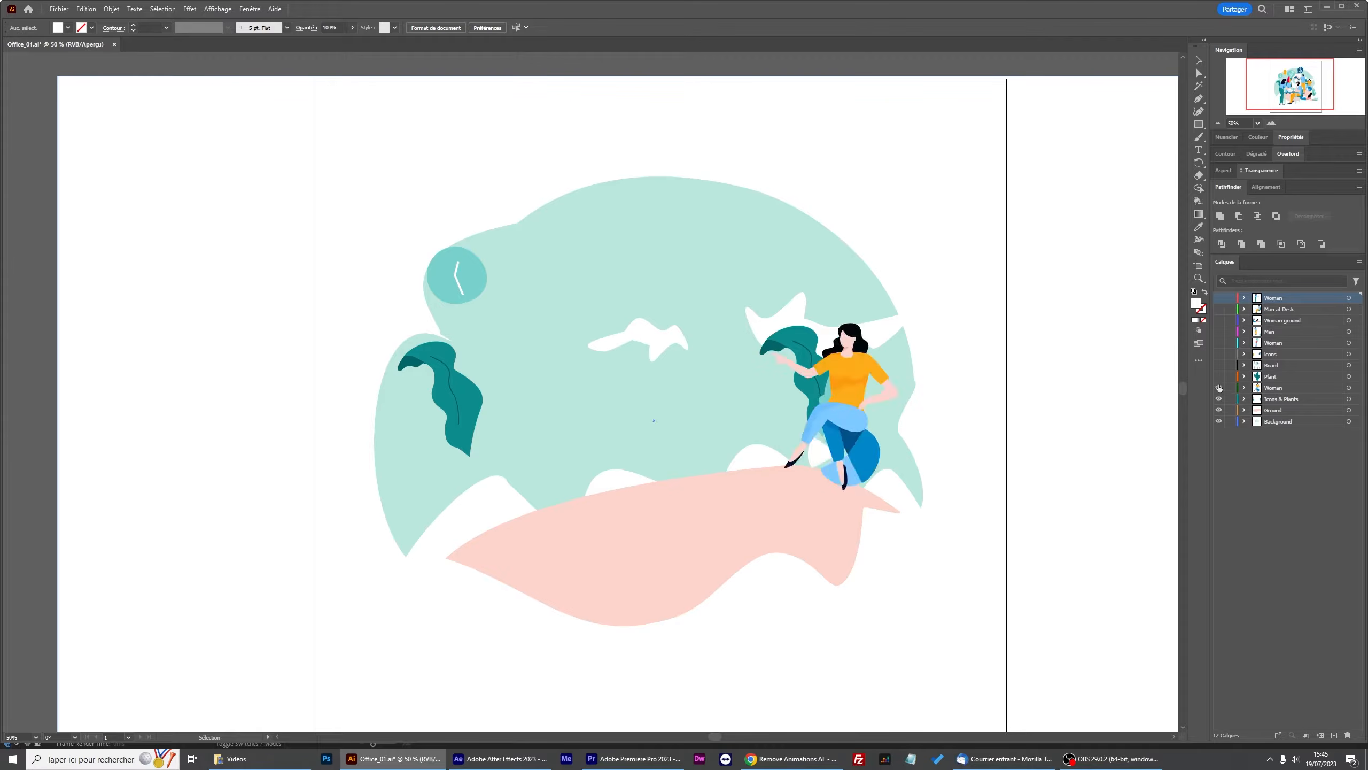
{"action": "left_click", "coordinate": [1218, 376]}
{"action": "left_click", "coordinate": [1219, 365]}
{"action": "left_click", "coordinate": [1219, 354]}
{"action": "left_click", "coordinate": [1218, 342]}
{"action": "left_click", "coordinate": [1218, 331]}
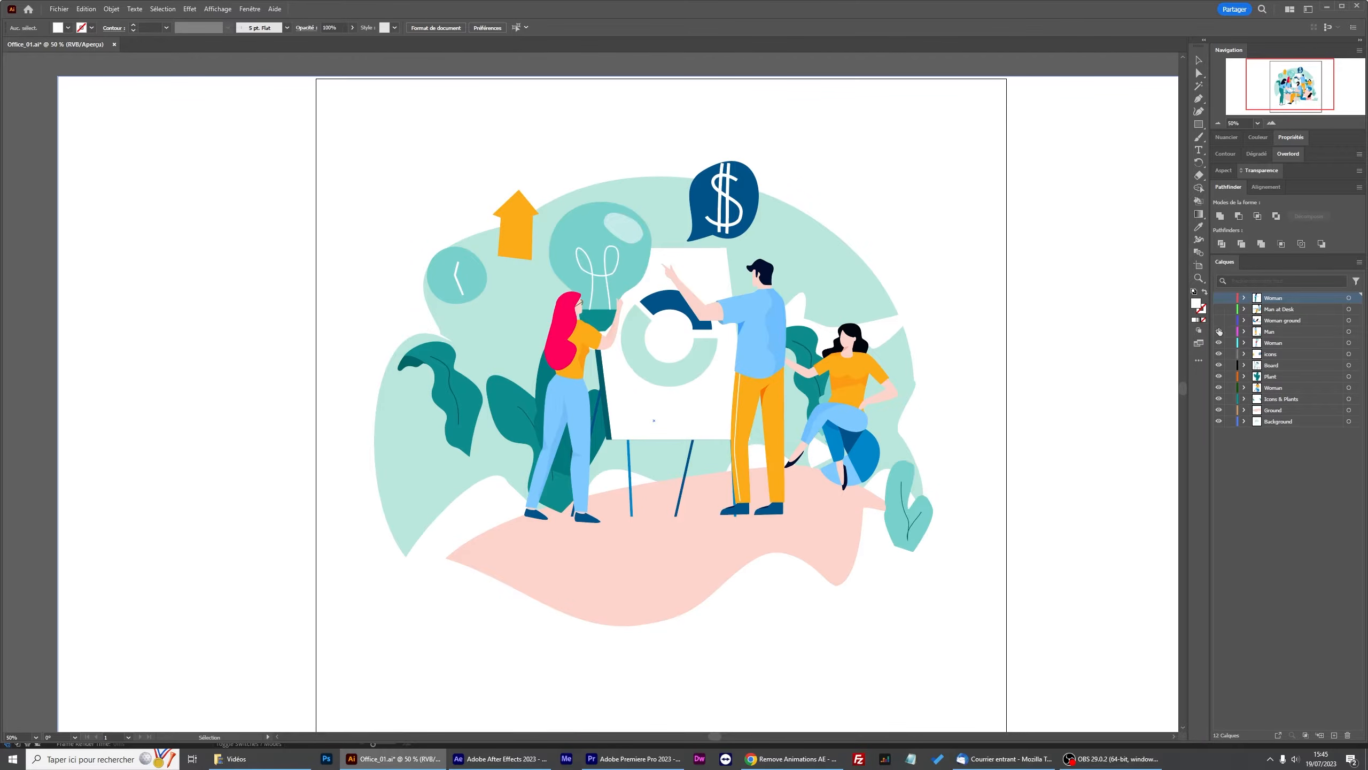
{"action": "left_click", "coordinate": [1219, 321]}
{"action": "left_click", "coordinate": [1218, 309]}
{"action": "left_click", "coordinate": [1218, 297]}
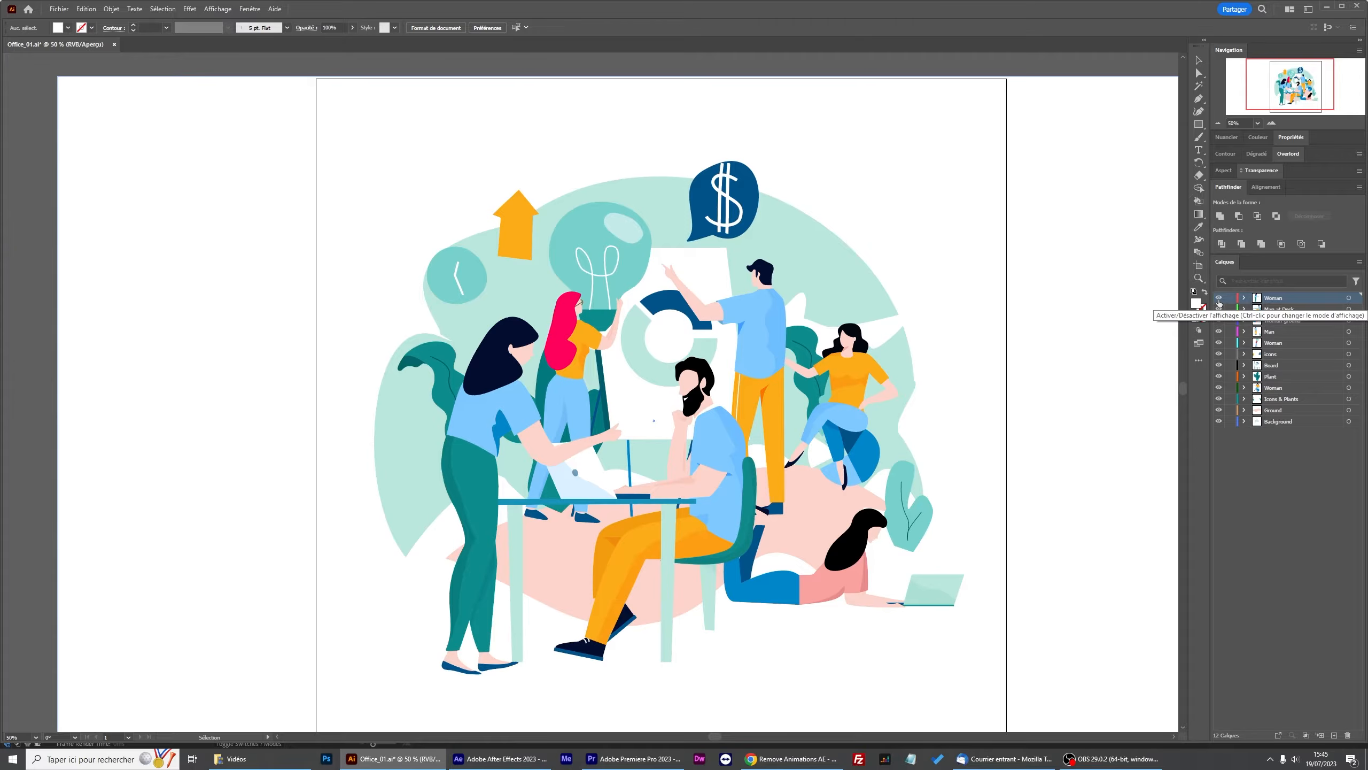
Toggle the visibility of the top Woman layer and the Background layer repeatedly to check them.
{"action": "left_click", "coordinate": [1218, 299]}
{"action": "left_click", "coordinate": [1219, 299]}
{"action": "left_click", "coordinate": [1218, 300]}
{"action": "left_click", "coordinate": [1219, 300]}
{"action": "left_click", "coordinate": [1218, 300]}
{"action": "left_click", "coordinate": [1219, 299]}
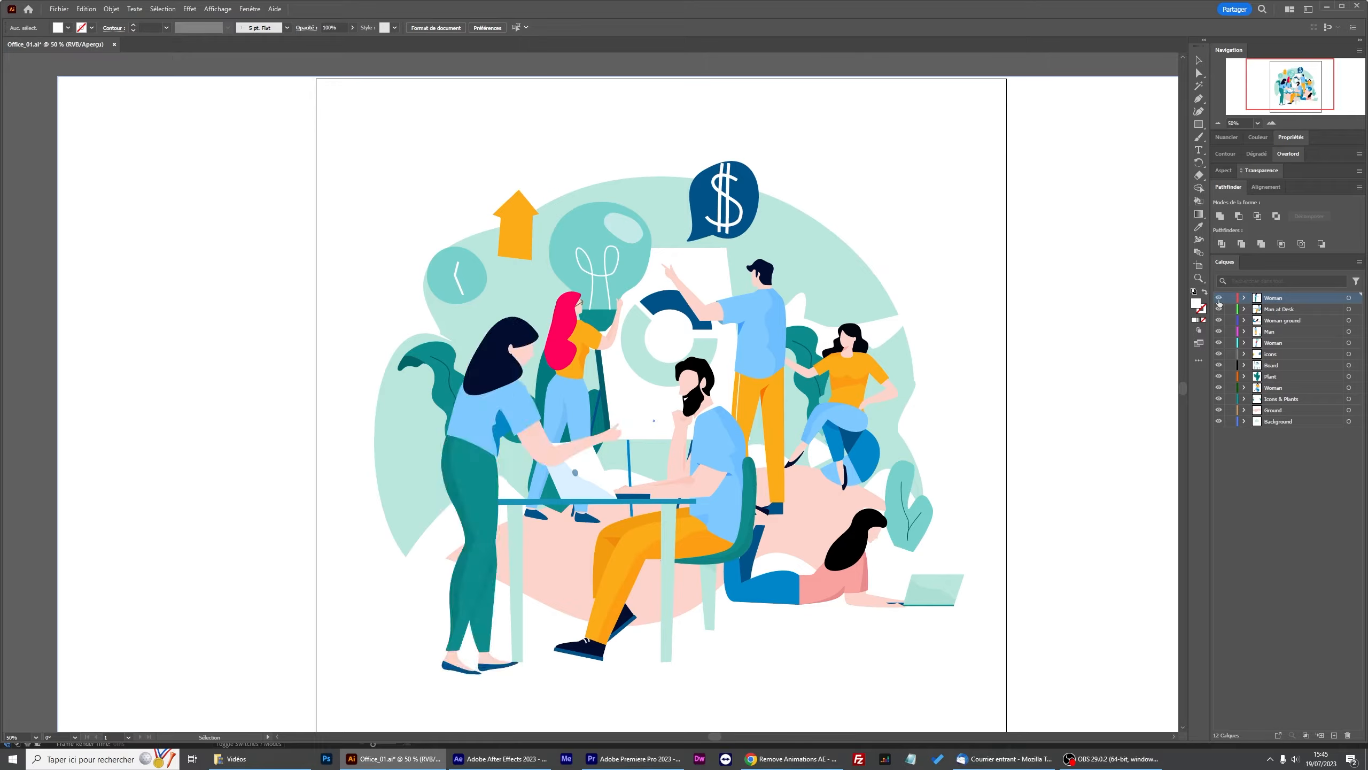
{"action": "left_click", "coordinate": [1291, 419]}
{"action": "left_click", "coordinate": [1218, 421]}
{"action": "left_click", "coordinate": [1218, 421]}
{"action": "left_click", "coordinate": [1219, 423]}
{"action": "left_click", "coordinate": [1218, 423]}
{"action": "left_click", "coordinate": [1219, 422]}
{"action": "left_click", "coordinate": [1218, 422]}
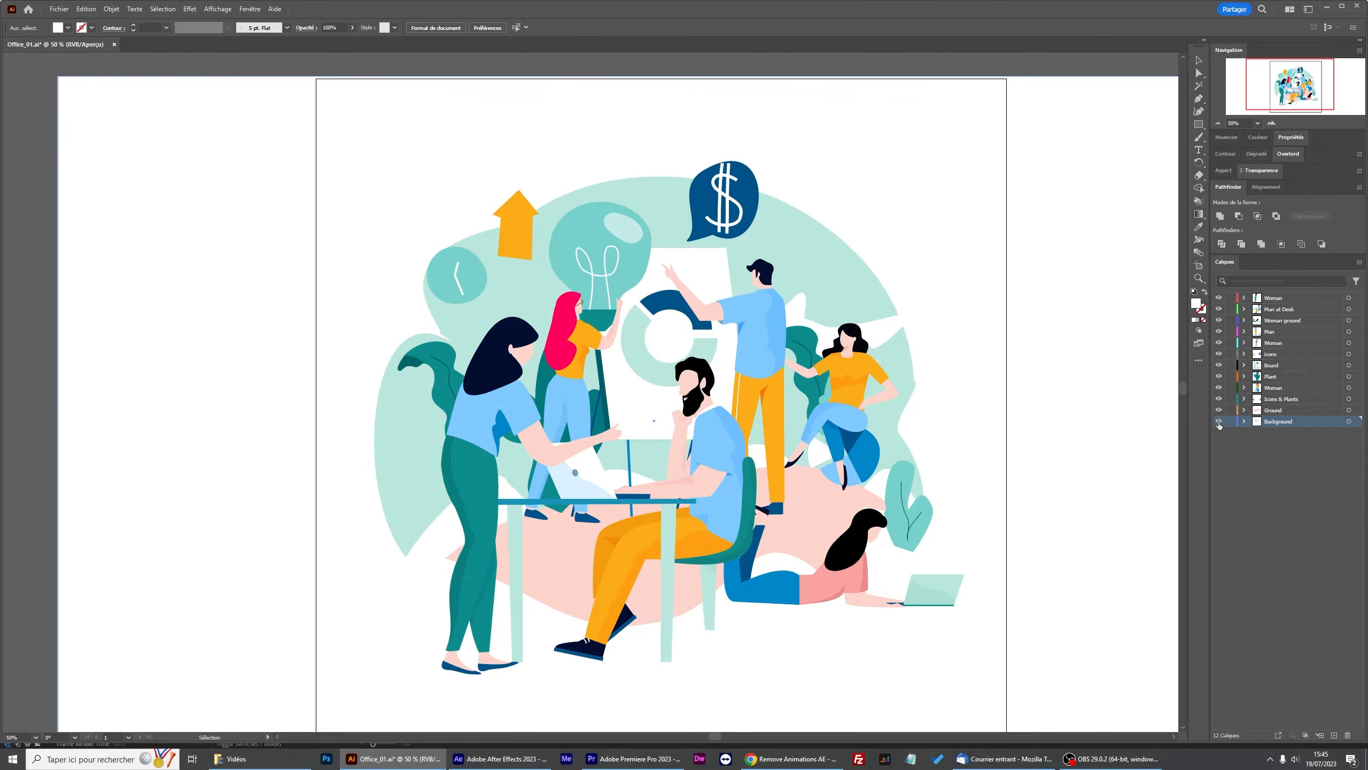
Switch to After Effects and open the Parallaxer v2.0 panel.
{"action": "left_click", "coordinate": [500, 758]}
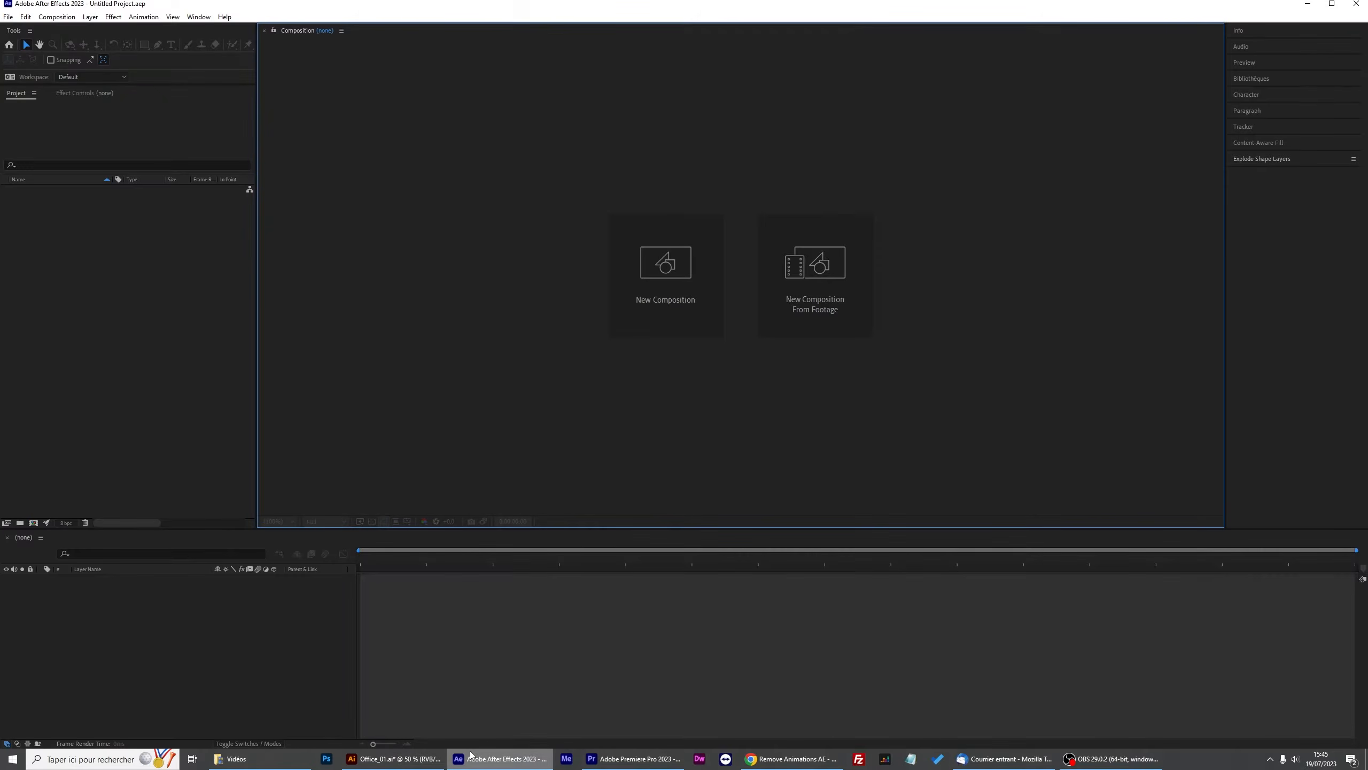
{"action": "left_click", "coordinate": [199, 17]}
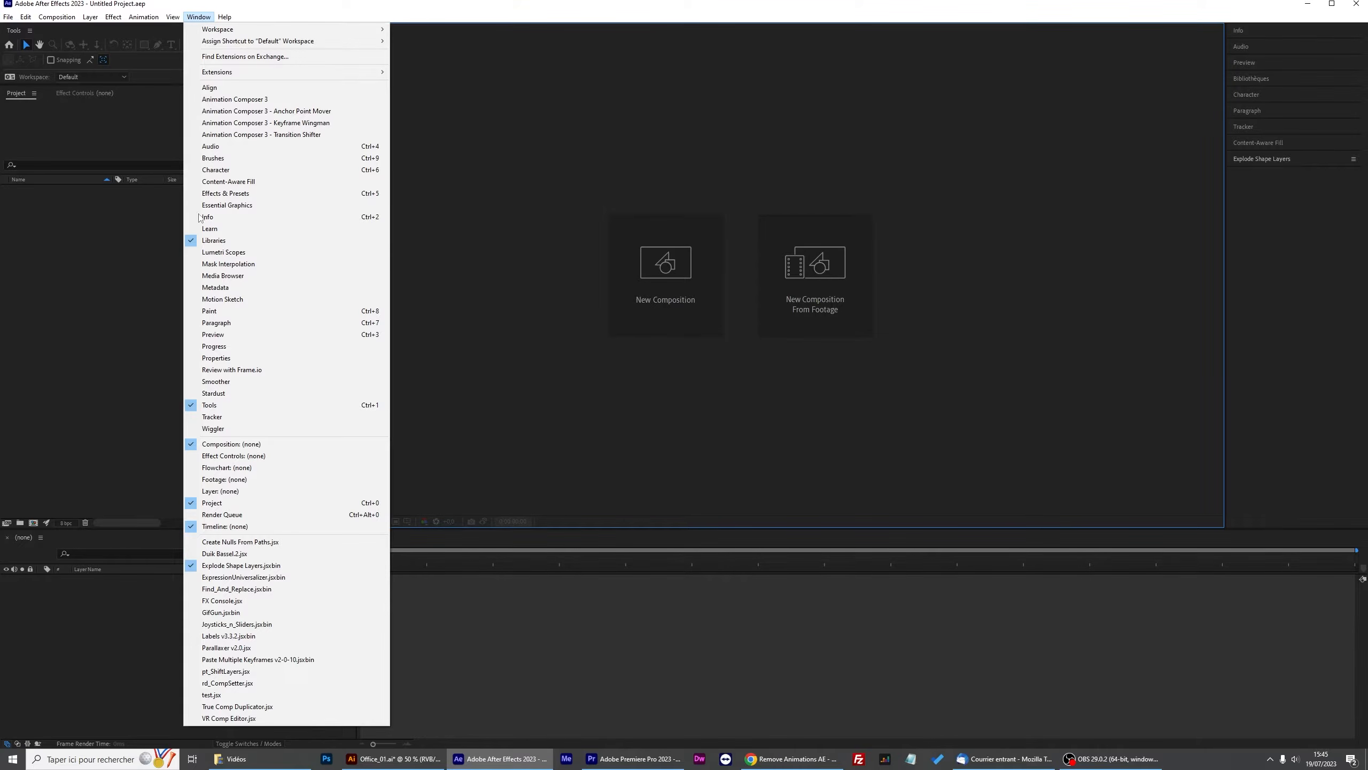
{"action": "left_click", "coordinate": [228, 648]}
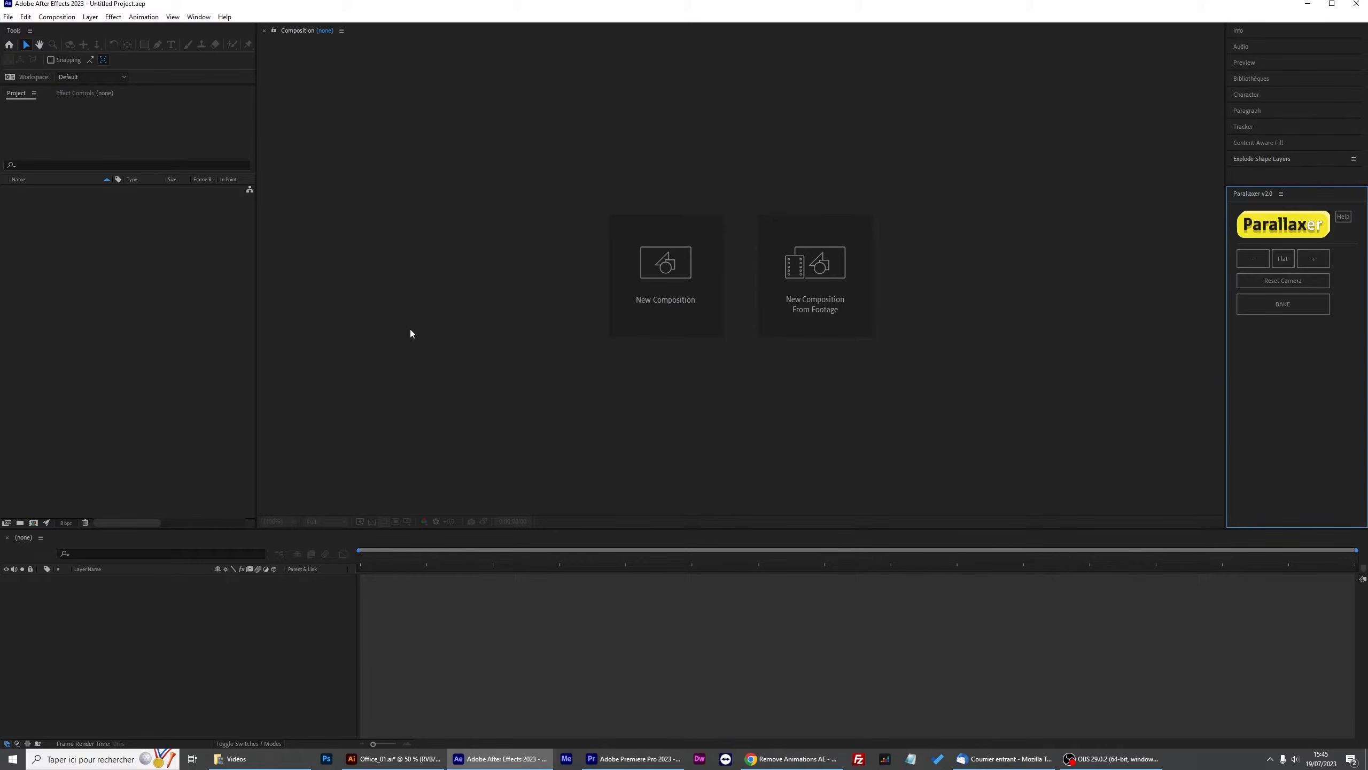
Import Office_01.ai as Composition - Retain Layer Sizes.
{"action": "double_click", "coordinate": [109, 272]}
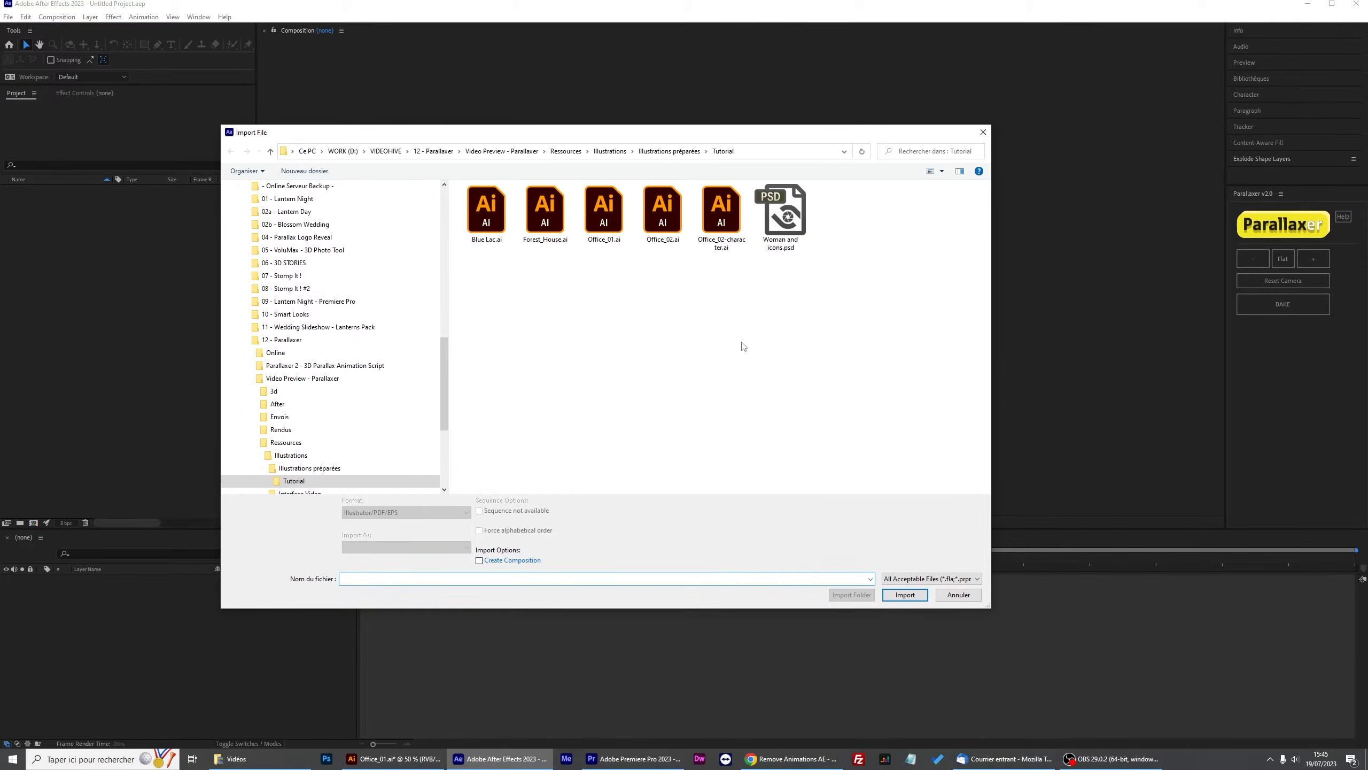
{"action": "left_click", "coordinate": [612, 230]}
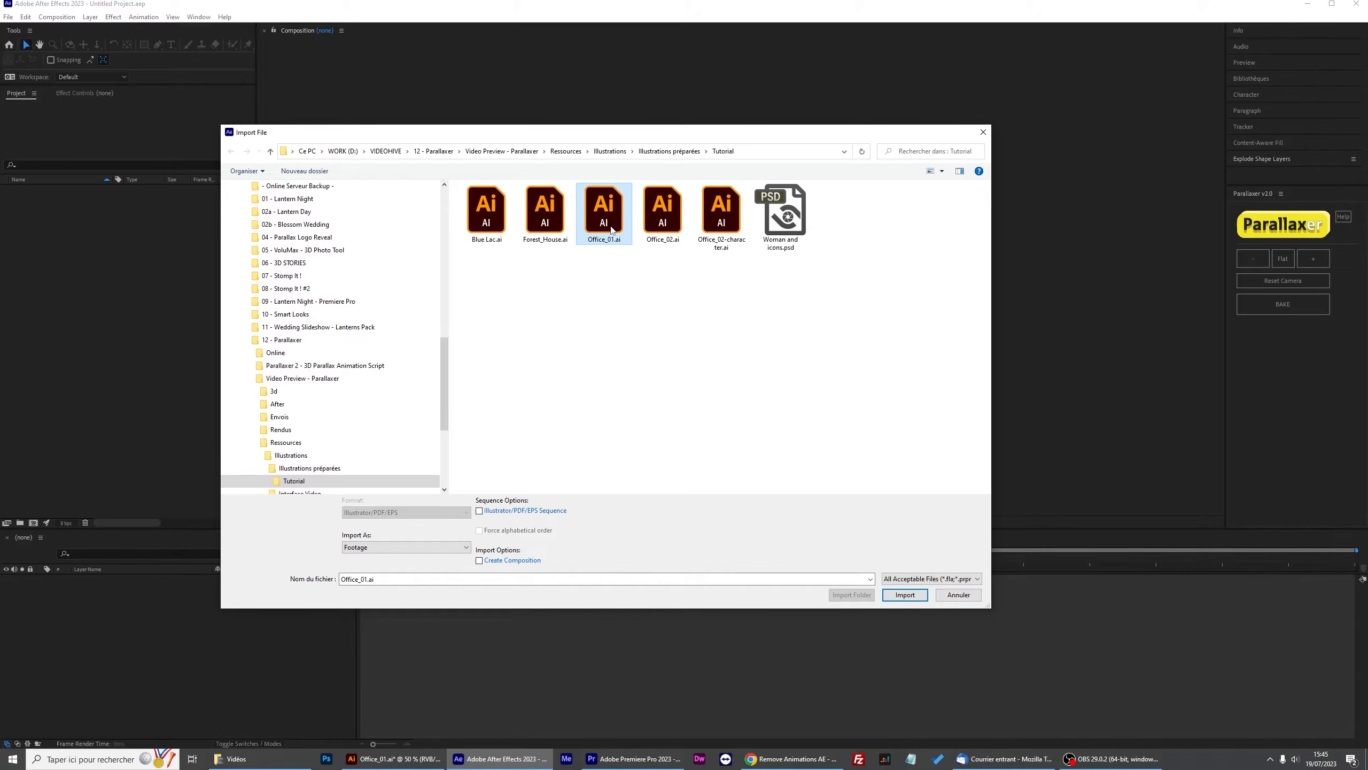
{"action": "left_click", "coordinate": [378, 548]}
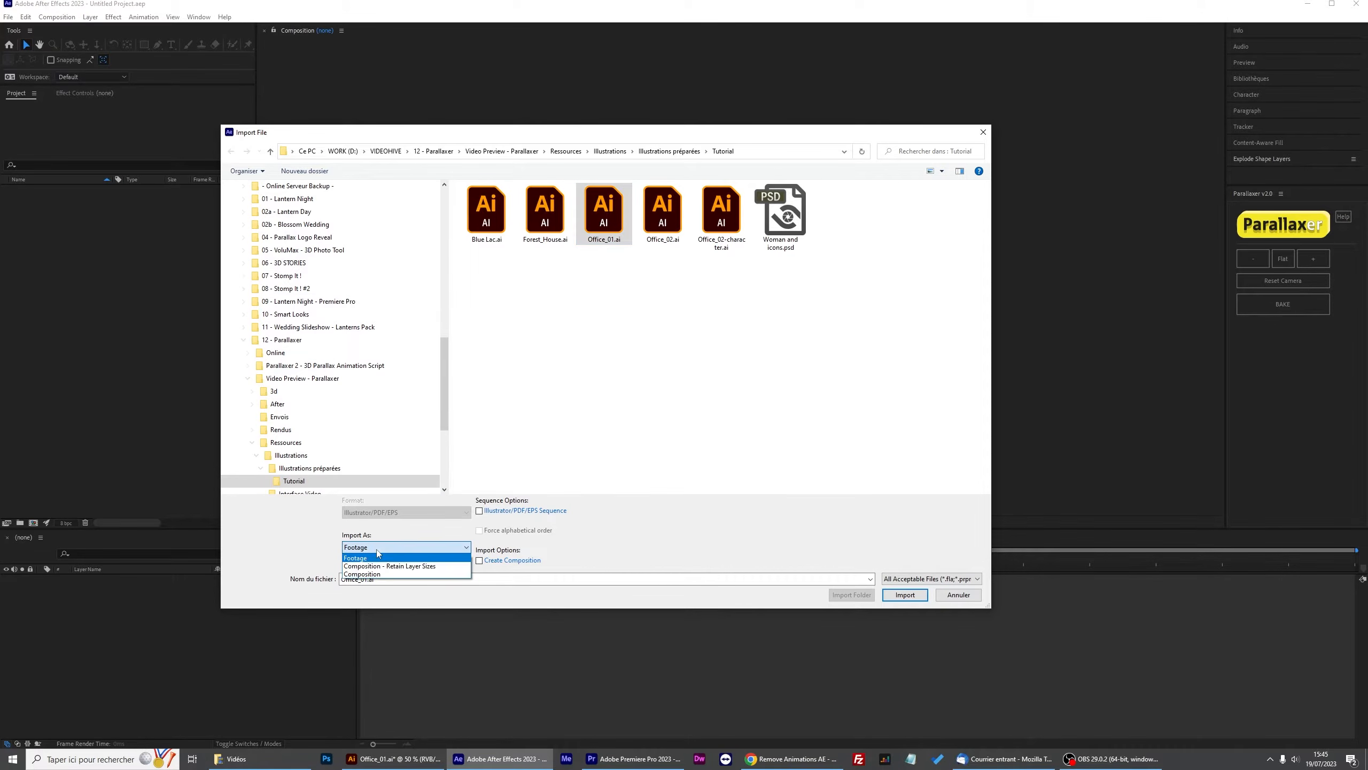
{"action": "left_click", "coordinate": [413, 566]}
{"action": "left_click", "coordinate": [905, 594]}
Confirm the Office_01.ai import as a Composition with Layer Size footage dimensions.
{"action": "left_click", "coordinate": [646, 247]}
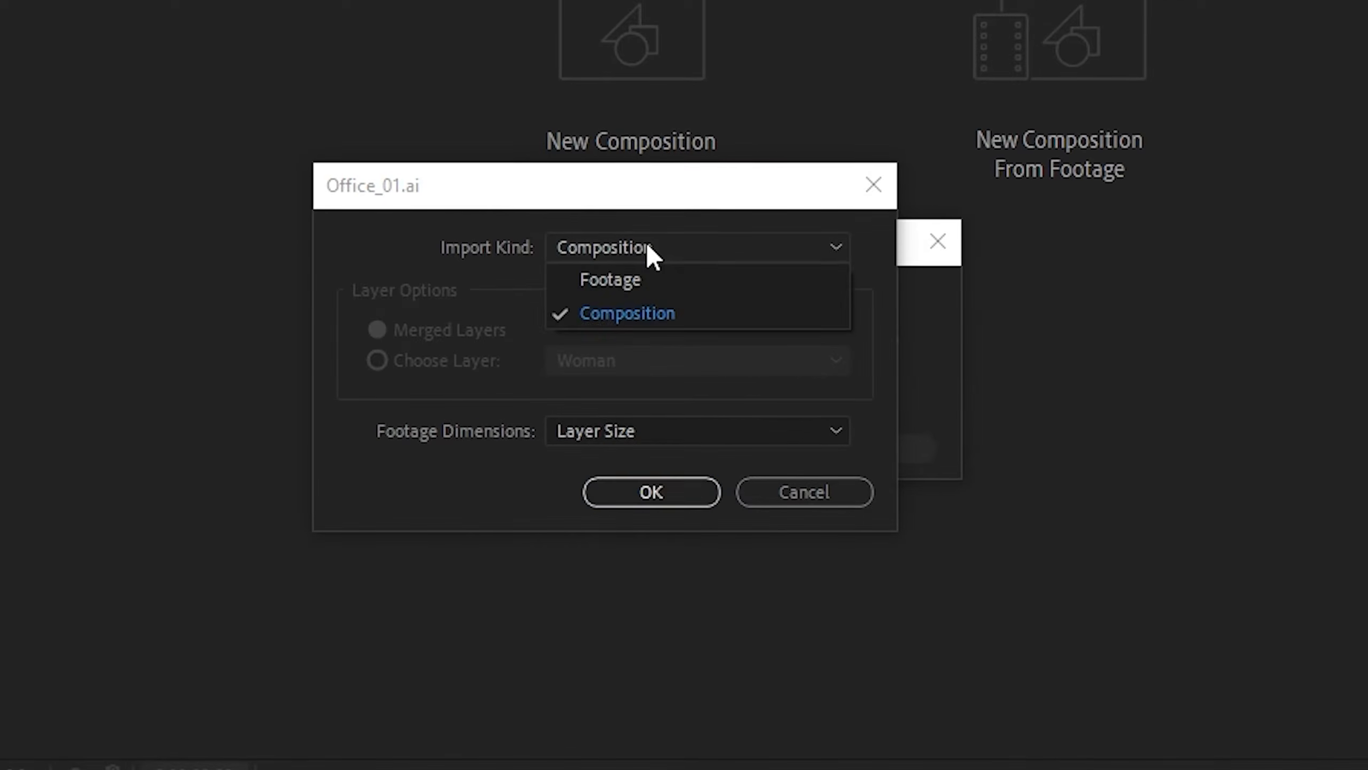
{"action": "left_click", "coordinate": [626, 318]}
{"action": "left_click", "coordinate": [631, 434]}
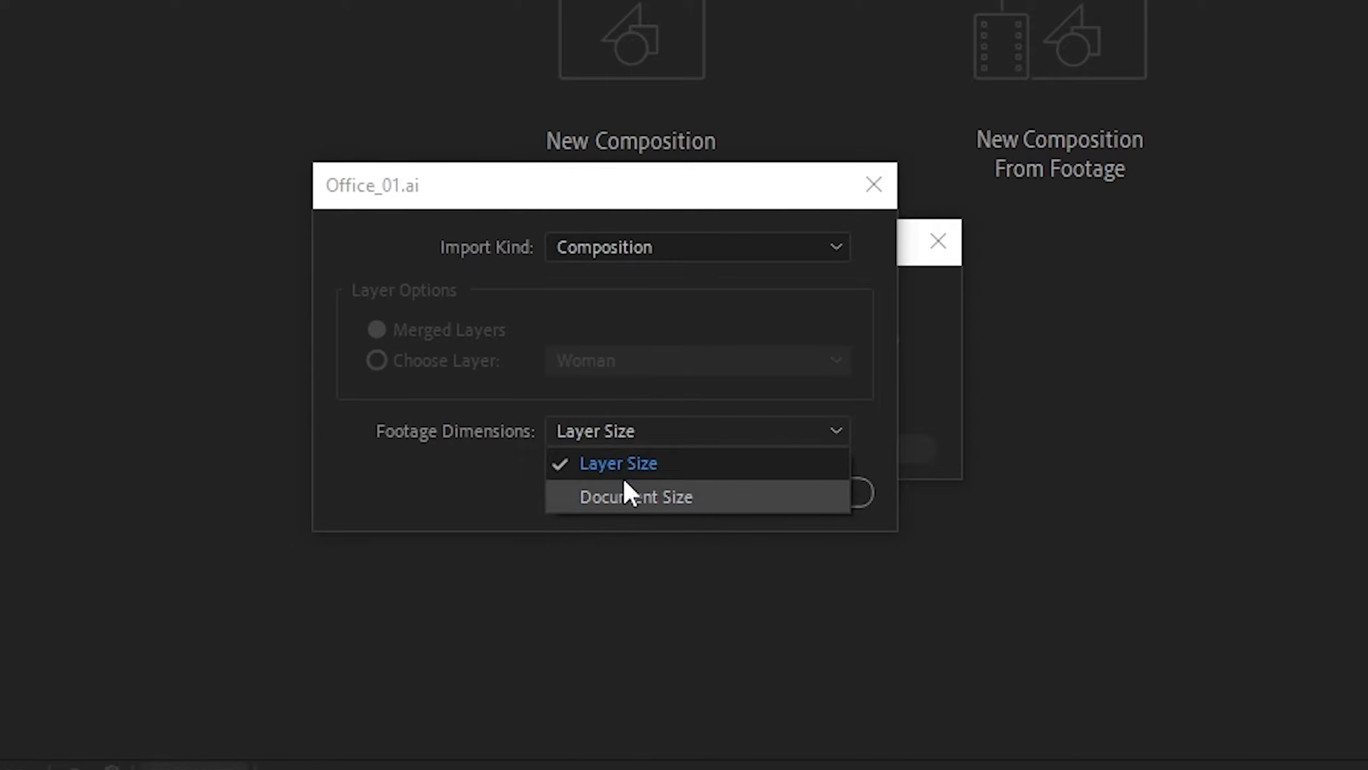
{"action": "left_click", "coordinate": [627, 464]}
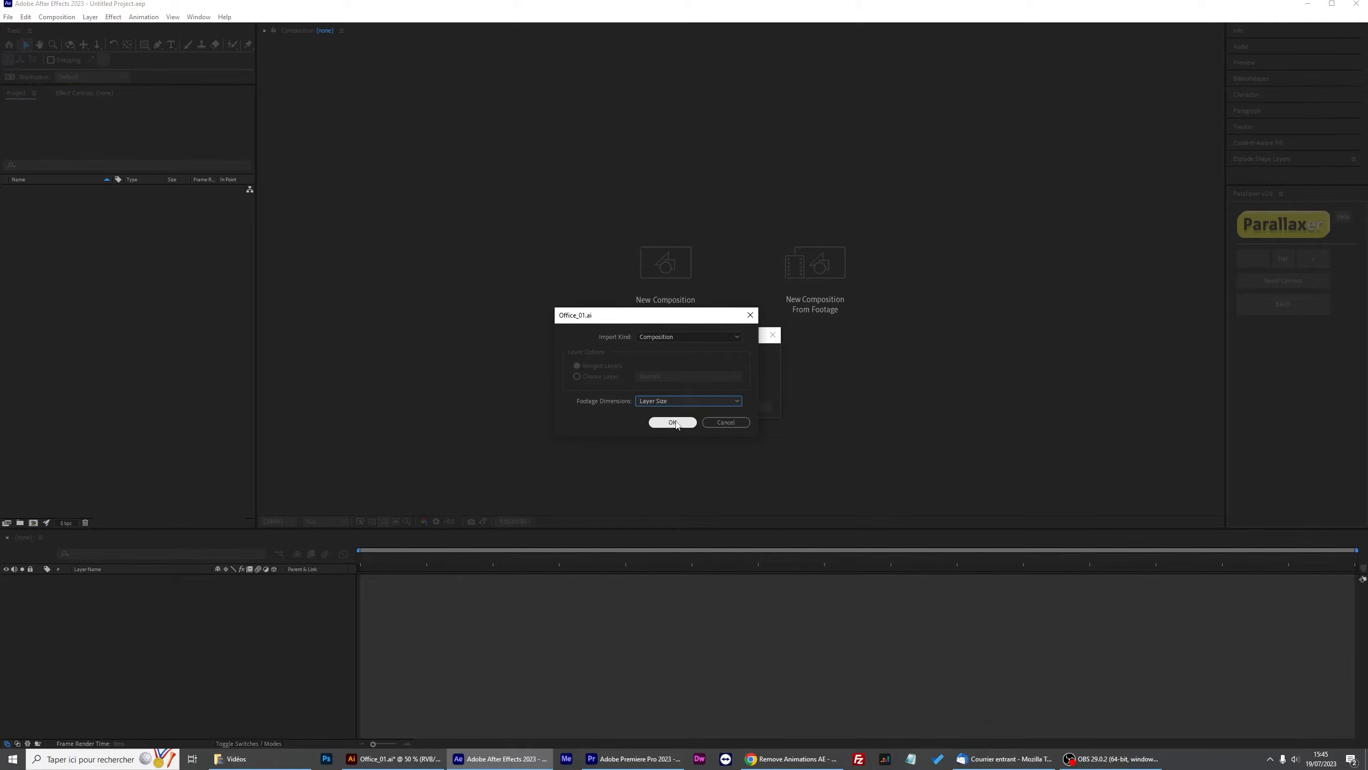
{"action": "left_click", "coordinate": [673, 422]}
Open the Office_01 composition.
{"action": "left_click", "coordinate": [61, 263]}
{"action": "left_click", "coordinate": [40, 192]}
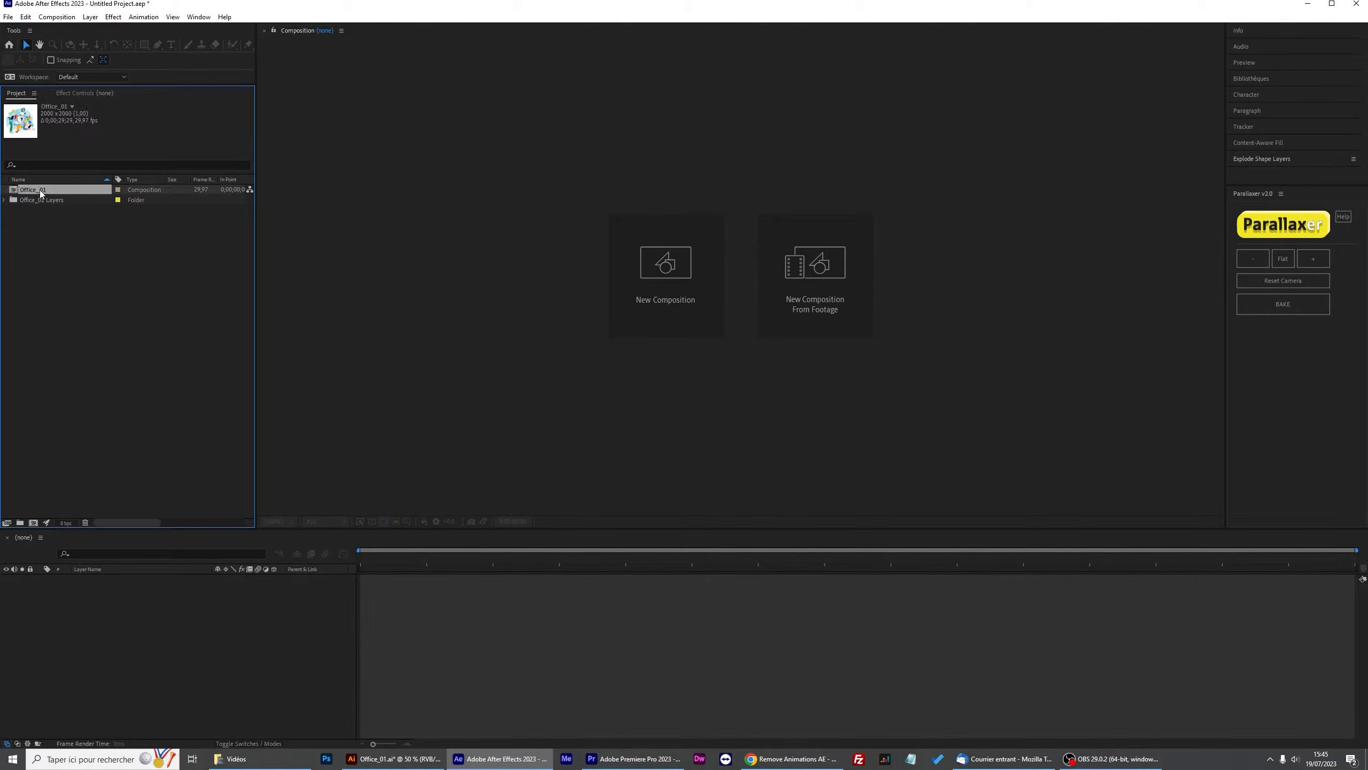
{"action": "double_click", "coordinate": [41, 190]}
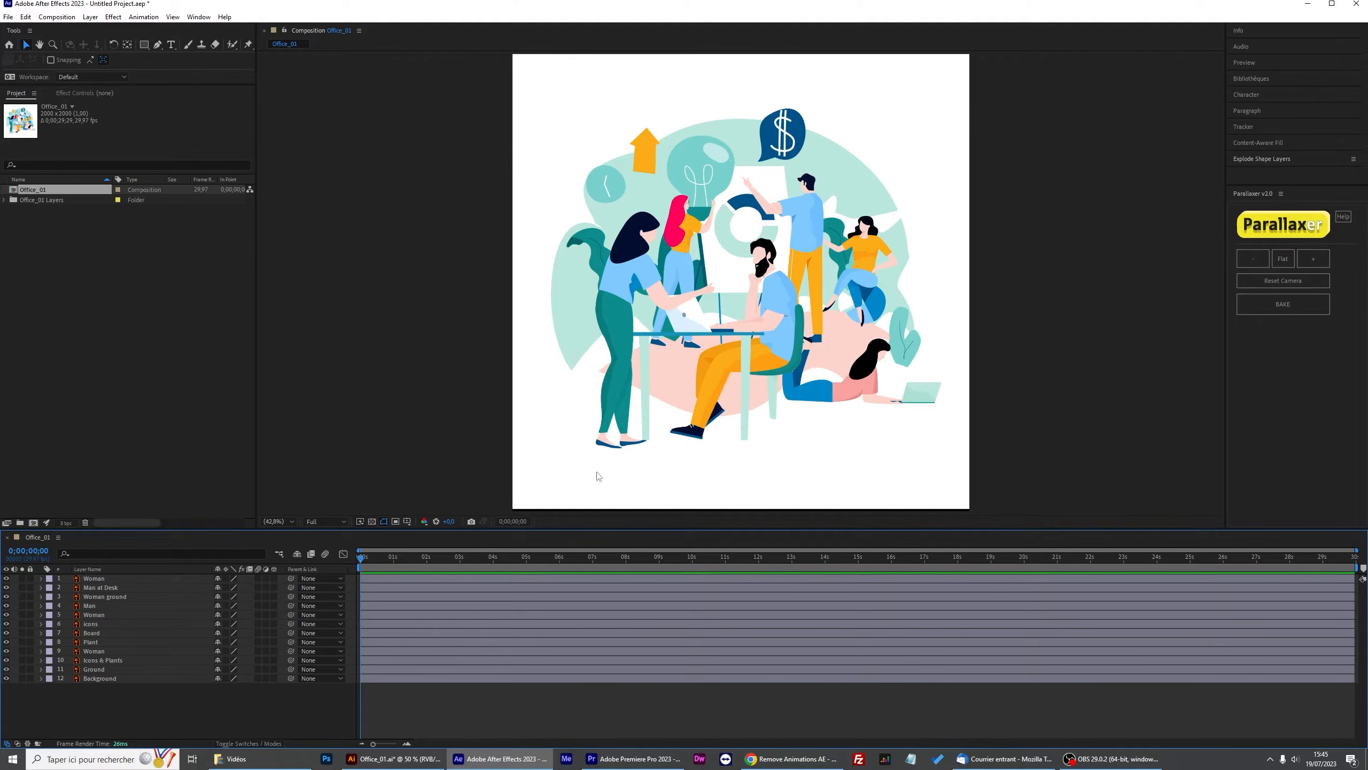
Run Parallaxer on the composition as a LARGE scene (exterior) and acknowledge the viewport setup alert.
{"action": "left_click", "coordinate": [1295, 229]}
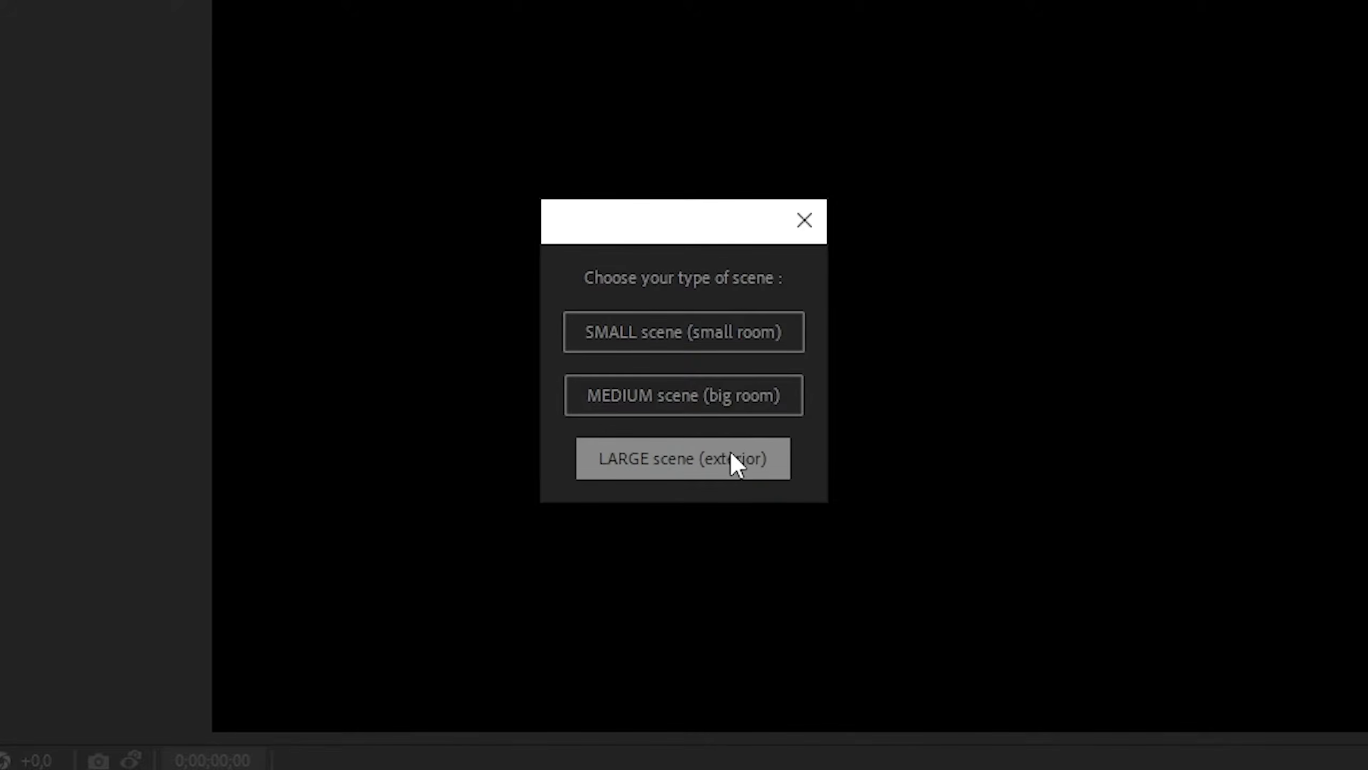
{"action": "left_click", "coordinate": [734, 397]}
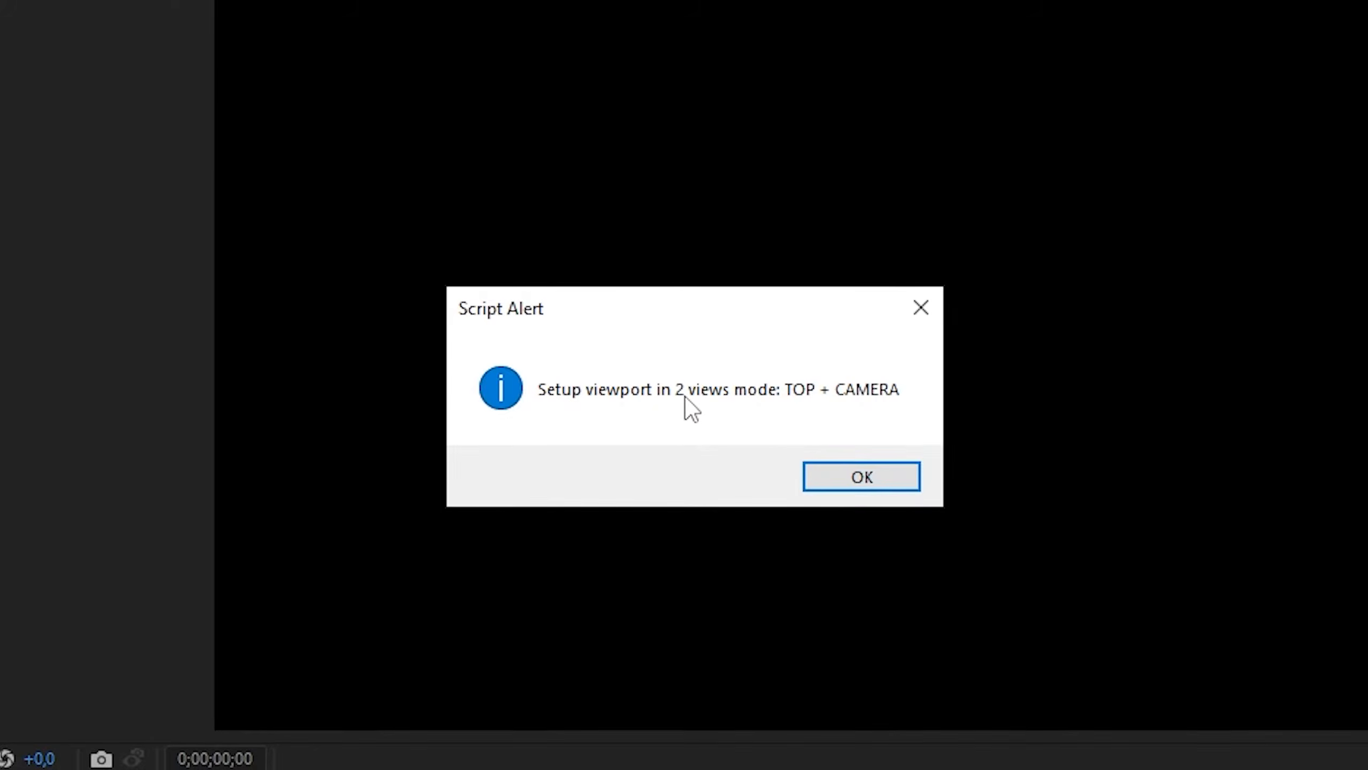
{"action": "left_click", "coordinate": [889, 479]}
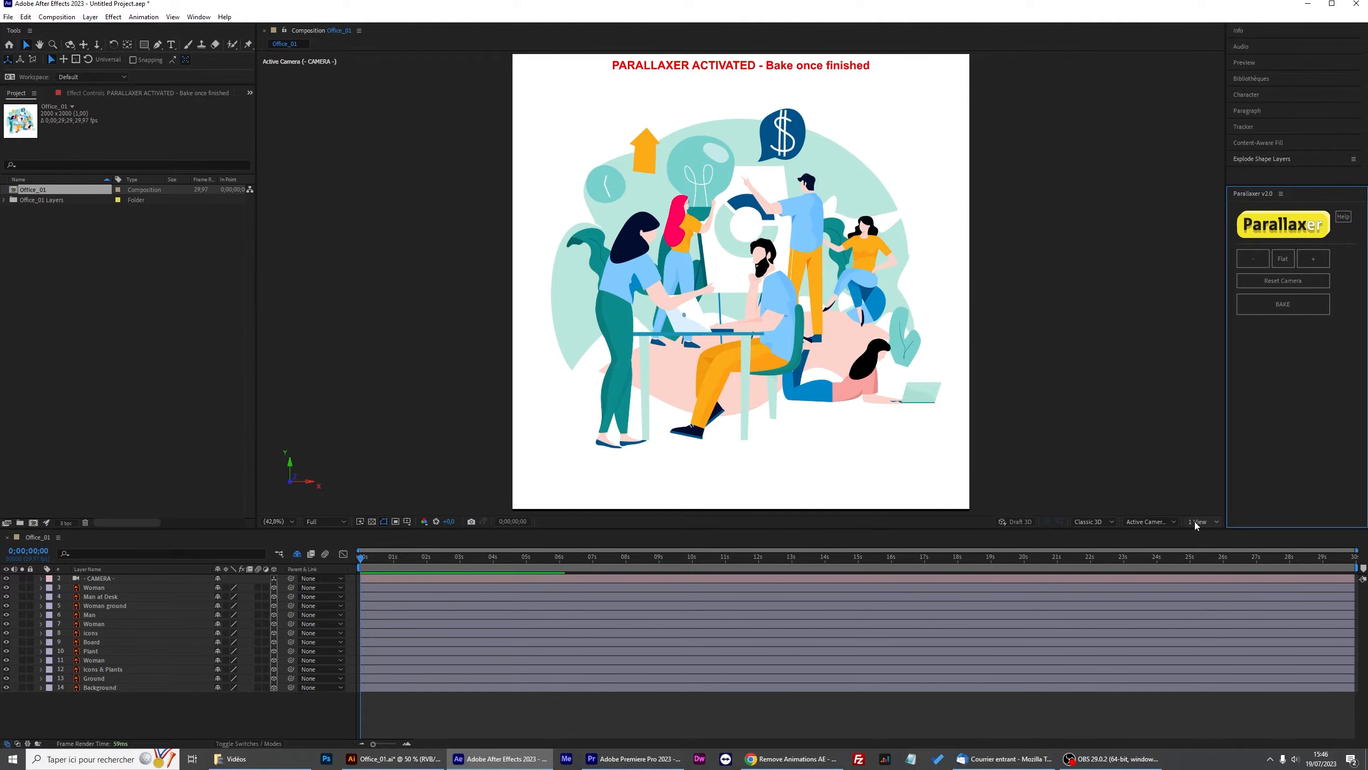
Switch the viewer to 2 Views and set the left view to Top.
{"action": "left_click", "coordinate": [1195, 521]}
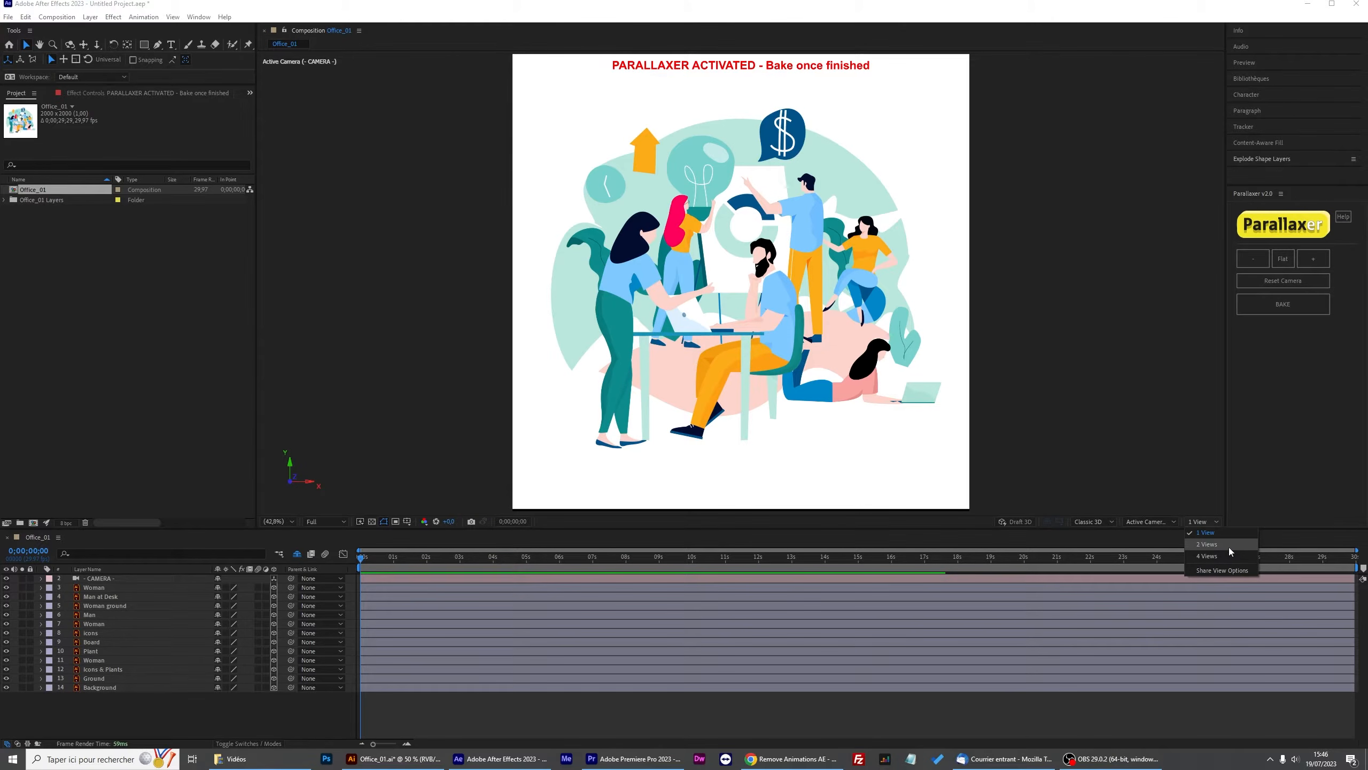
{"action": "left_click", "coordinate": [1217, 546]}
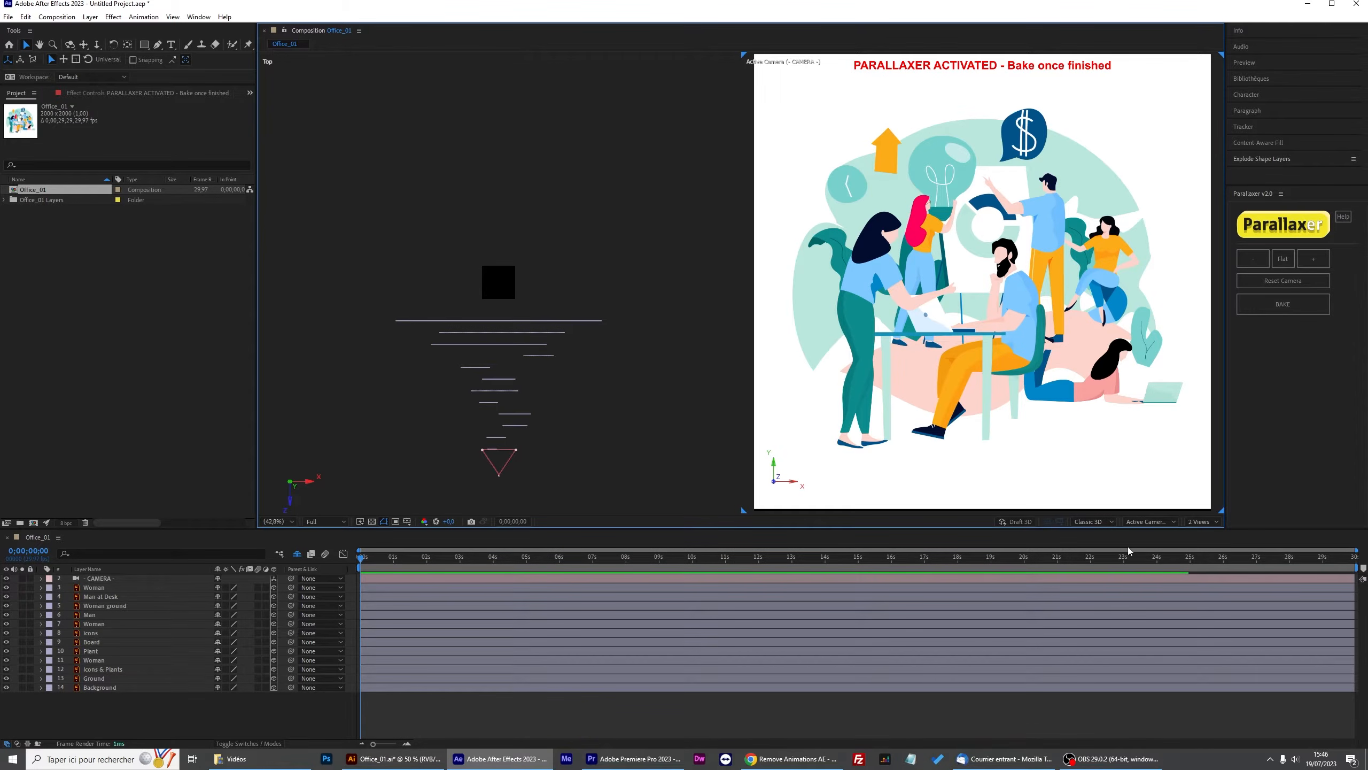
{"action": "left_click", "coordinate": [662, 436]}
{"action": "left_click", "coordinate": [1151, 521]}
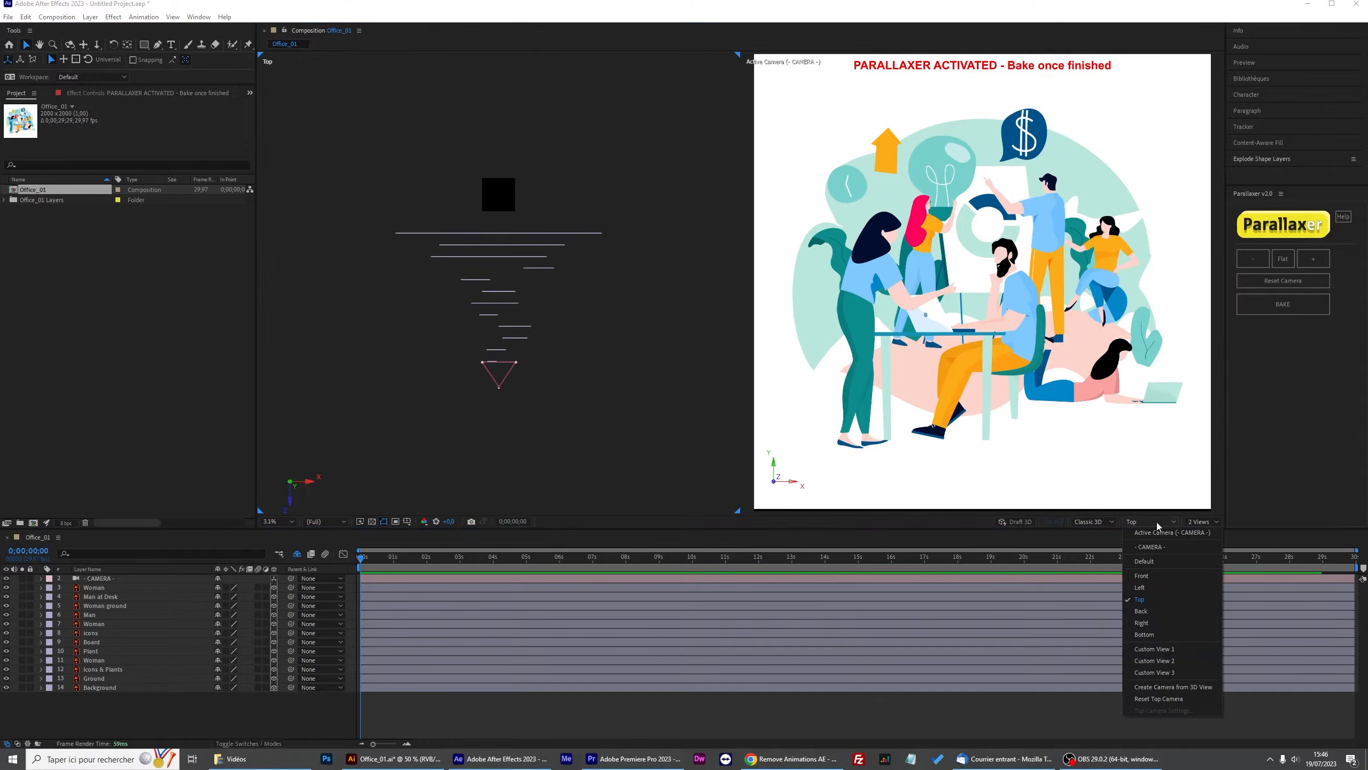
{"action": "left_click", "coordinate": [1157, 603]}
Set the right view to the Active Camera.
{"action": "left_click", "coordinate": [861, 423]}
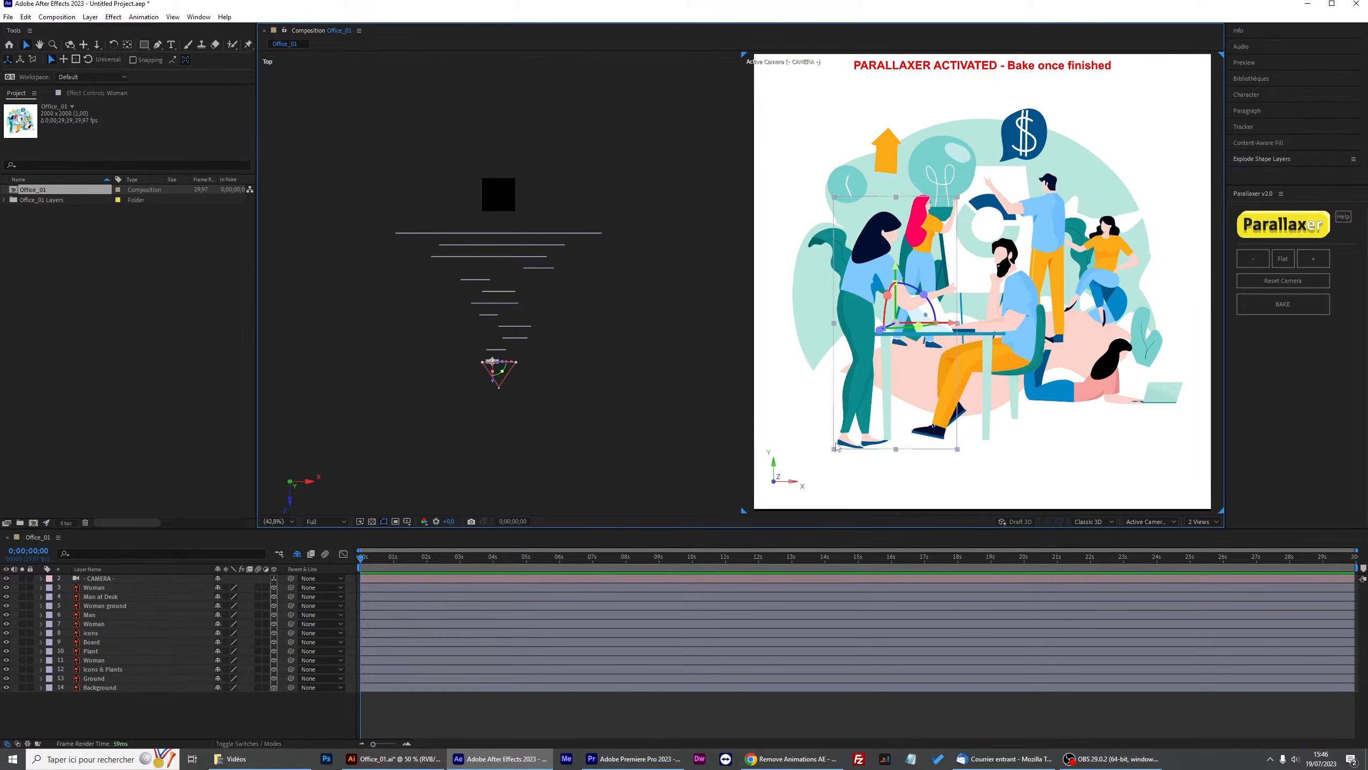
{"action": "left_click", "coordinate": [1156, 525]}
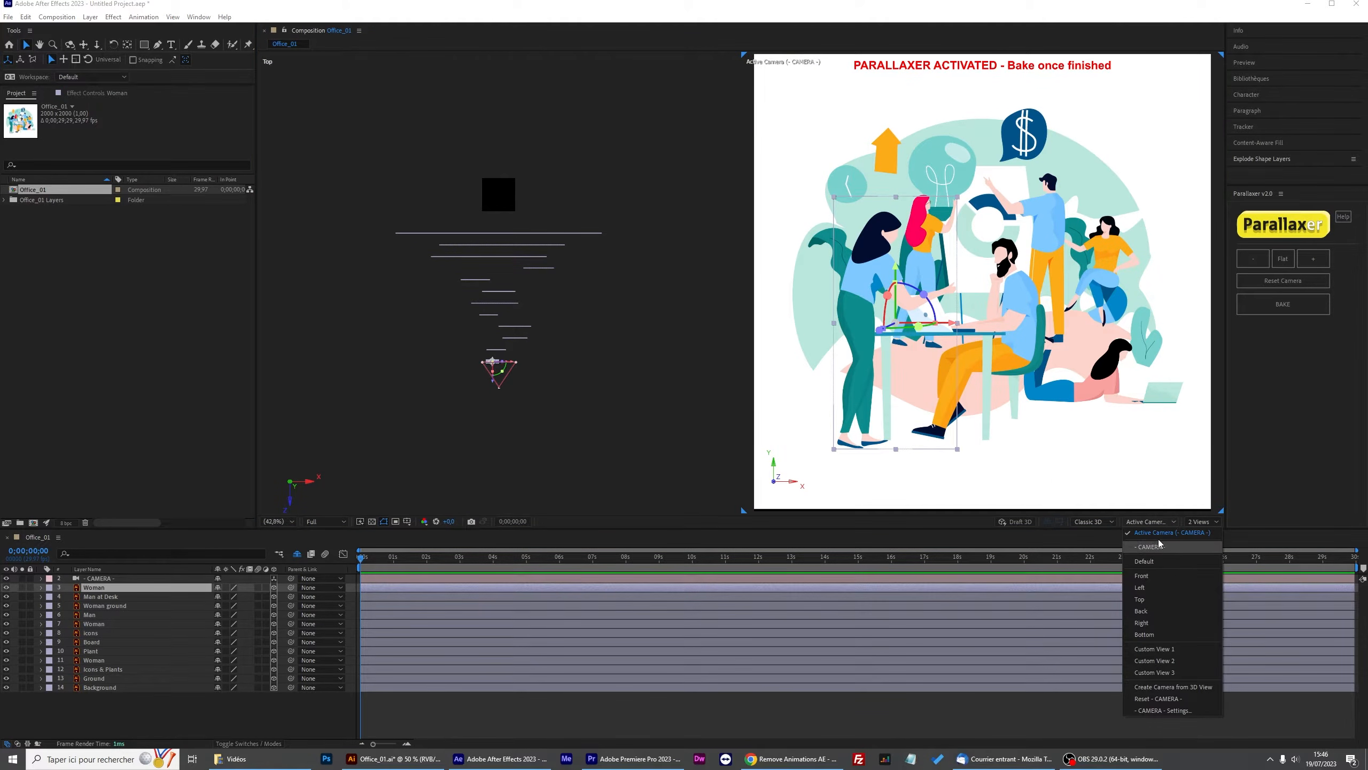
{"action": "left_click", "coordinate": [1162, 533]}
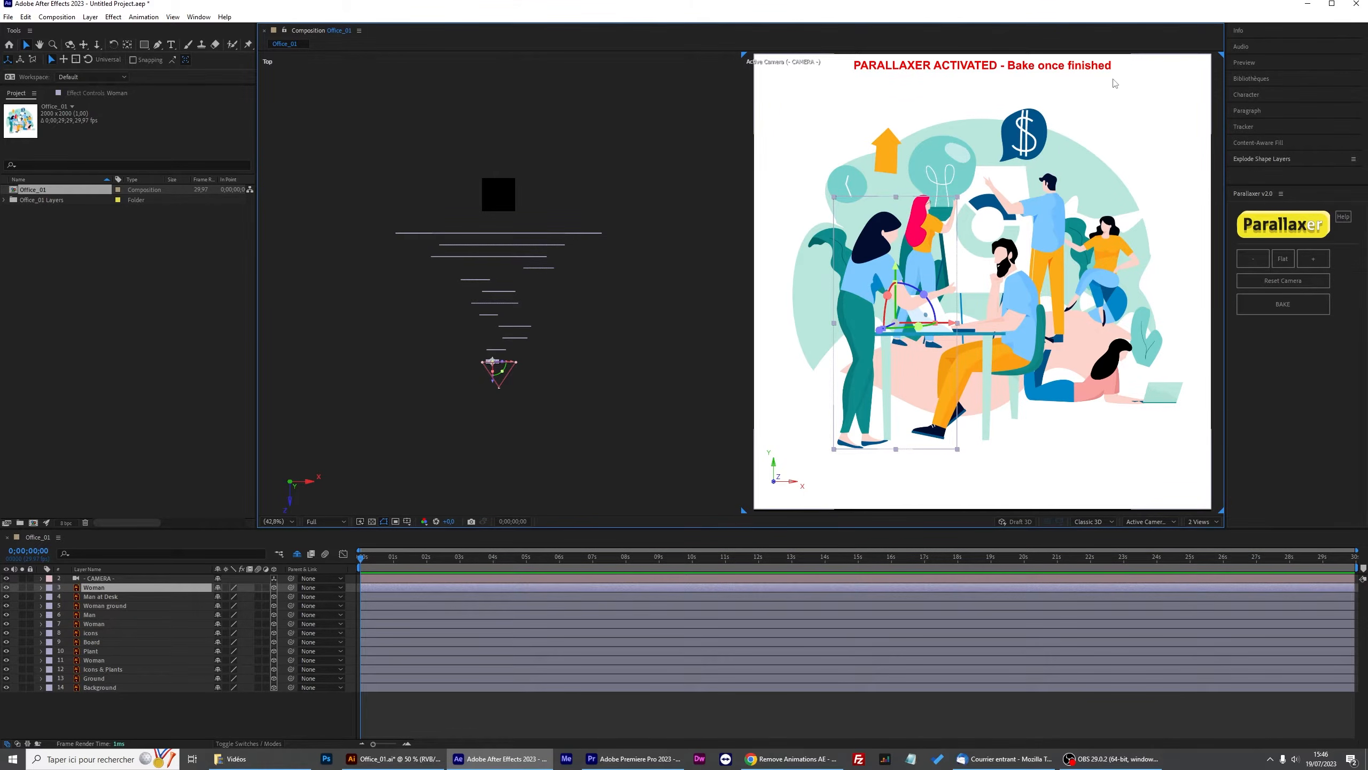
Try moving layers in depth in the Top view, then undo the moves.
{"action": "key", "text": "comma"}
{"action": "key", "text": "comma"}
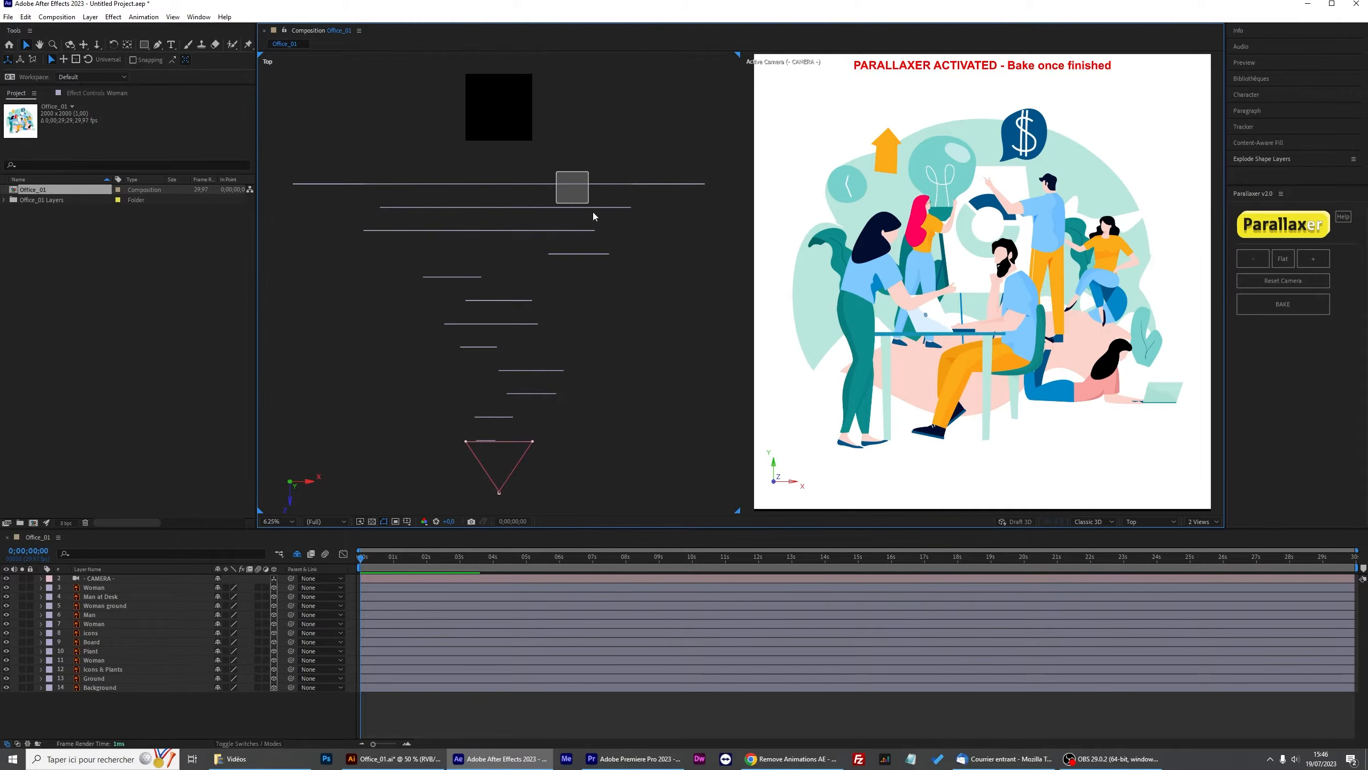
{"action": "left_click_drag", "start_coordinate": [595, 213], "coordinate": [595, 215]}
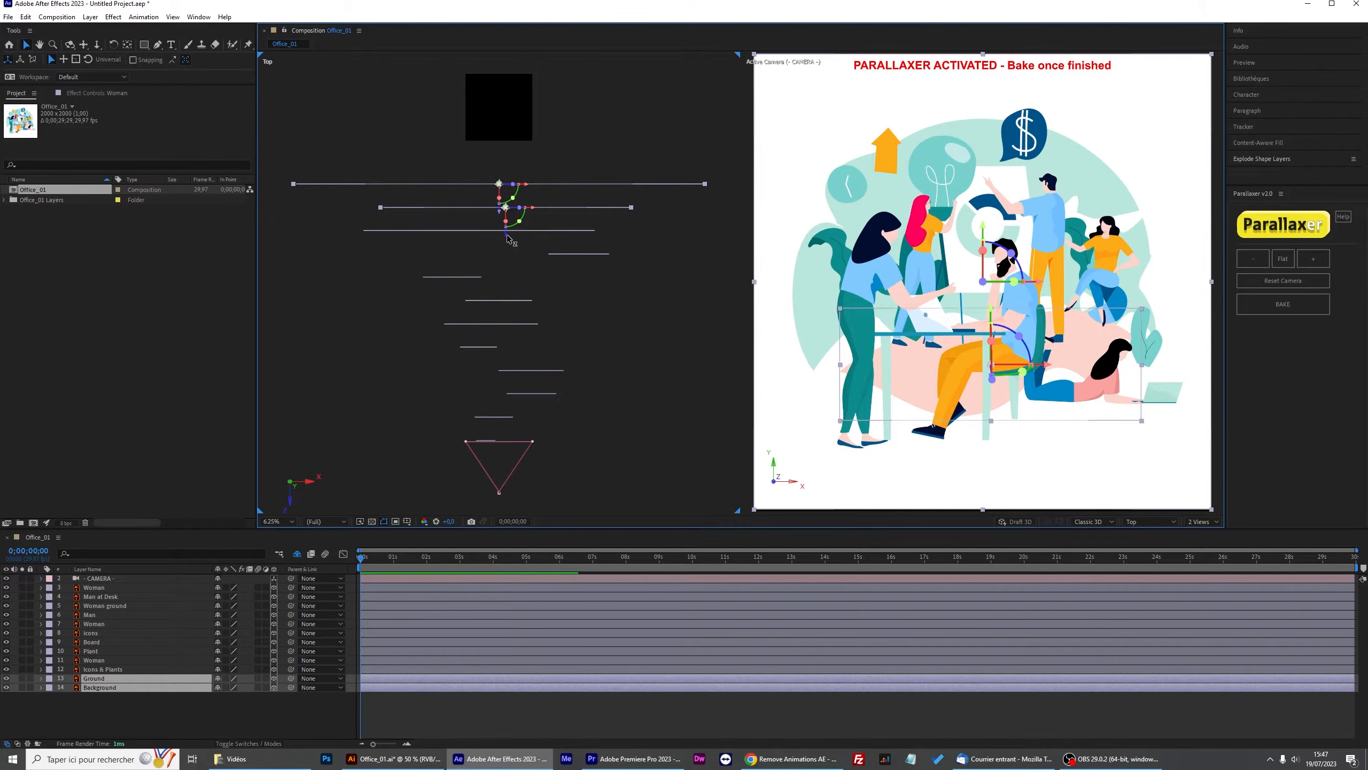
{"action": "left_click_drag", "start_coordinate": [508, 229], "coordinate": [504, 127]}
{"action": "left_click_drag", "start_coordinate": [507, 198], "coordinate": [480, 281]}
{"action": "key", "text": "ctrl+z"}
{"action": "key", "text": "ctrl+z"}
{"action": "key", "text": "ctrl+z"}
Orbit the camera view with the camera tool, then restore it with Reset Camera.
{"action": "left_click", "coordinate": [97, 45]}
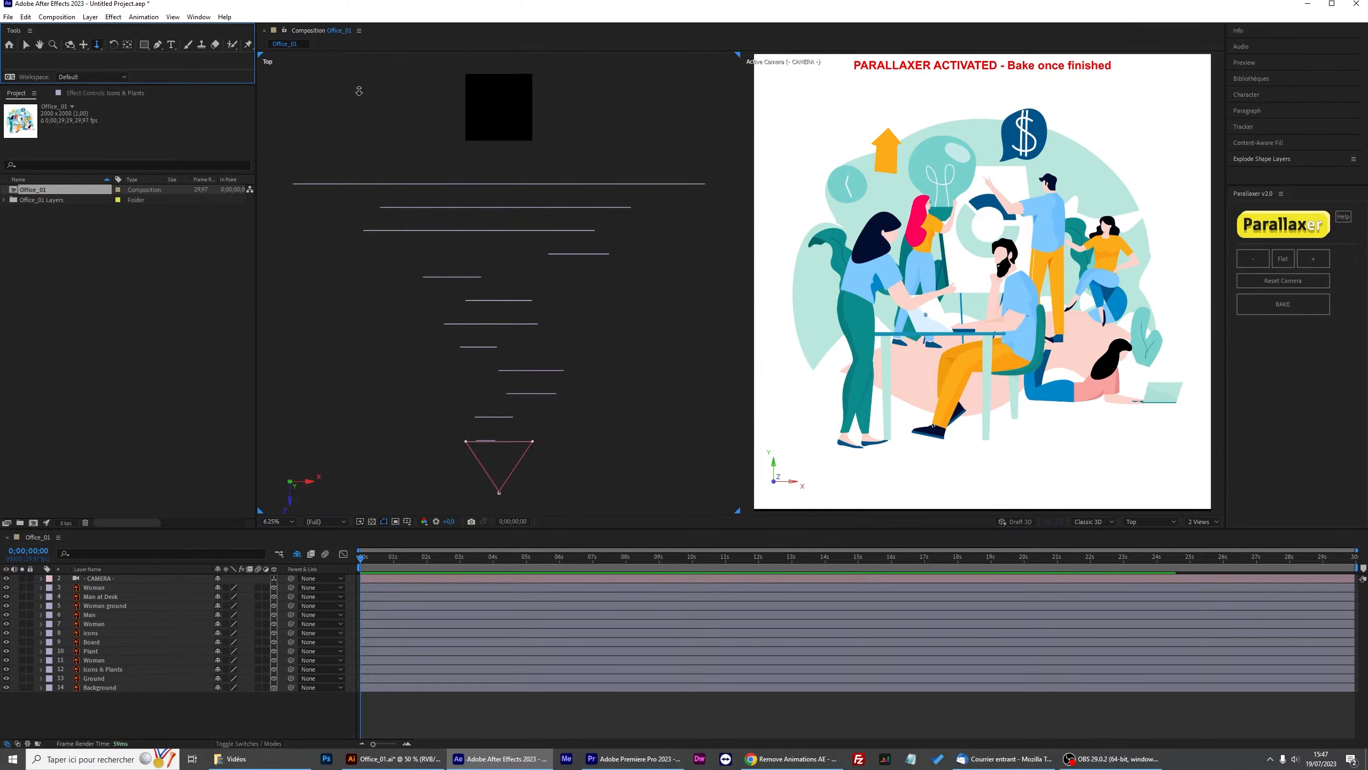
{"action": "left_click_drag", "start_coordinate": [1049, 244], "coordinate": [1002, 272]}
{"action": "key", "text": "c"}
{"action": "left_click", "coordinate": [1282, 280]}
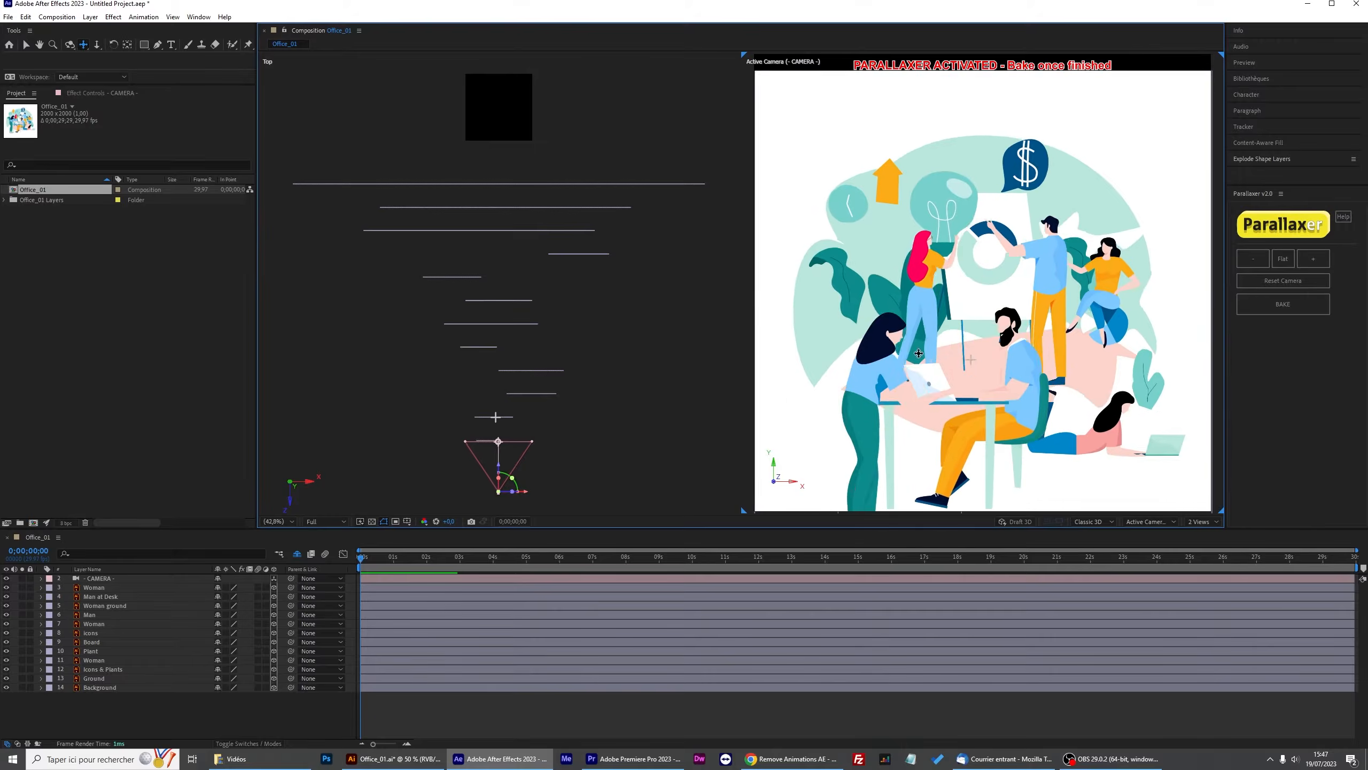
{"action": "left_click", "coordinate": [1283, 280]}
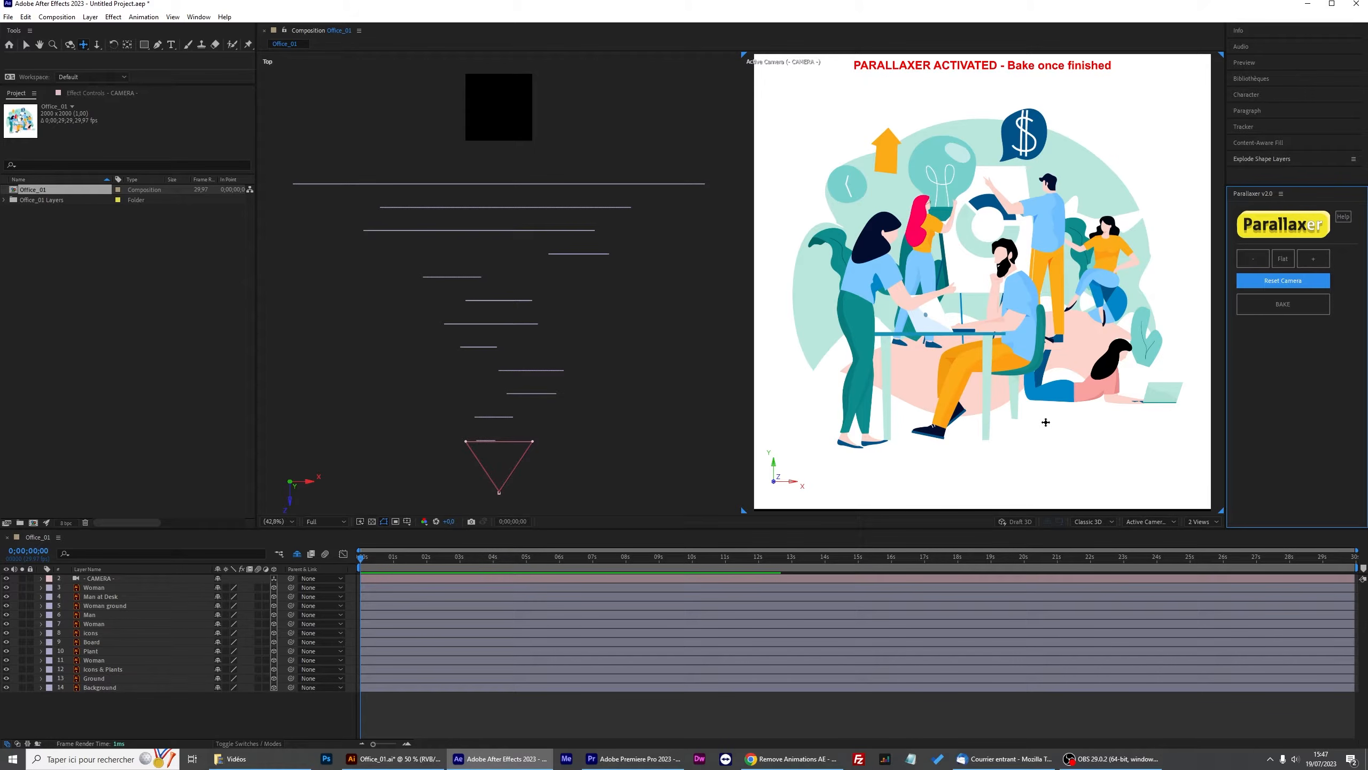
Set the viewer resolution to Full.
{"action": "left_click", "coordinate": [319, 521]}
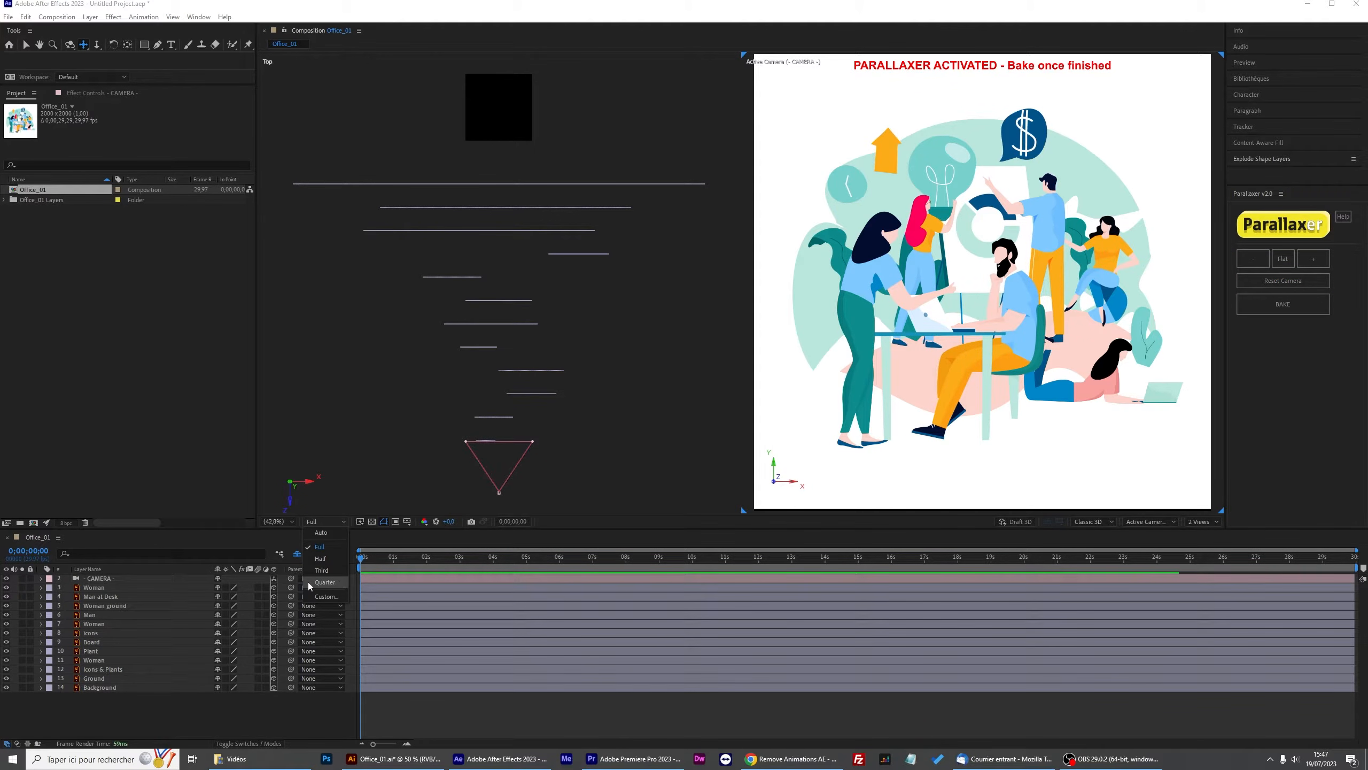
{"action": "left_click", "coordinate": [332, 547]}
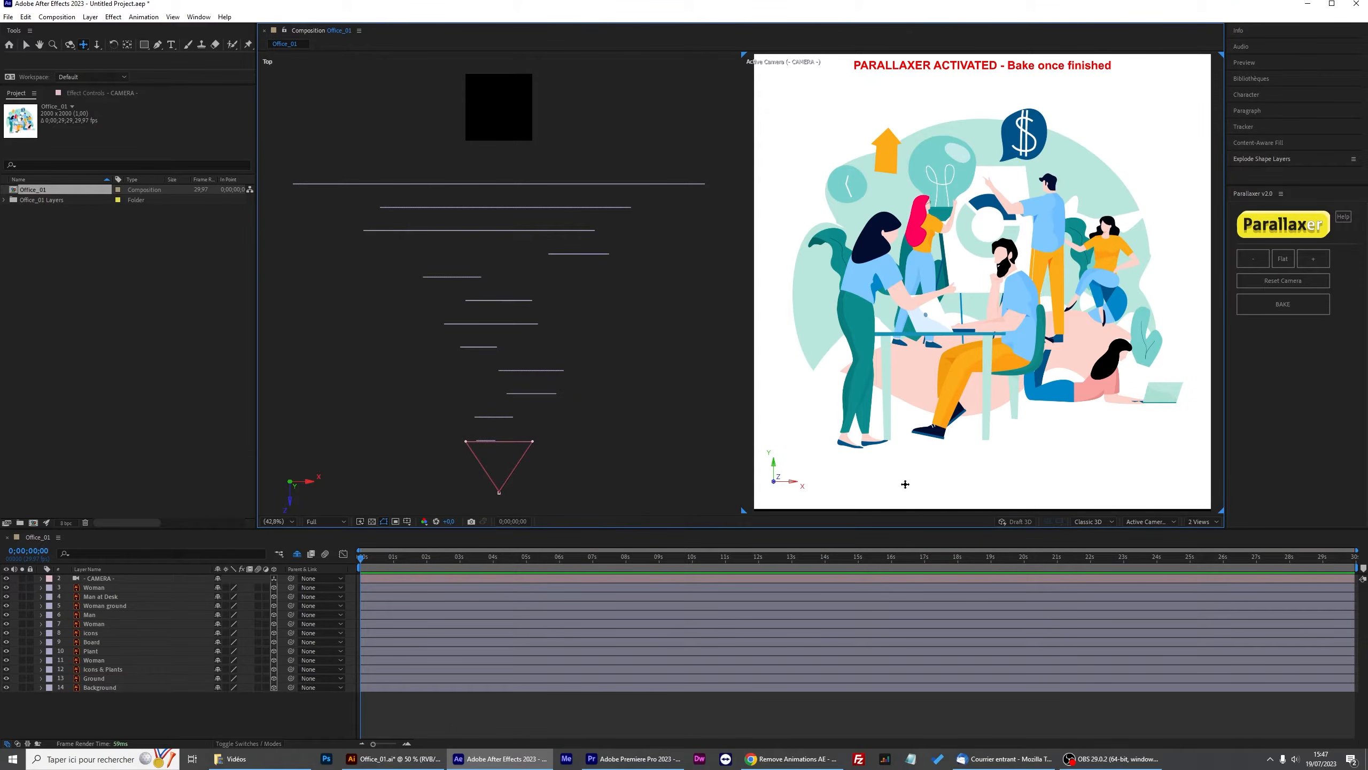
Orbit the camera view once more and reset the camera with Reset Camera.
{"action": "left_click_drag", "start_coordinate": [946, 277], "coordinate": [915, 285]}
{"action": "left_click", "coordinate": [1289, 281]}
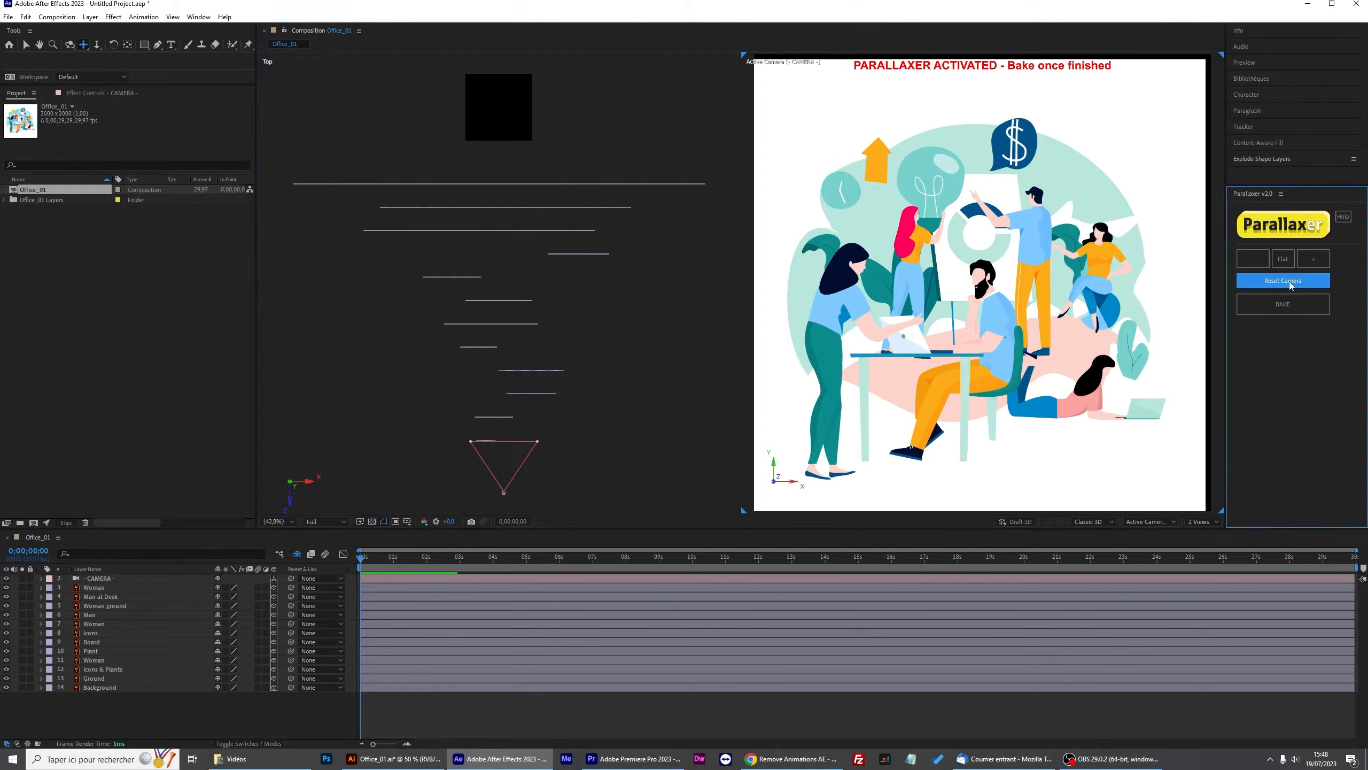
Push the Woman layer further back in depth in the Top view.
{"action": "left_click_drag", "start_coordinate": [455, 340], "coordinate": [461, 310]}
{"action": "key", "text": "v"}
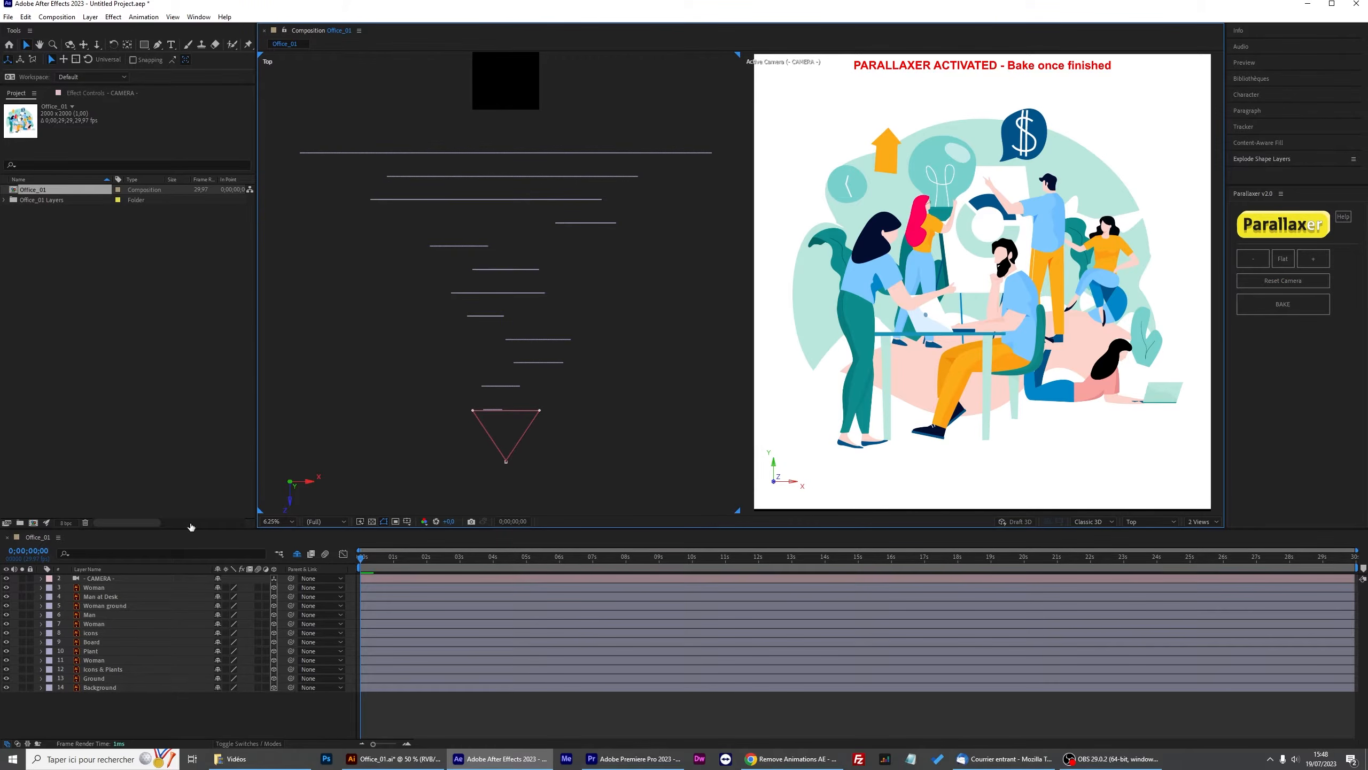
{"action": "left_click", "coordinate": [105, 588]}
{"action": "scroll", "coordinate": [391, 355], "scroll_direction": "up", "scroll_amount": 2}
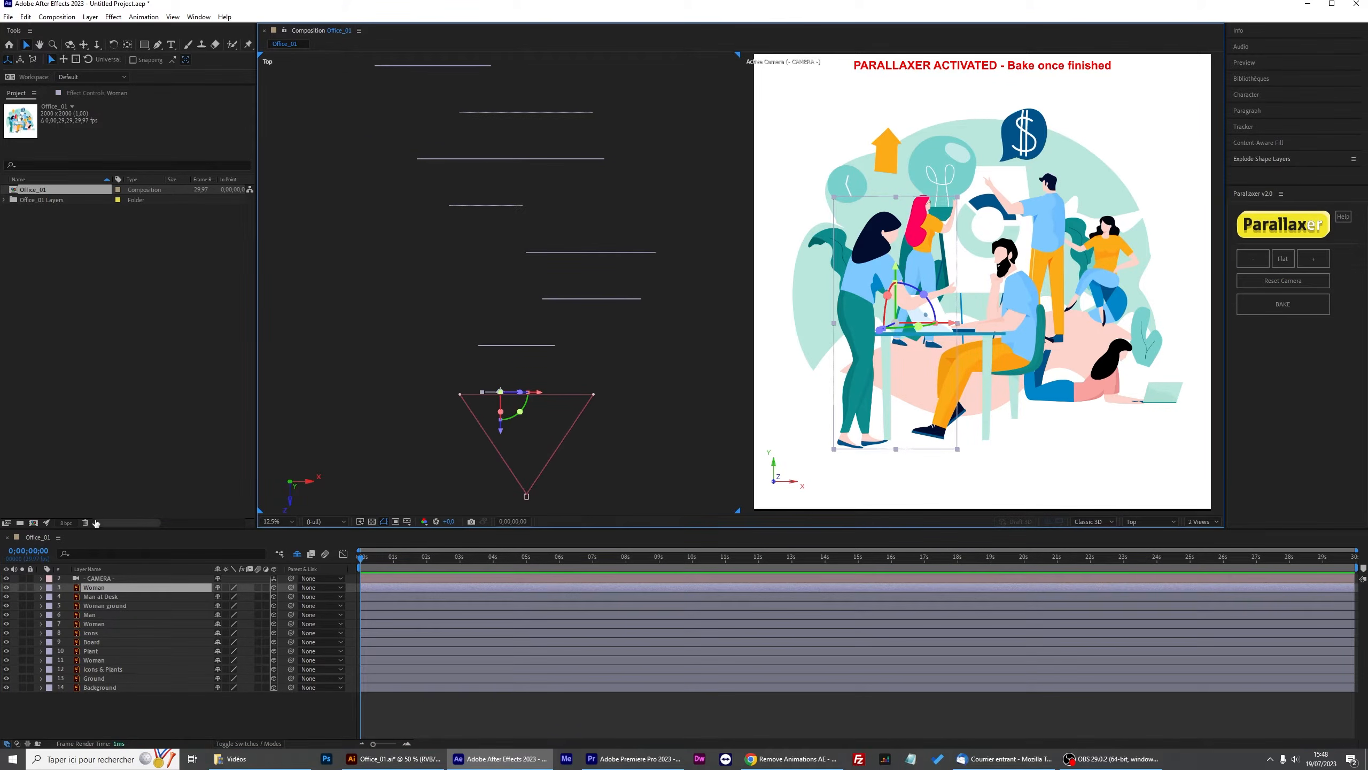
{"action": "left_click", "coordinate": [95, 597]}
{"action": "left_click", "coordinate": [101, 588]}
{"action": "left_click_drag", "start_coordinate": [501, 425], "coordinate": [501, 379]}
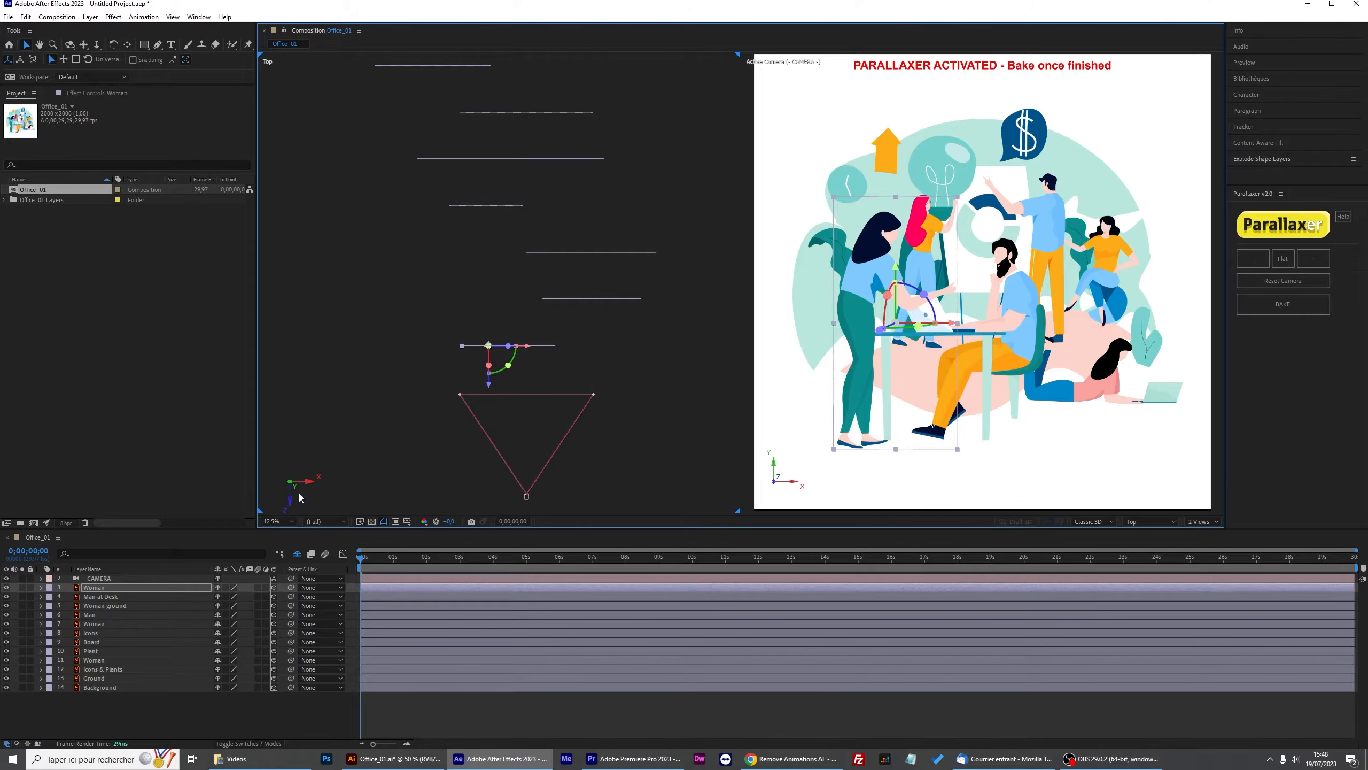
Push the Background layer far back in depth in the Top view.
{"action": "left_click", "coordinate": [100, 690]}
{"action": "scroll", "coordinate": [494, 186], "scroll_direction": "down", "scroll_amount": 1}
{"action": "left_click_drag", "start_coordinate": [500, 177], "coordinate": [504, 71]}
{"action": "scroll", "coordinate": [485, 286], "scroll_direction": "down", "scroll_amount": 1}
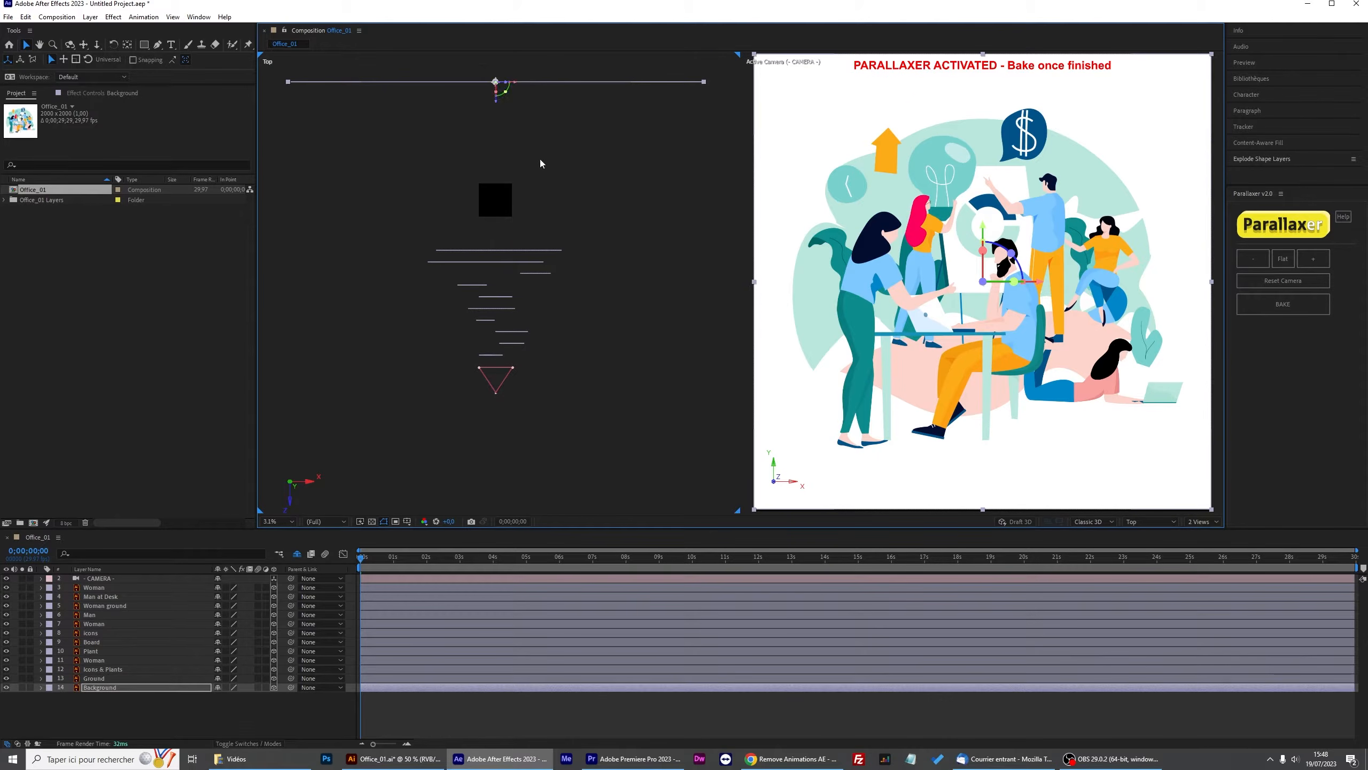
Check the parallax by orbiting the active camera, then reset the camera.
{"action": "left_click", "coordinate": [537, 136]}
{"action": "key", "text": "c"}
{"action": "left_click_drag", "start_coordinate": [978, 287], "coordinate": [990, 261]}
{"action": "key", "text": "2"}
{"action": "left_click", "coordinate": [1283, 284]}
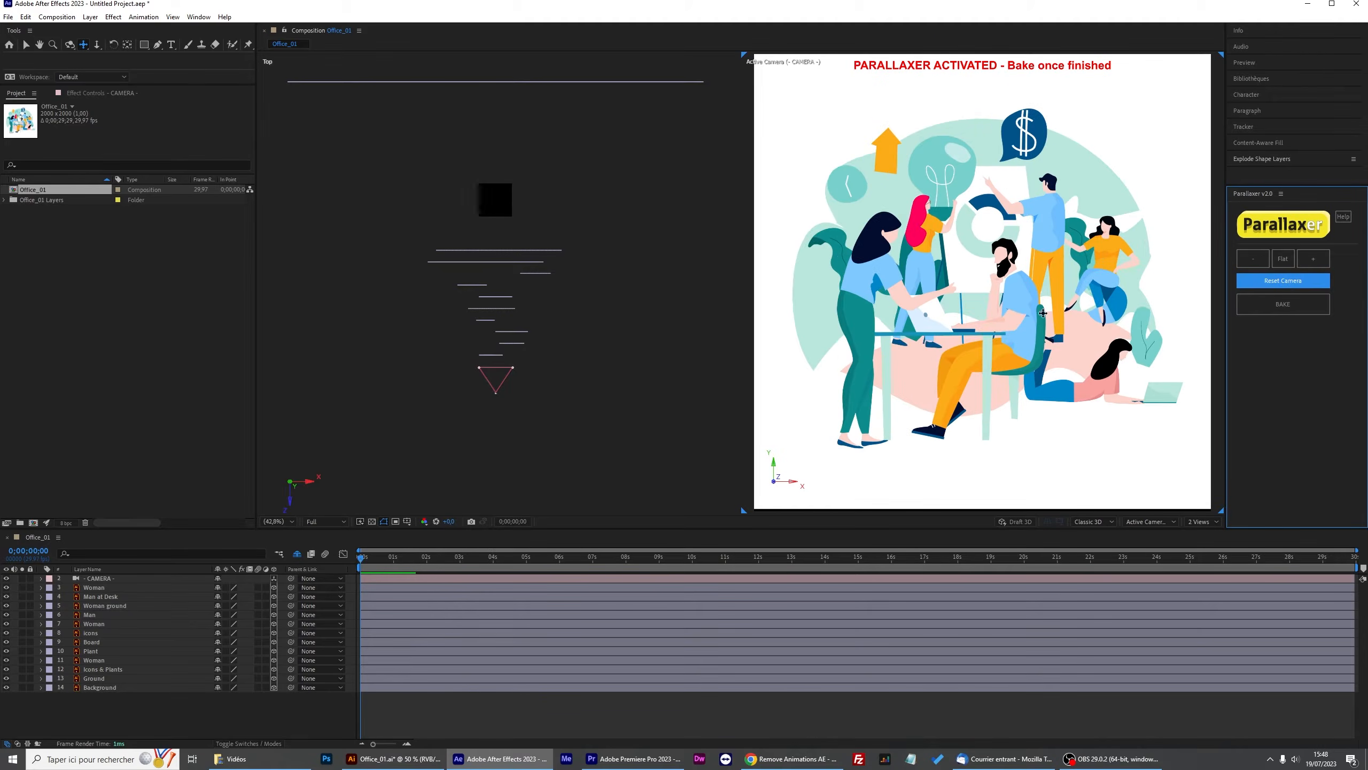
Bake the Parallaxer setup and acknowledge the confirmation.
{"action": "left_click", "coordinate": [1278, 306]}
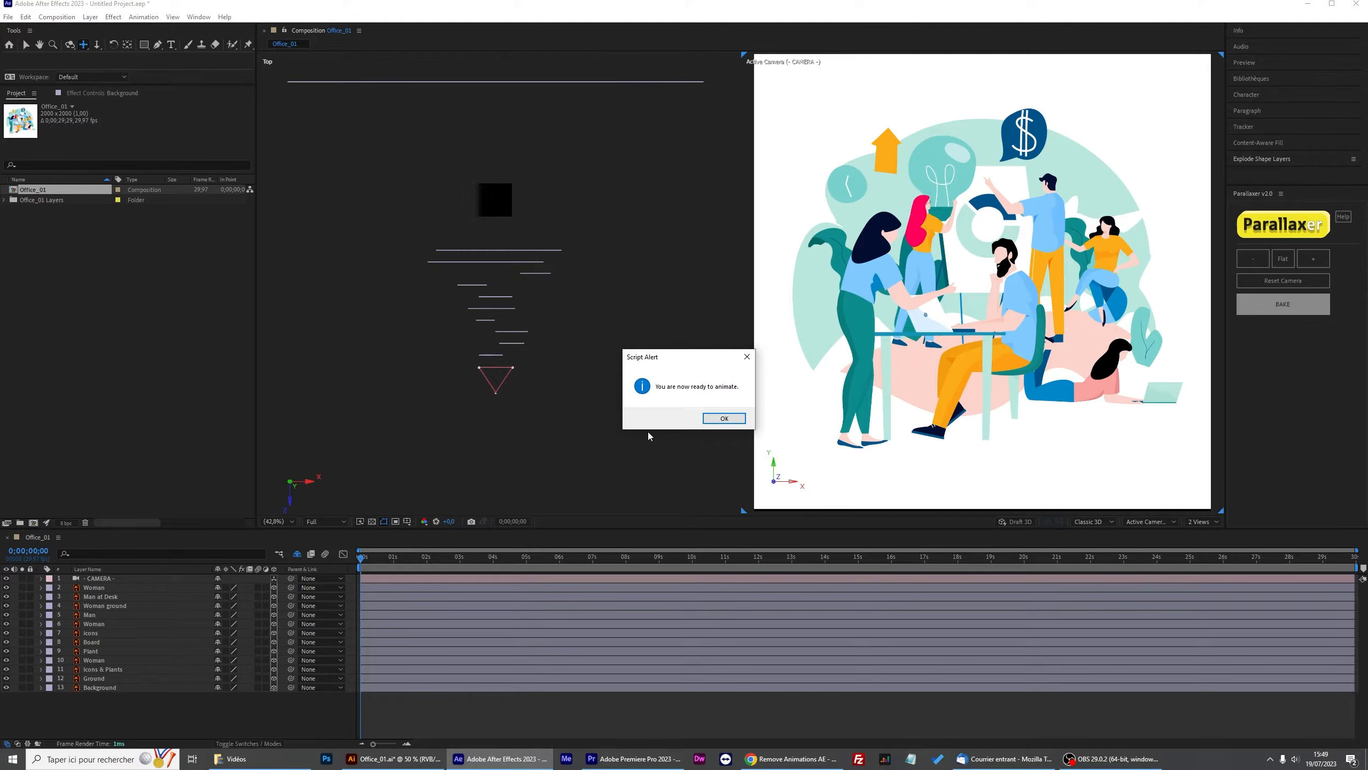
{"action": "left_click", "coordinate": [717, 421]}
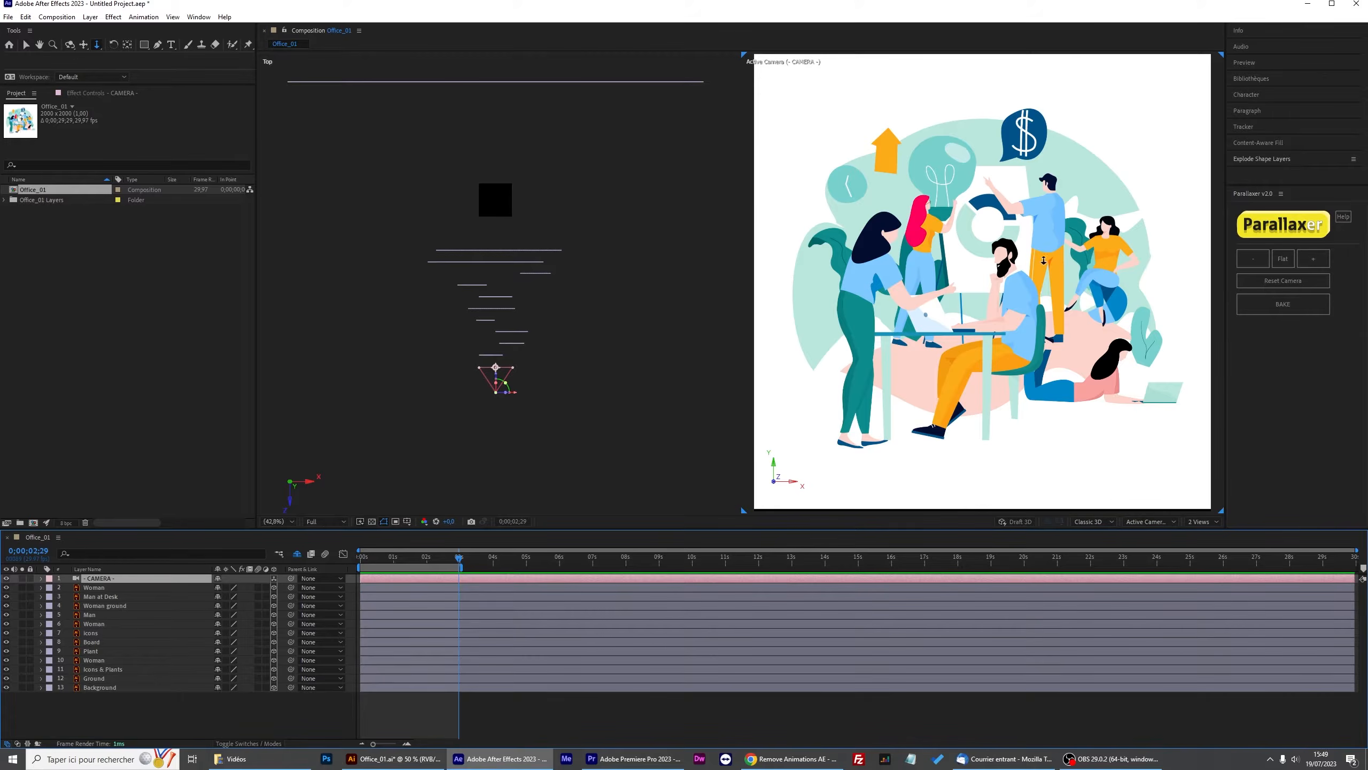
Move the camera closer into the scene and zoom the viewer to 100%.
{"action": "left_click_drag", "start_coordinate": [1050, 245], "coordinate": [1087, 84]}
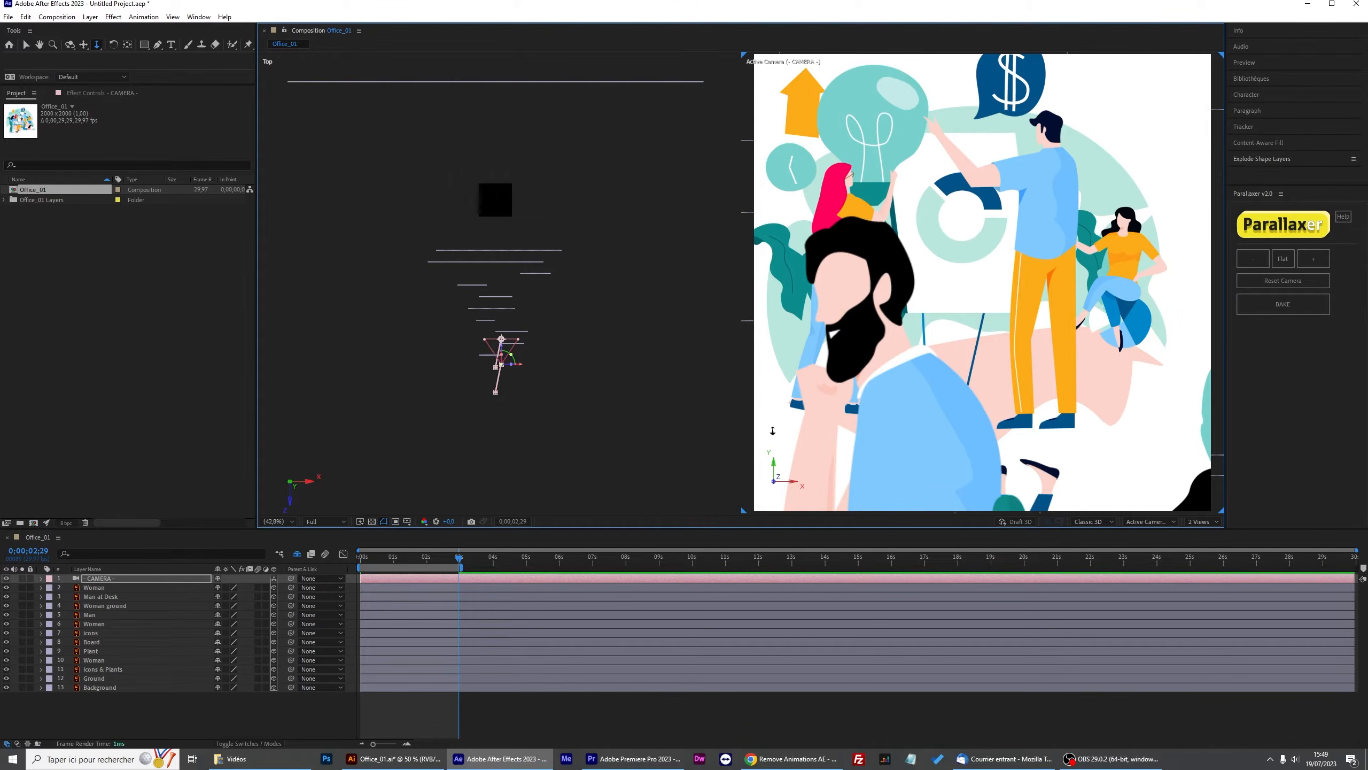
{"action": "scroll", "coordinate": [836, 320], "scroll_direction": "up", "scroll_amount": 2}
{"action": "left_click_drag", "start_coordinate": [856, 319], "coordinate": [1137, 303]}
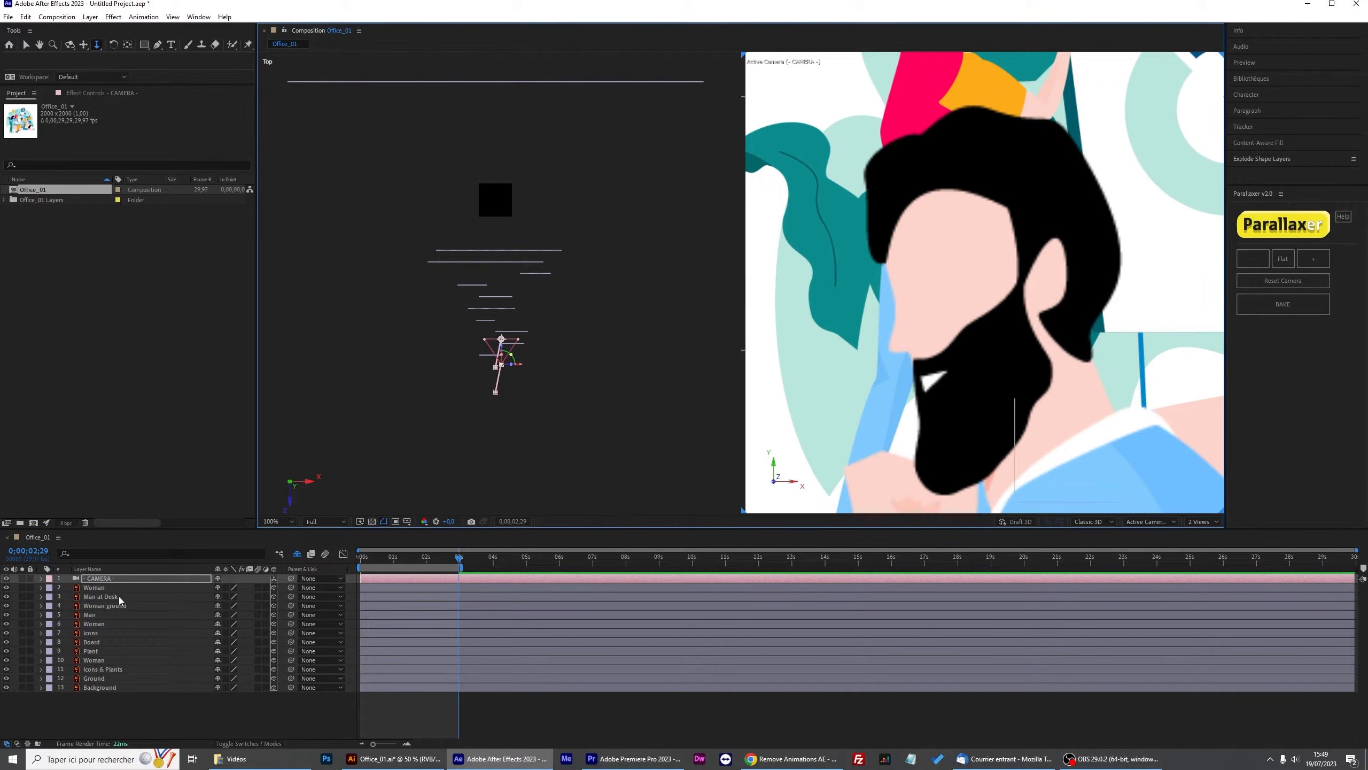
Select the layers from Woman to Background and play a preview.
{"action": "left_click", "coordinate": [104, 588]}
{"action": "left_click", "coordinate": [94, 687], "text": "shift"}
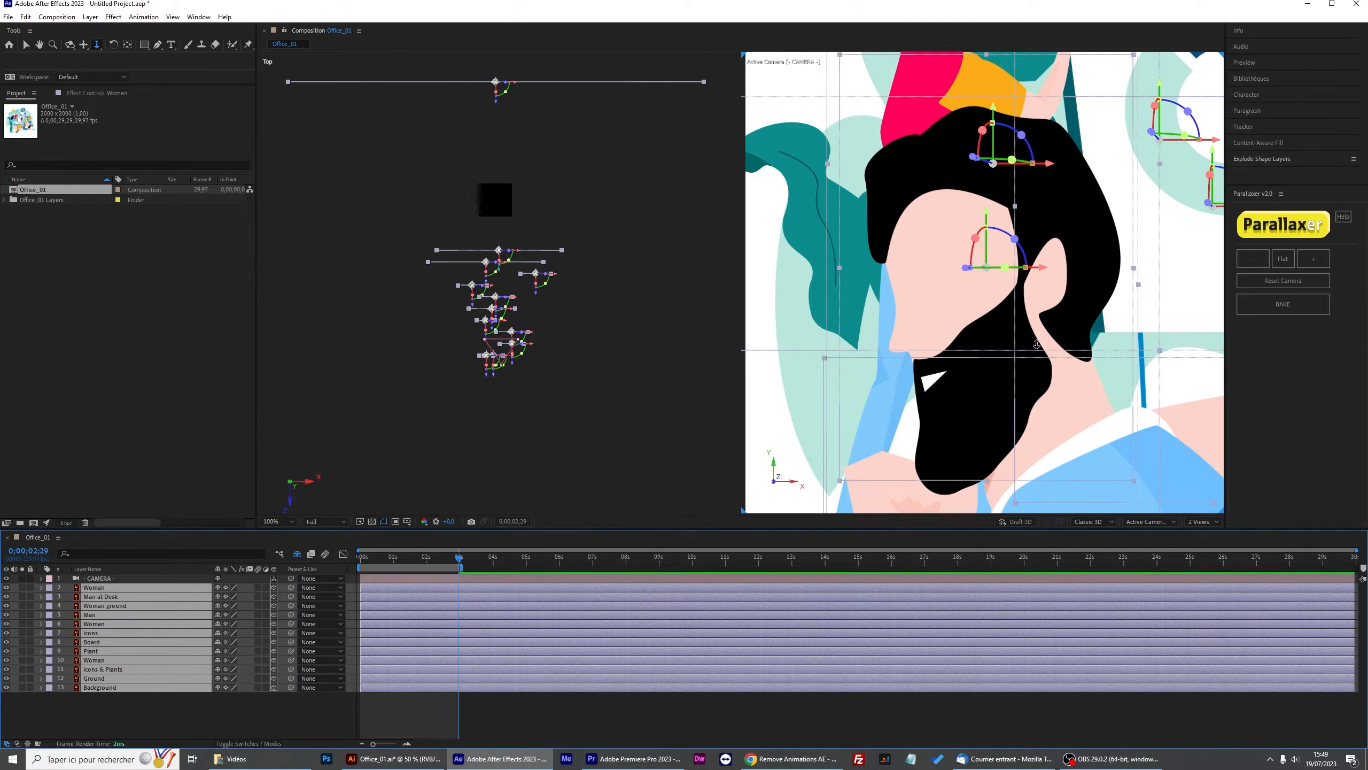
{"action": "key", "text": "space"}
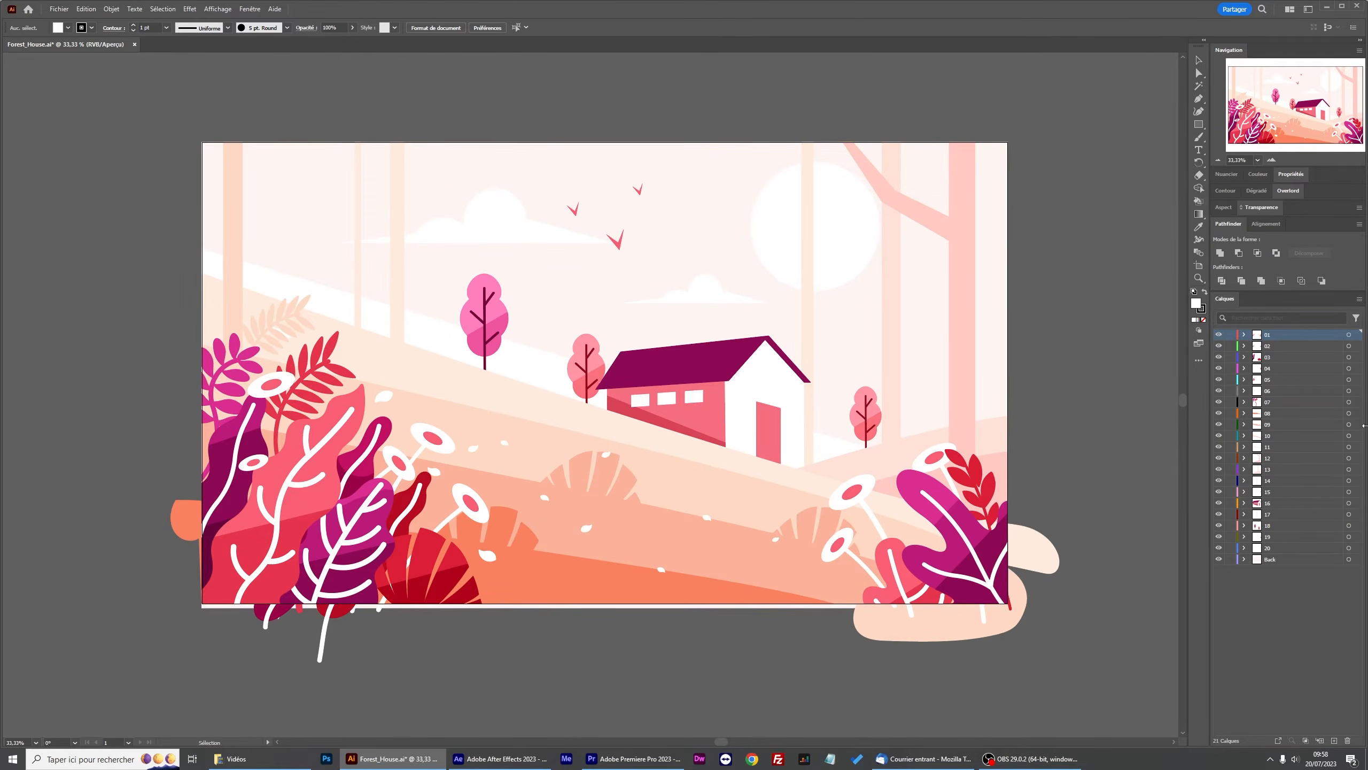
In Illustrator, hide the Forest_House foreground layers to inspect the Back layer.
{"action": "left_click_drag", "start_coordinate": [1220, 334], "coordinate": [1220, 493]}
{"action": "left_click_drag", "start_coordinate": [1219, 525], "coordinate": [1220, 555]}
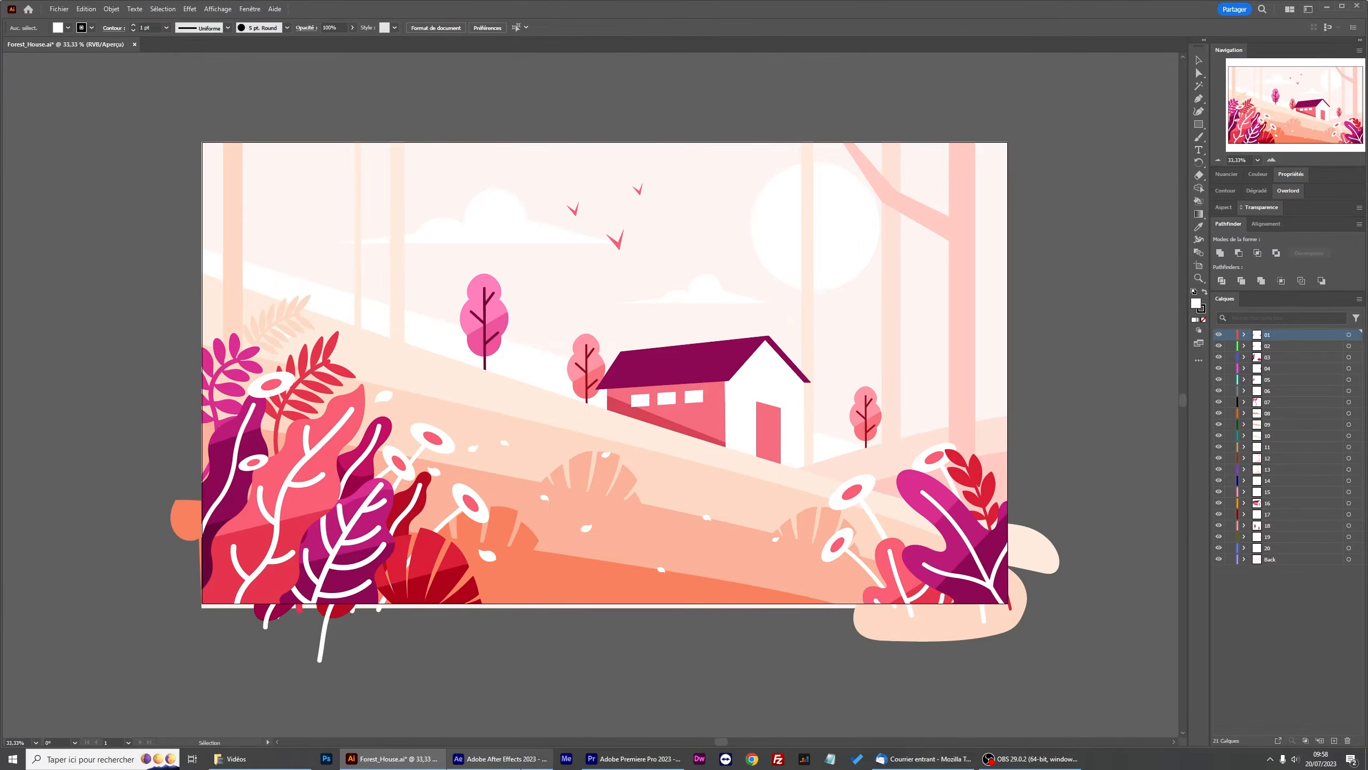
Switch back to After Effects, check the Back layer's visibility in Forest_House, and lock the Back layer.
{"action": "left_click", "coordinate": [528, 757]}
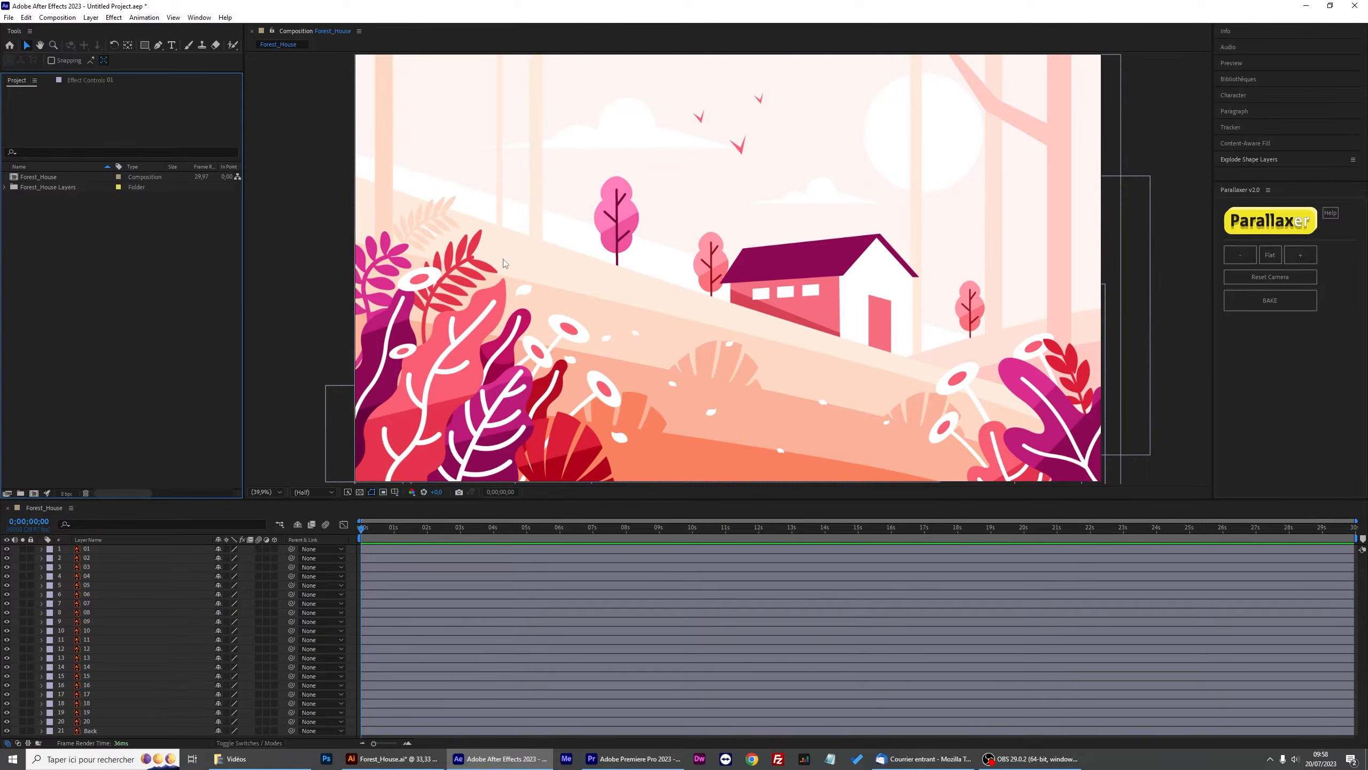
{"action": "left_click", "coordinate": [33, 179]}
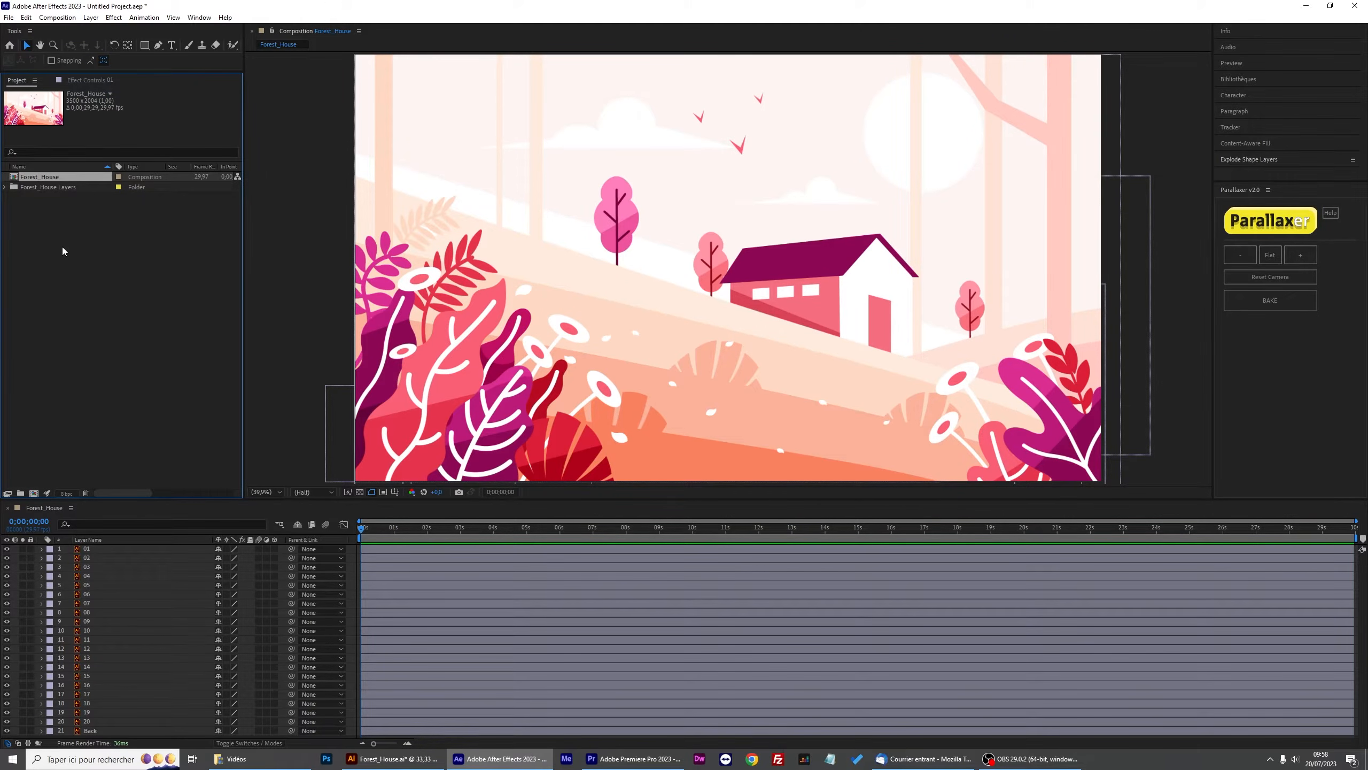
{"action": "left_click", "coordinate": [91, 731]}
{"action": "left_click", "coordinate": [6, 731]}
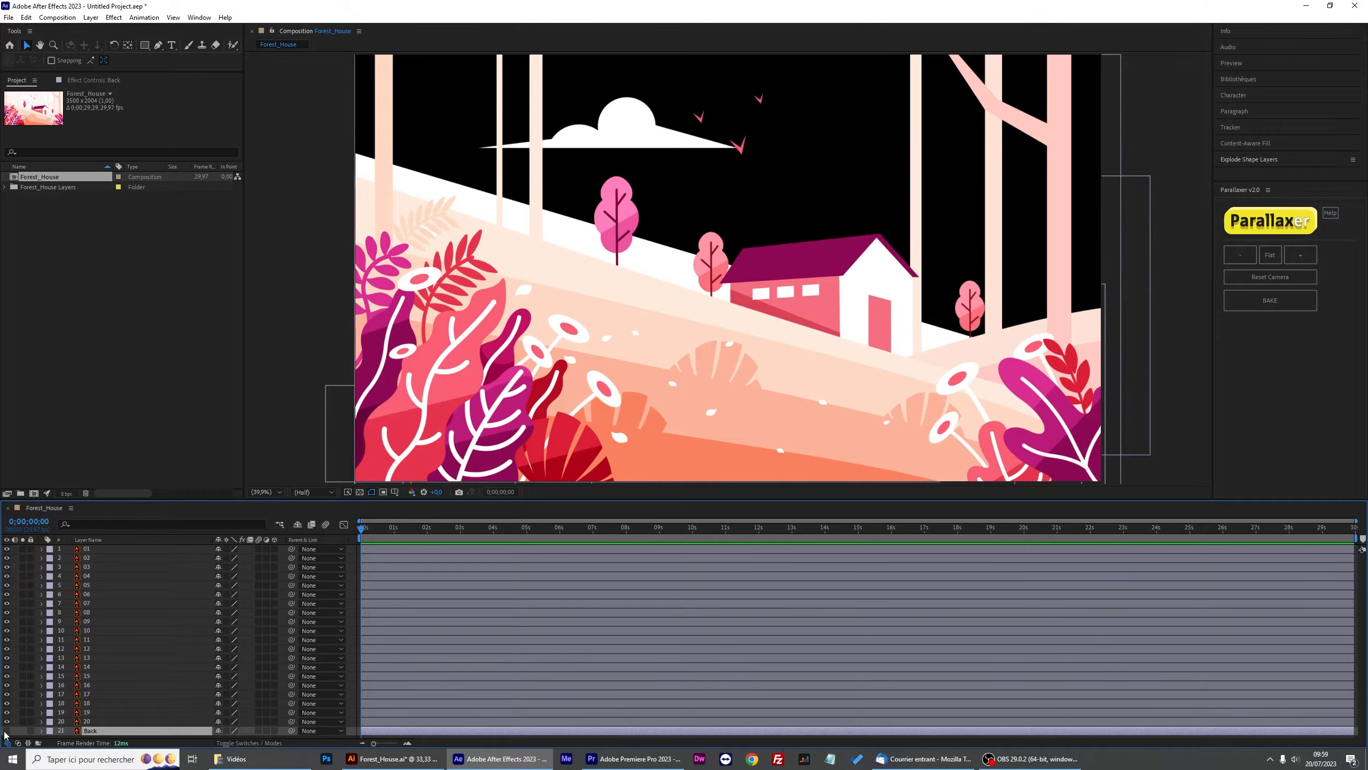
{"action": "left_click", "coordinate": [7, 730]}
{"action": "left_click", "coordinate": [7, 731]}
{"action": "left_click", "coordinate": [6, 731]}
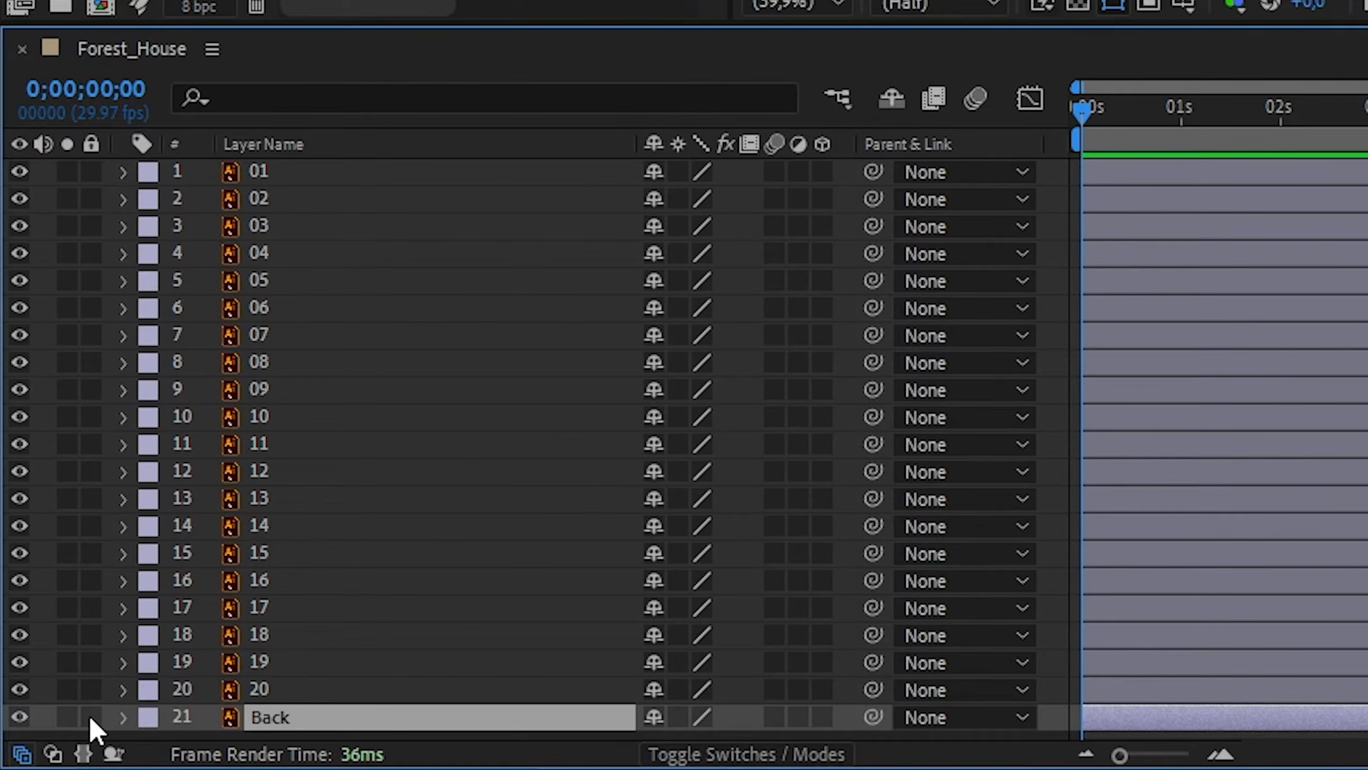
{"action": "left_click", "coordinate": [90, 716]}
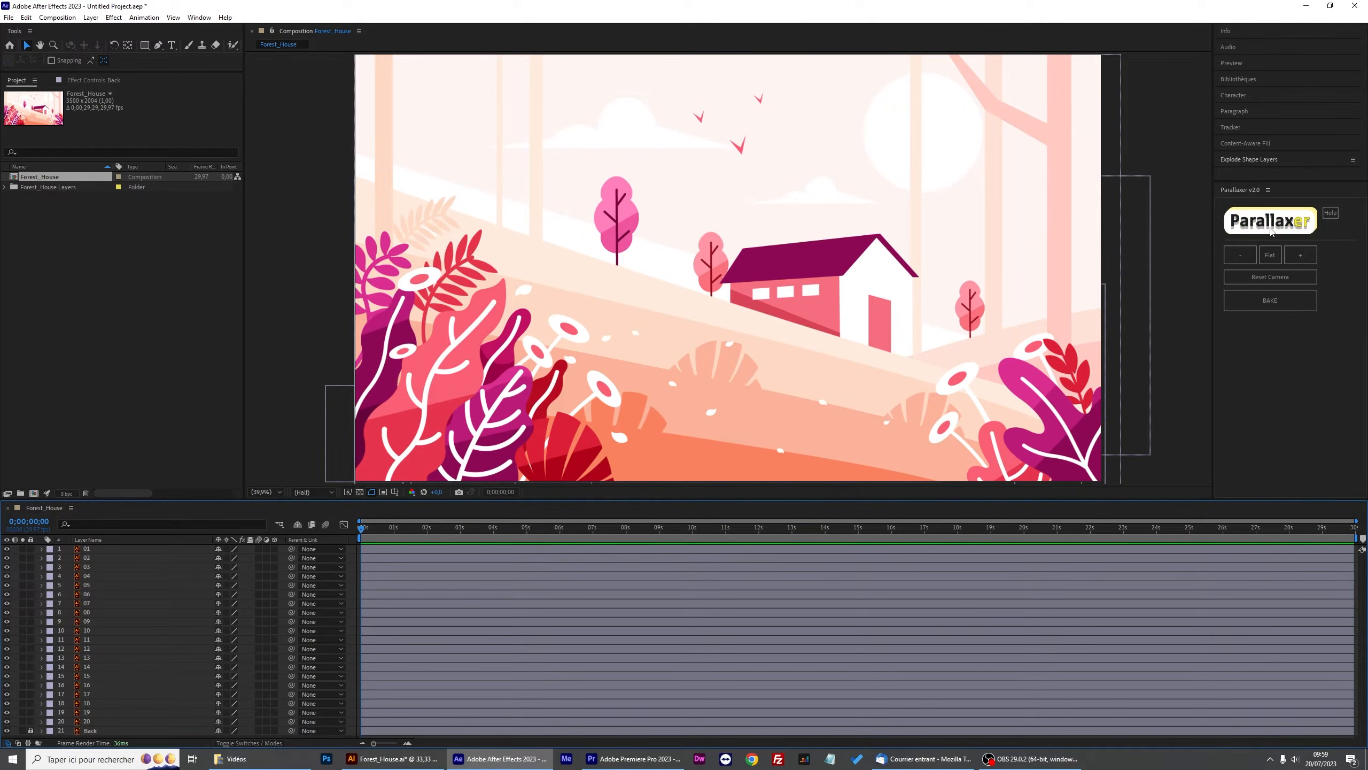
Activate Parallaxer on the Forest_House composition with the LARGE scene (exterior) preset.
{"action": "left_click", "coordinate": [1270, 228]}
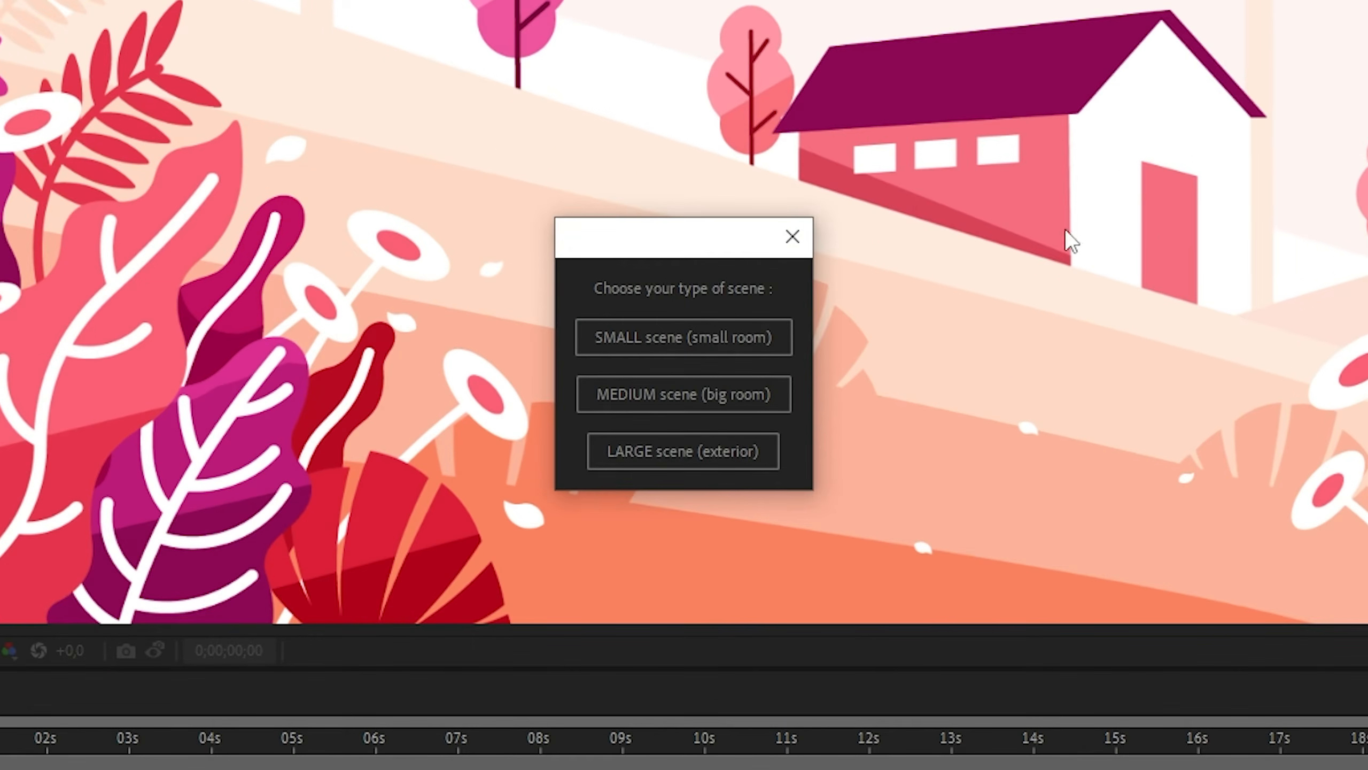
{"action": "left_click", "coordinate": [725, 454]}
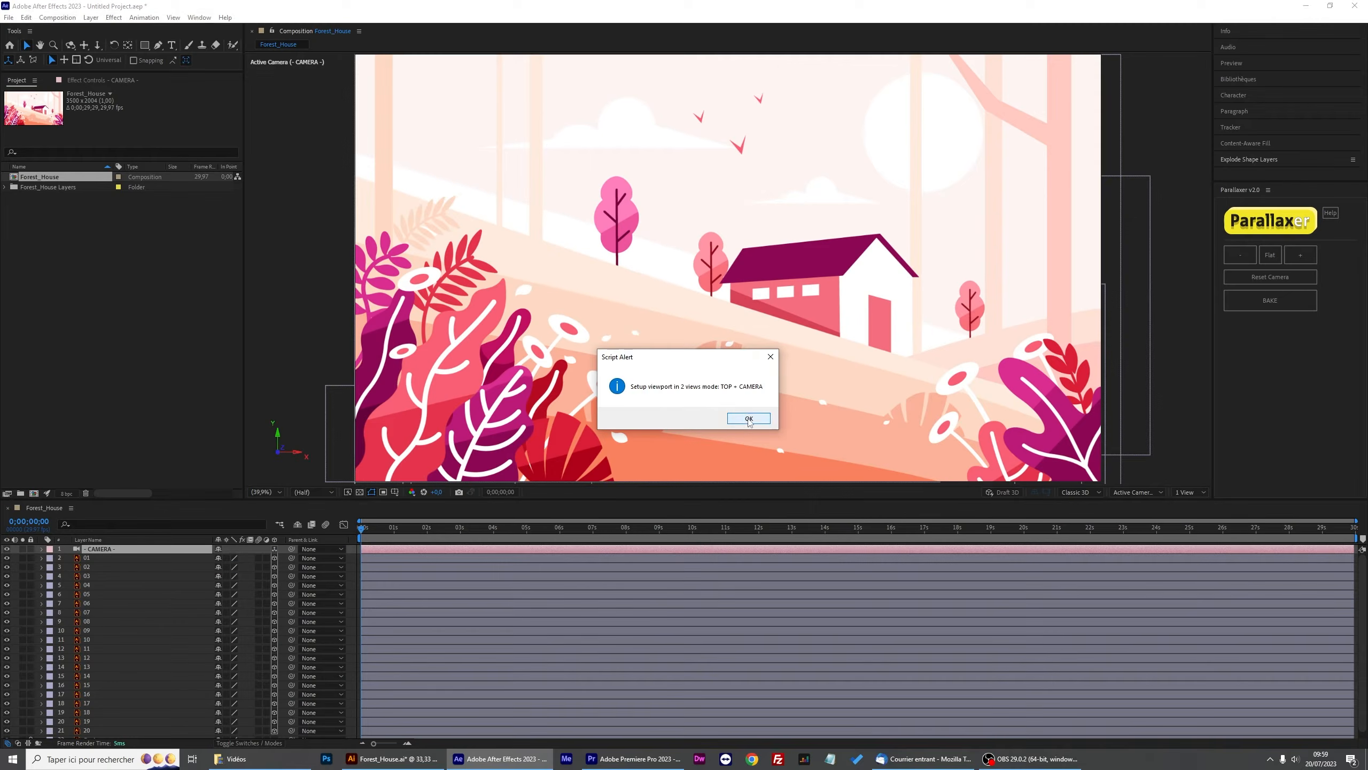
{"action": "left_click", "coordinate": [841, 466]}
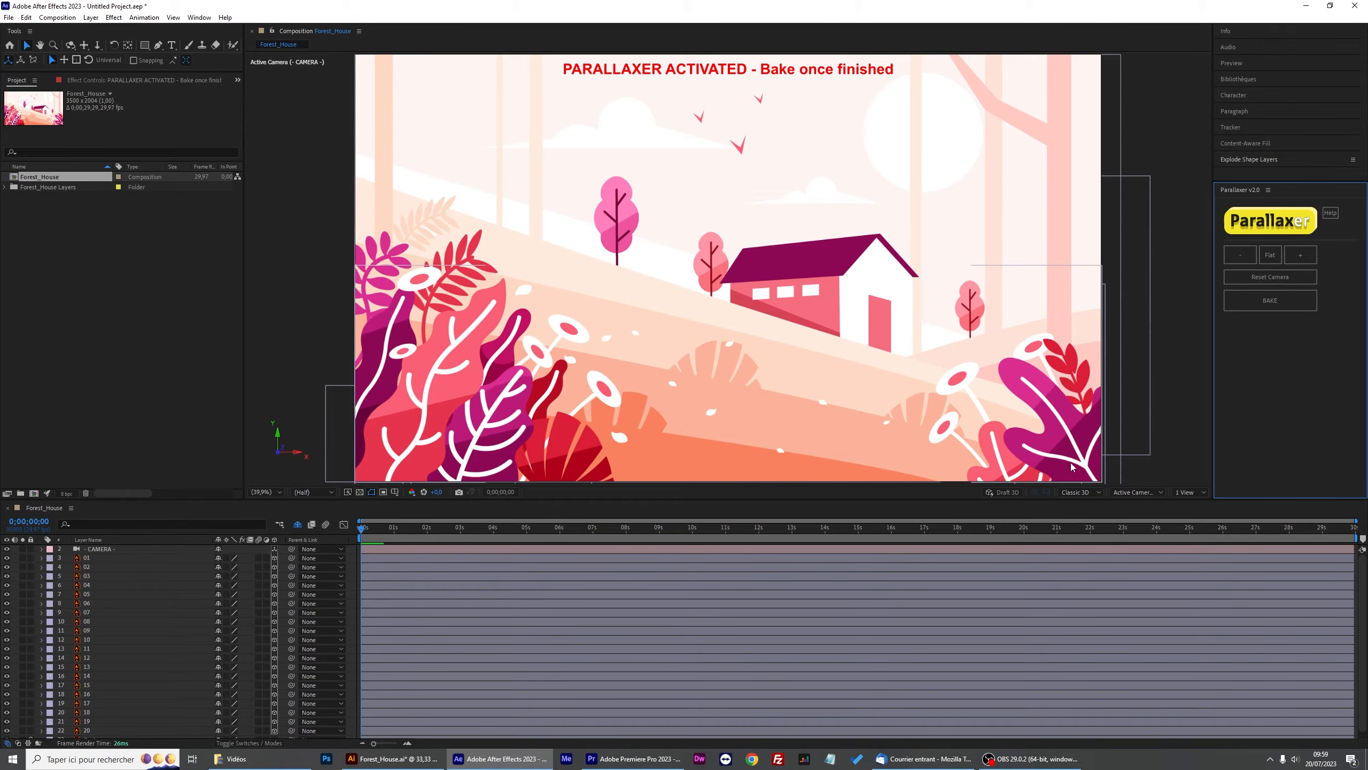
Switch the viewer to a 2 Views layout.
{"action": "left_click", "coordinate": [1186, 492]}
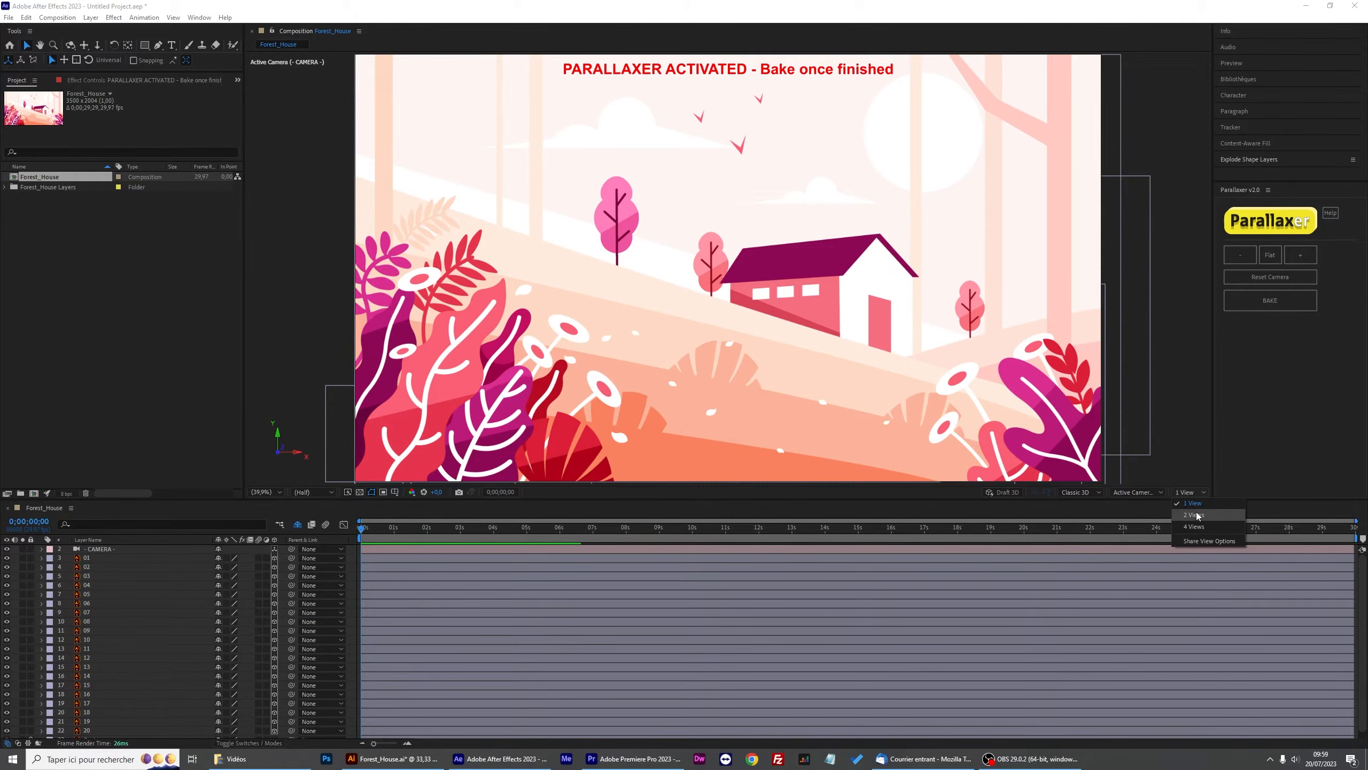
{"action": "left_click", "coordinate": [1194, 515]}
{"action": "scroll", "coordinate": [635, 444], "scroll_direction": "down", "scroll_amount": 1}
Orbit the active camera view, then restore it with Reset Camera.
{"action": "left_click", "coordinate": [97, 46]}
{"action": "left_click_drag", "start_coordinate": [1048, 349], "coordinate": [1072, 219]}
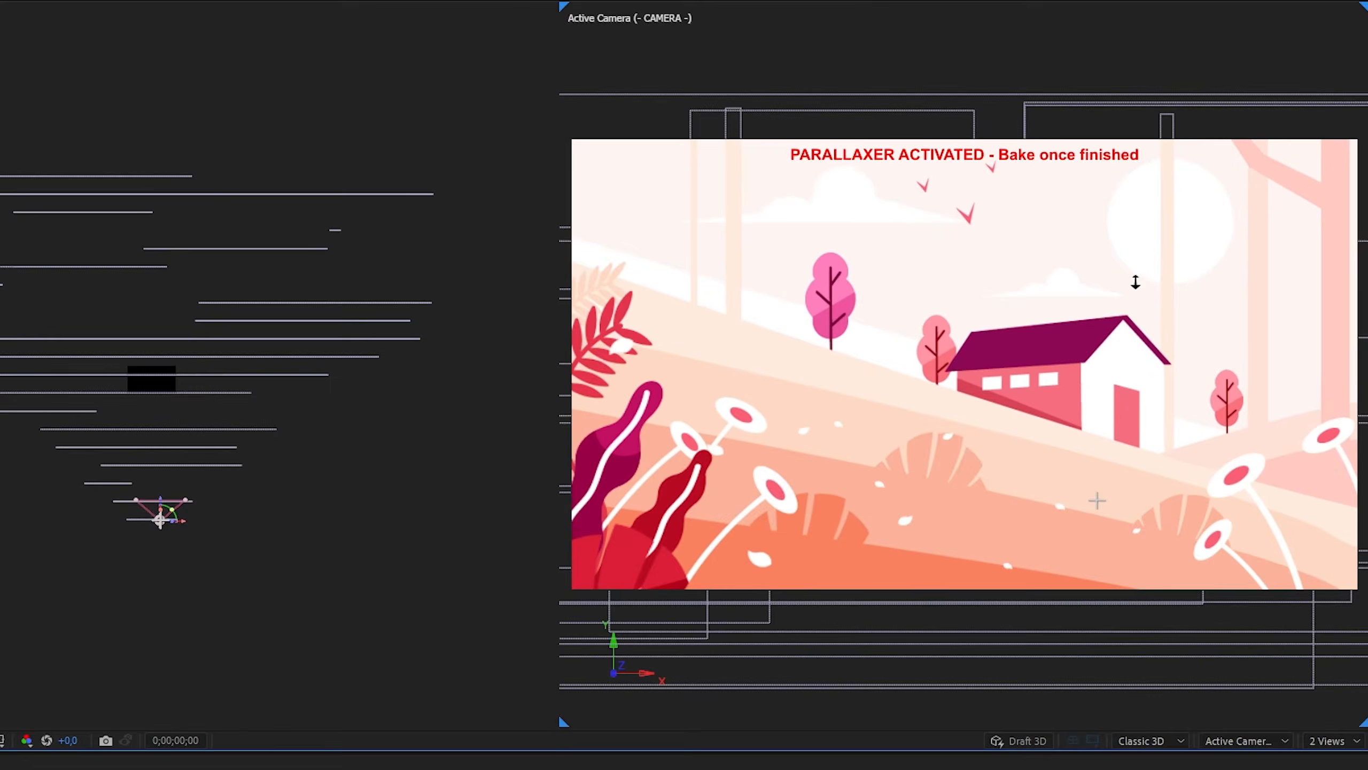
{"action": "left_click_drag", "start_coordinate": [1136, 282], "coordinate": [1133, 233]}
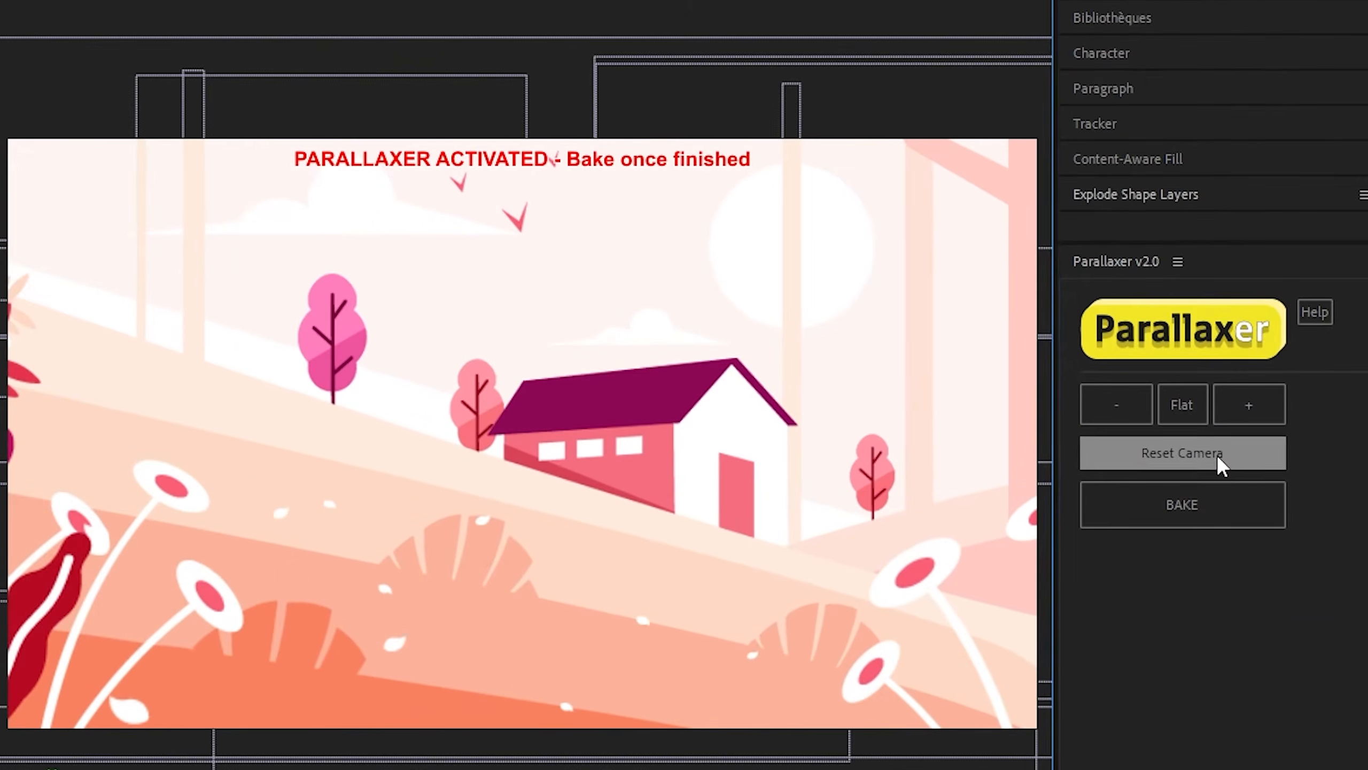
{"action": "left_click", "coordinate": [1358, 399]}
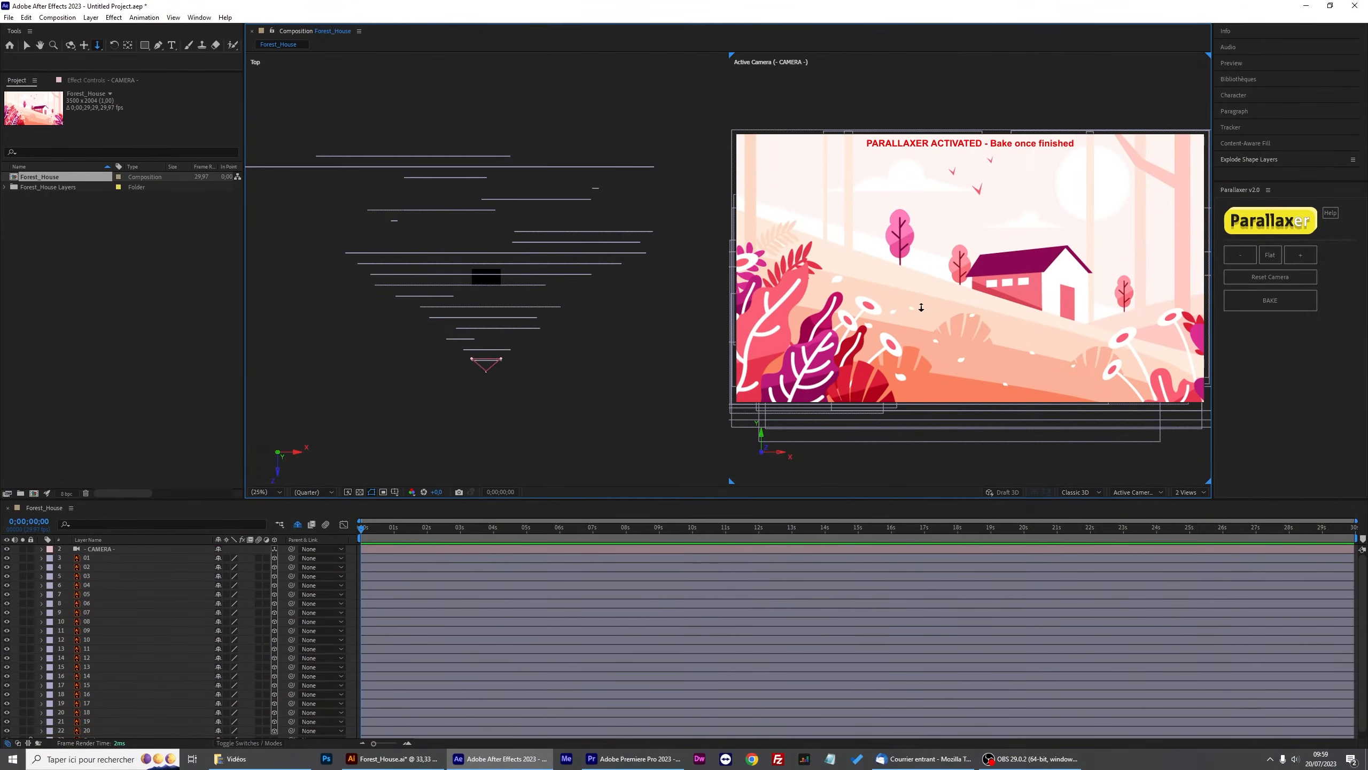
Select layers 01 to 07 and give them the Green label colour.
{"action": "left_click", "coordinate": [26, 46]}
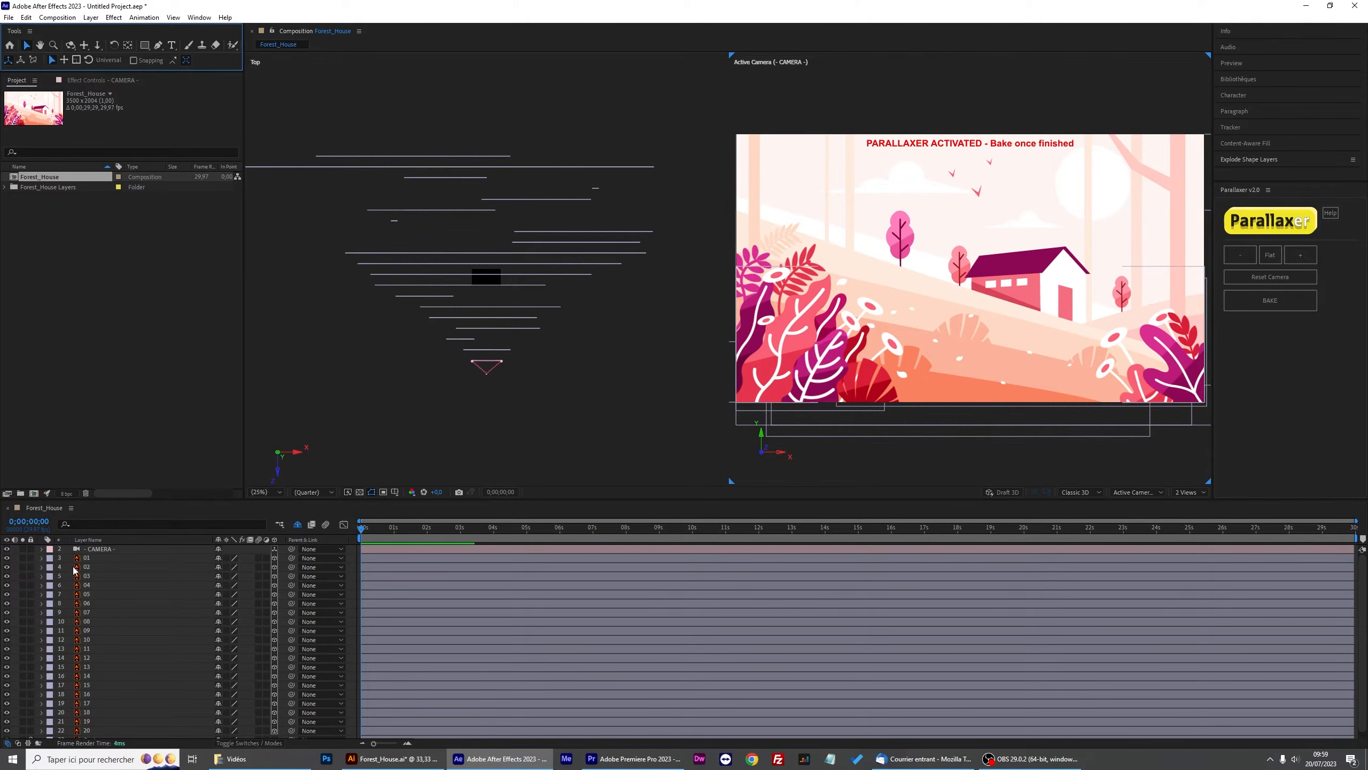
{"action": "left_click", "coordinate": [84, 558]}
{"action": "left_click", "coordinate": [61, 614], "text": "shift"}
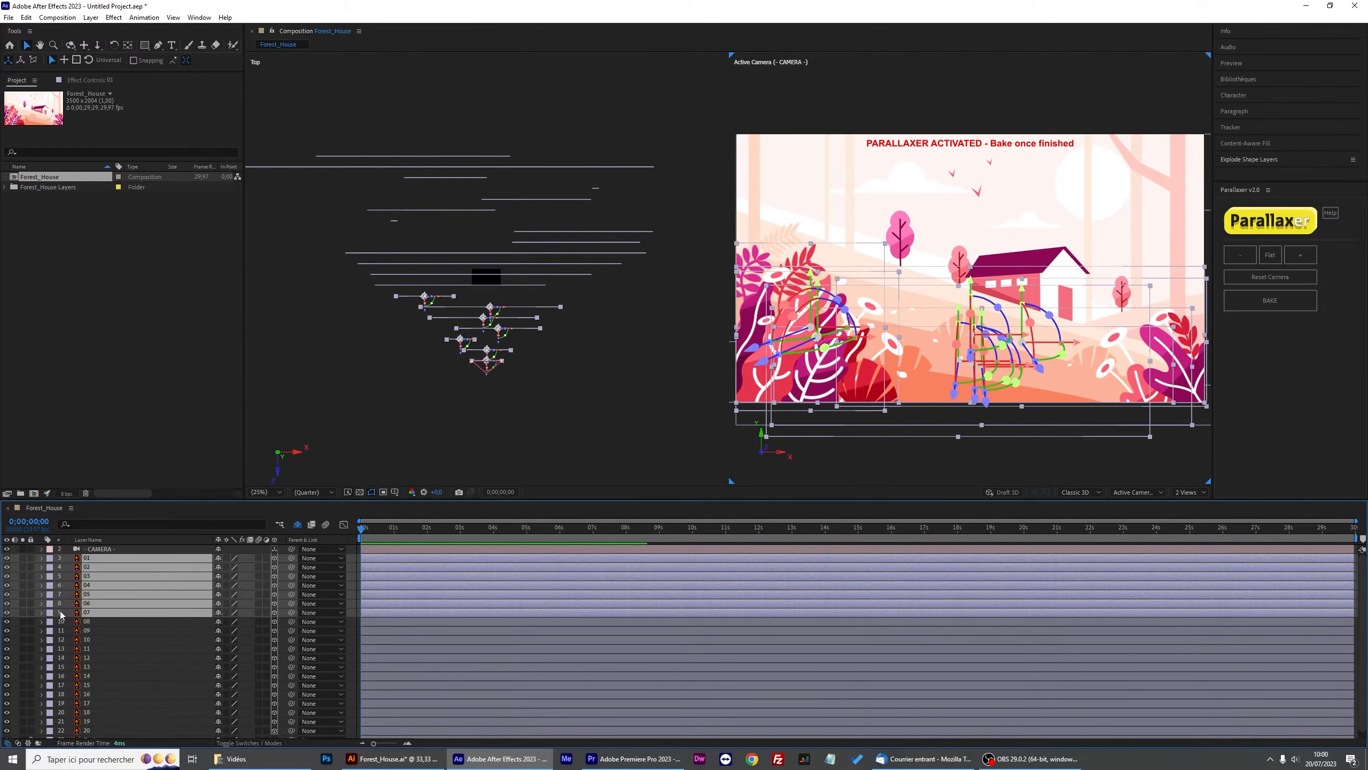
{"action": "left_click", "coordinate": [50, 614]}
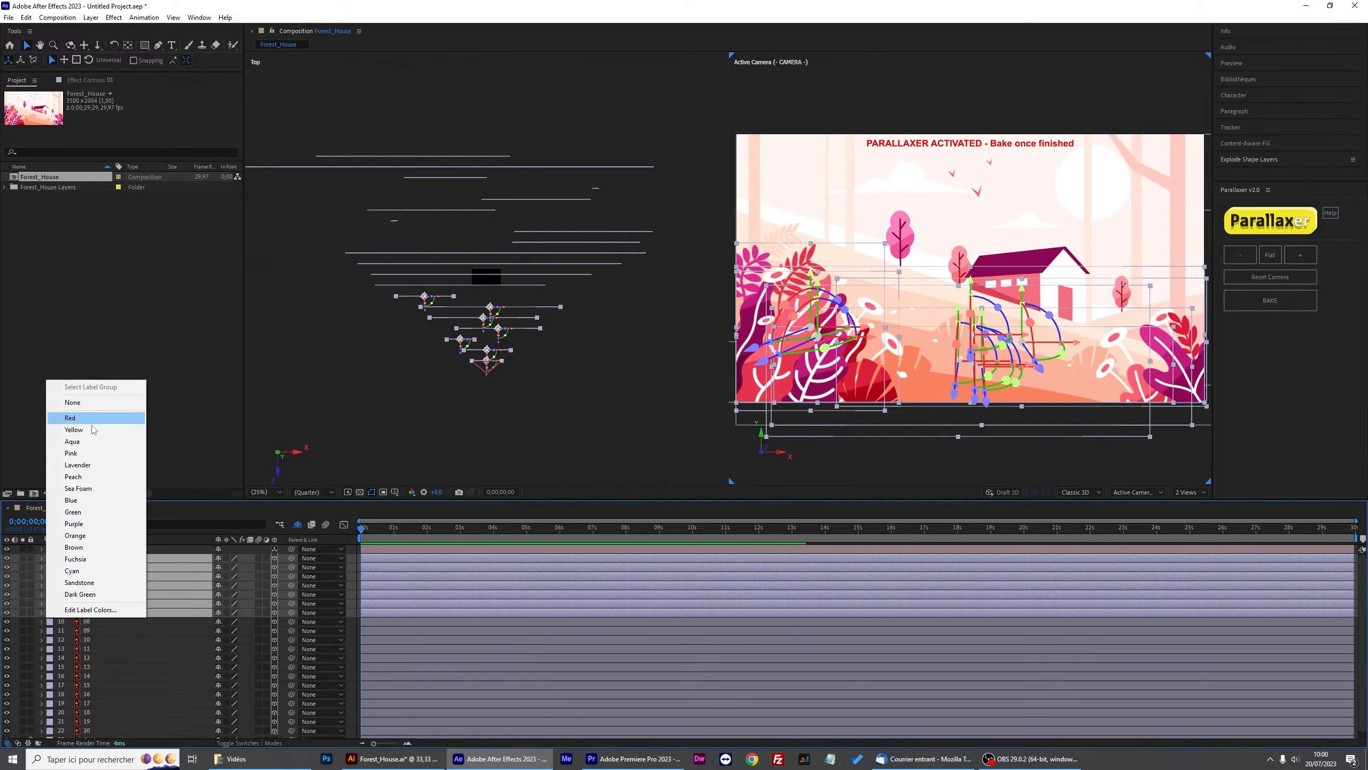
{"action": "left_click", "coordinate": [94, 512]}
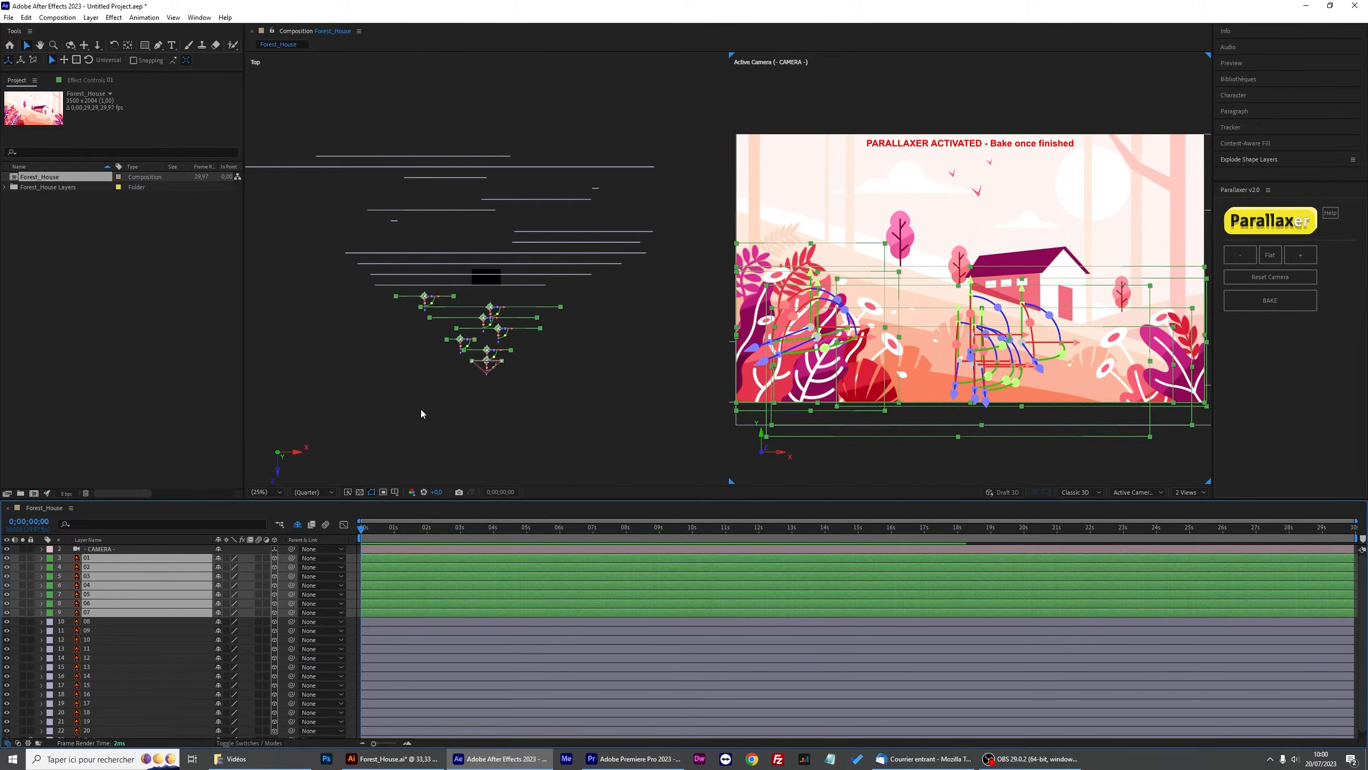
Reselect layers 01 to 07 and compress their depth spacing with several minus steps.
{"action": "left_click", "coordinate": [498, 358]}
{"action": "scroll", "coordinate": [489, 323], "scroll_direction": "up", "scroll_amount": 2}
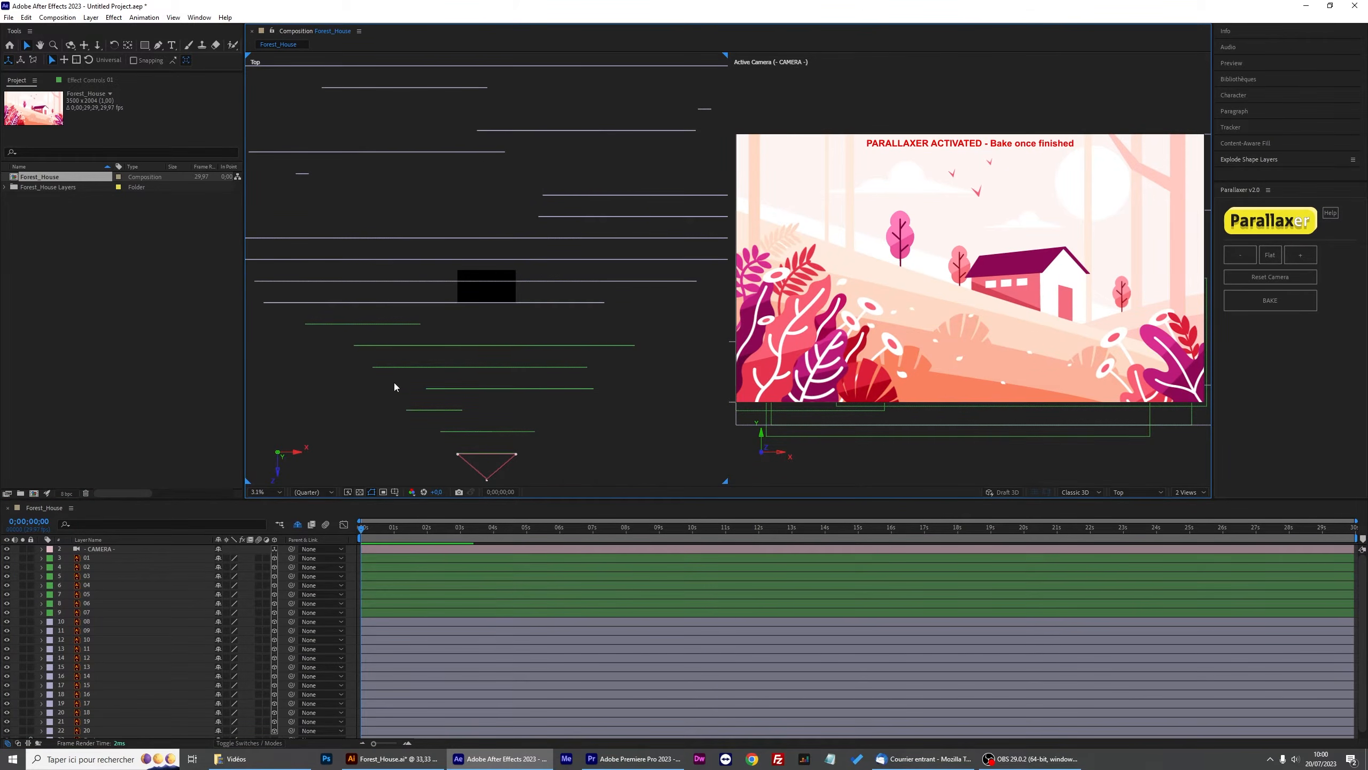
{"action": "left_click", "coordinate": [86, 558]}
{"action": "left_click", "coordinate": [93, 614], "text": "shift"}
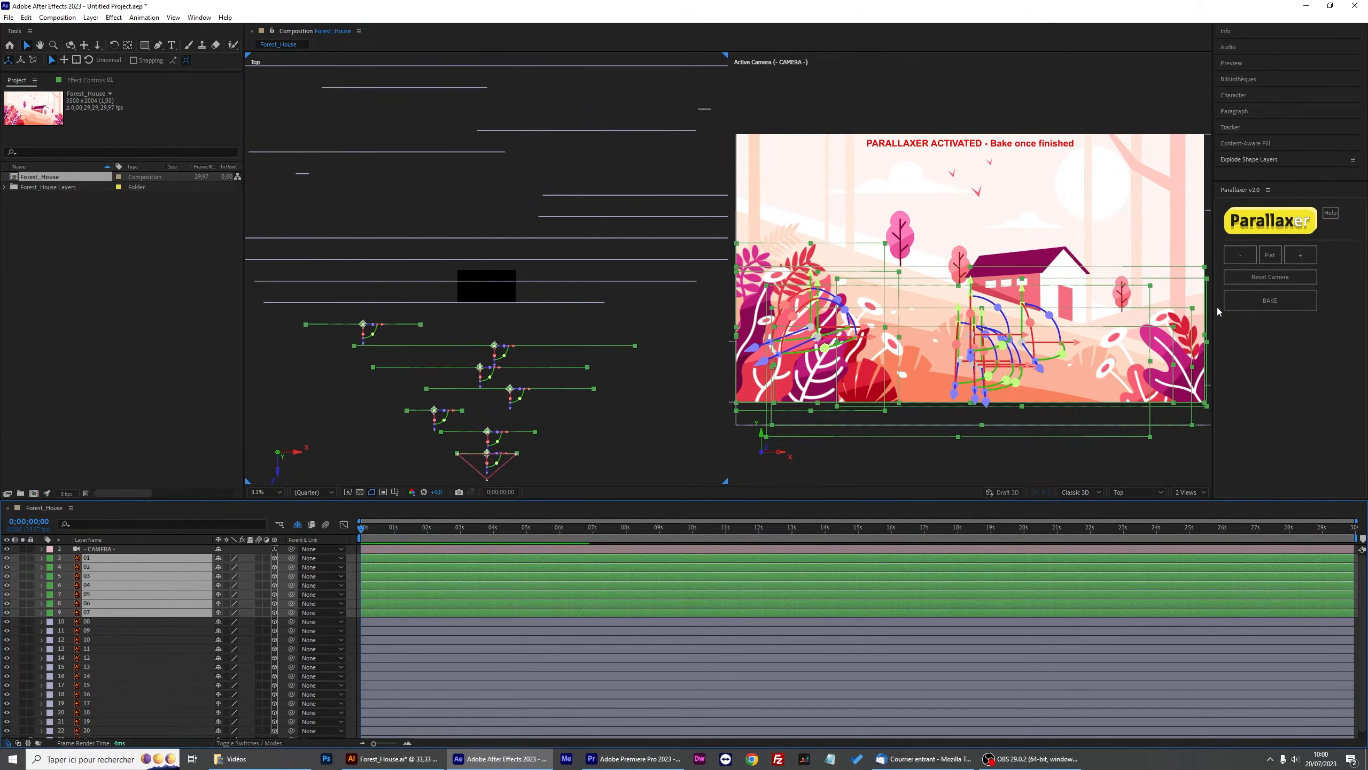
{"action": "left_click", "coordinate": [1259, 296]}
{"action": "left_click", "coordinate": [1259, 296]}
{"action": "left_click", "coordinate": [1259, 296]}
{"action": "left_click", "coordinate": [1259, 295]}
{"action": "left_click", "coordinate": [1266, 298]}
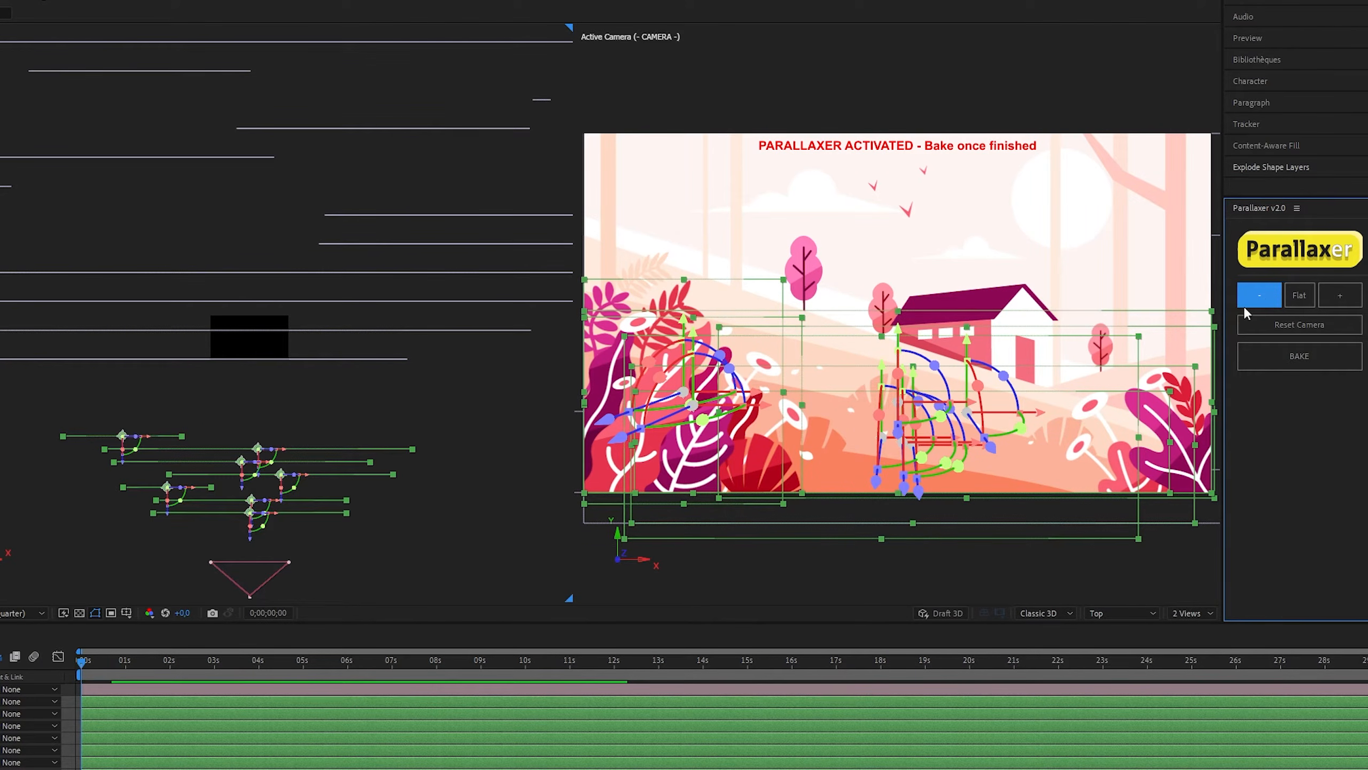
Flatten the selected layers' depth, then spread them apart with five plus steps.
{"action": "left_click", "coordinate": [1298, 297]}
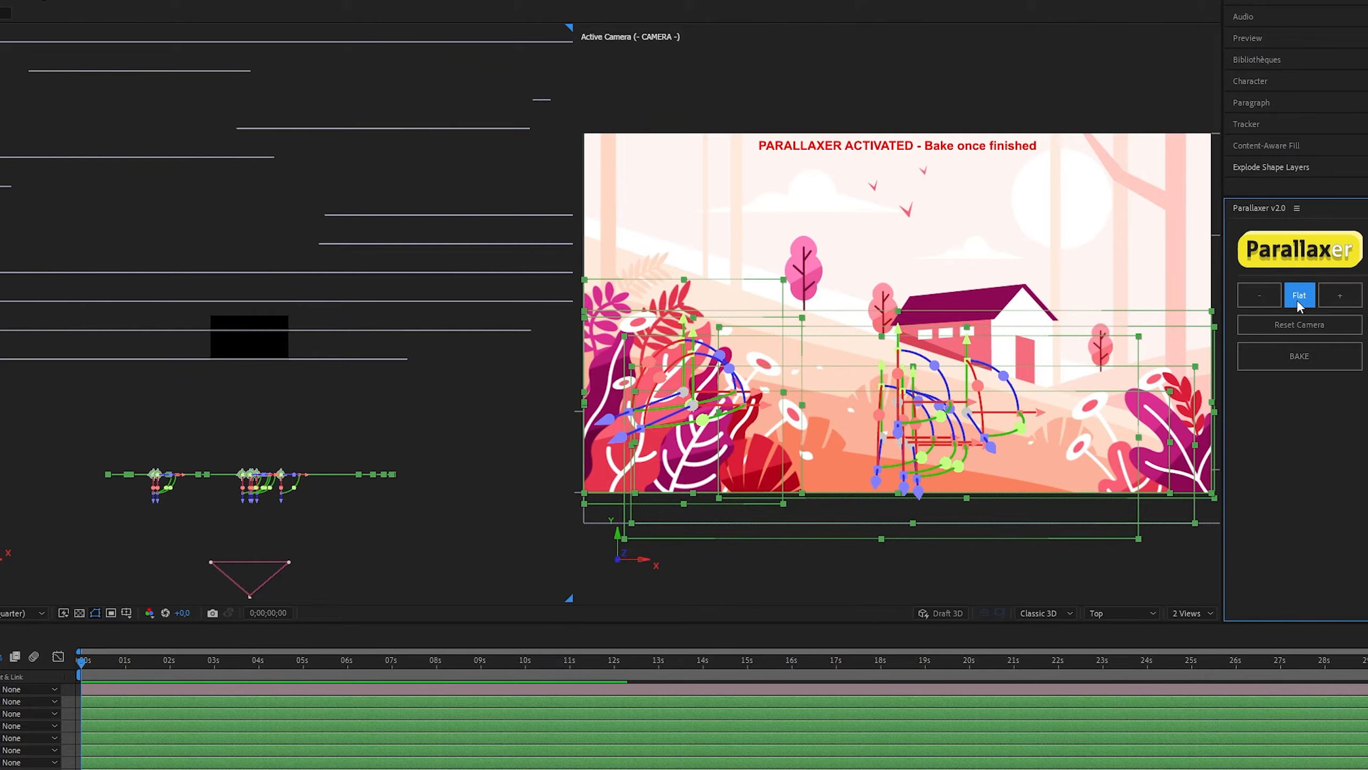
{"action": "left_click", "coordinate": [1345, 299]}
{"action": "left_click", "coordinate": [1346, 300]}
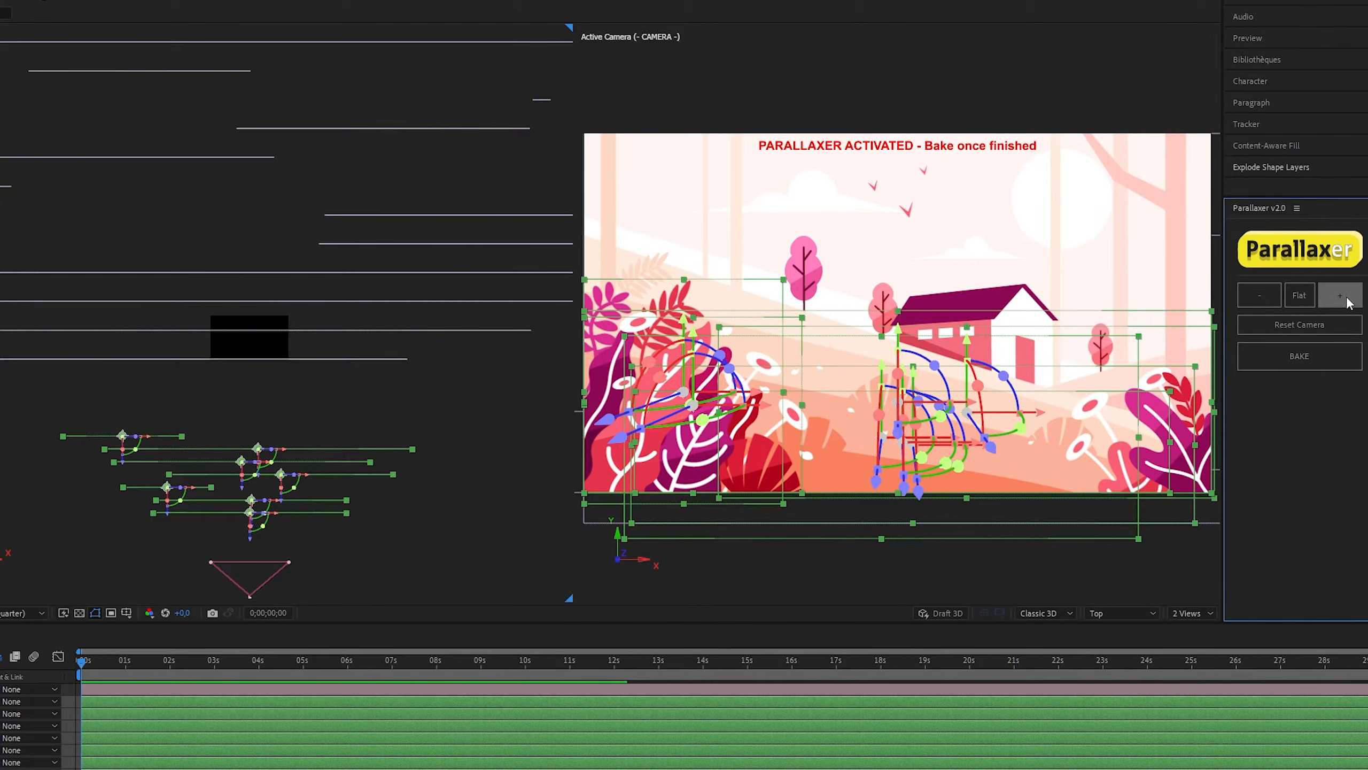
{"action": "left_click", "coordinate": [1341, 297]}
{"action": "left_click", "coordinate": [1341, 296]}
{"action": "left_click", "coordinate": [1341, 296]}
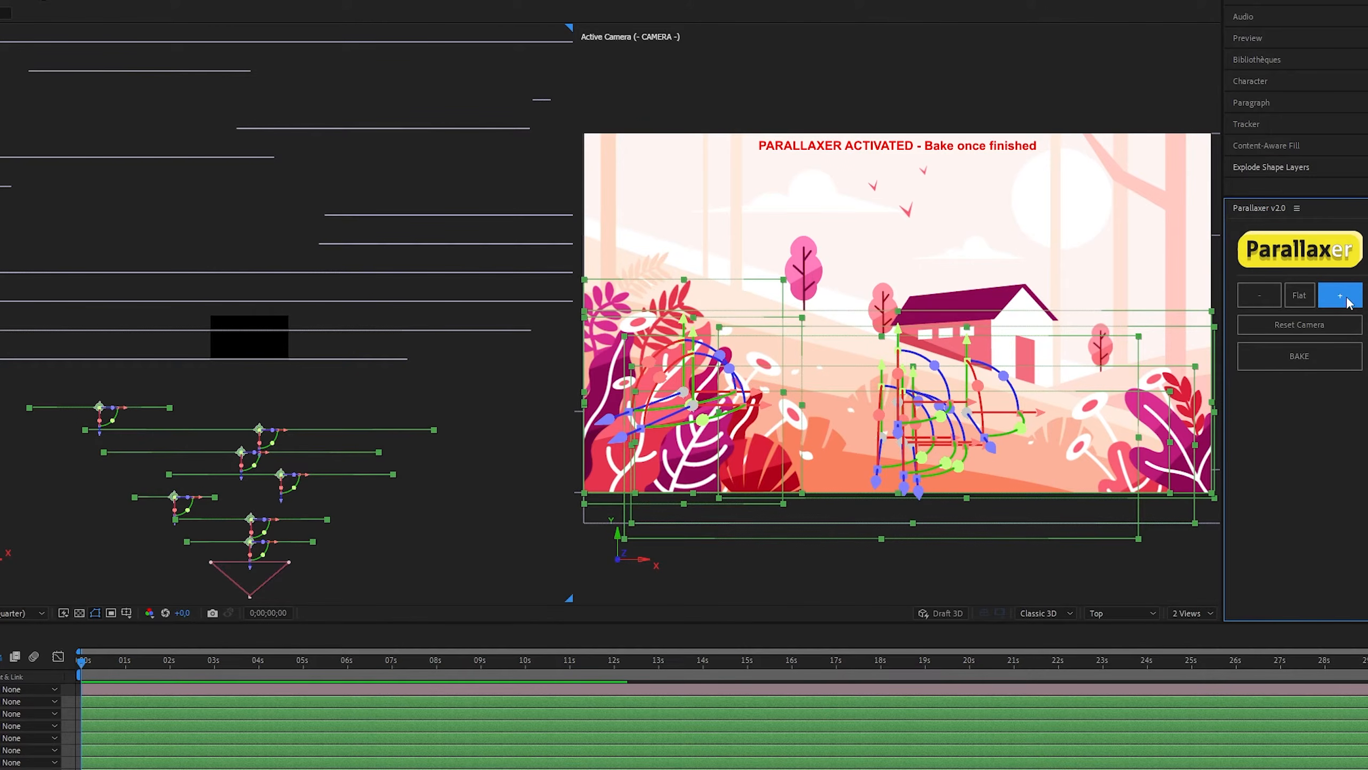
Reduce the selected layers' spacing one step and nudge them forward in the Top view.
{"action": "left_click", "coordinate": [1272, 297]}
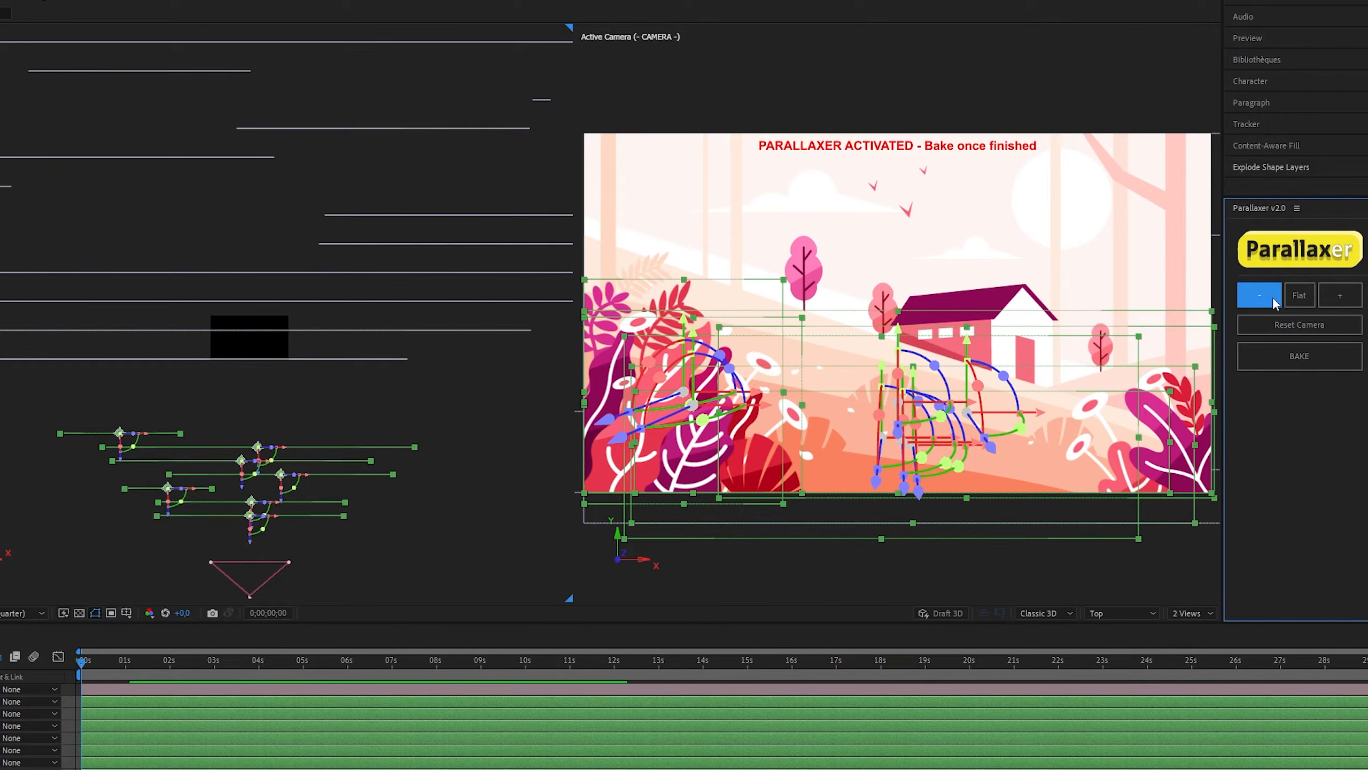
{"action": "left_click_drag", "start_coordinate": [265, 485], "coordinate": [265, 504]}
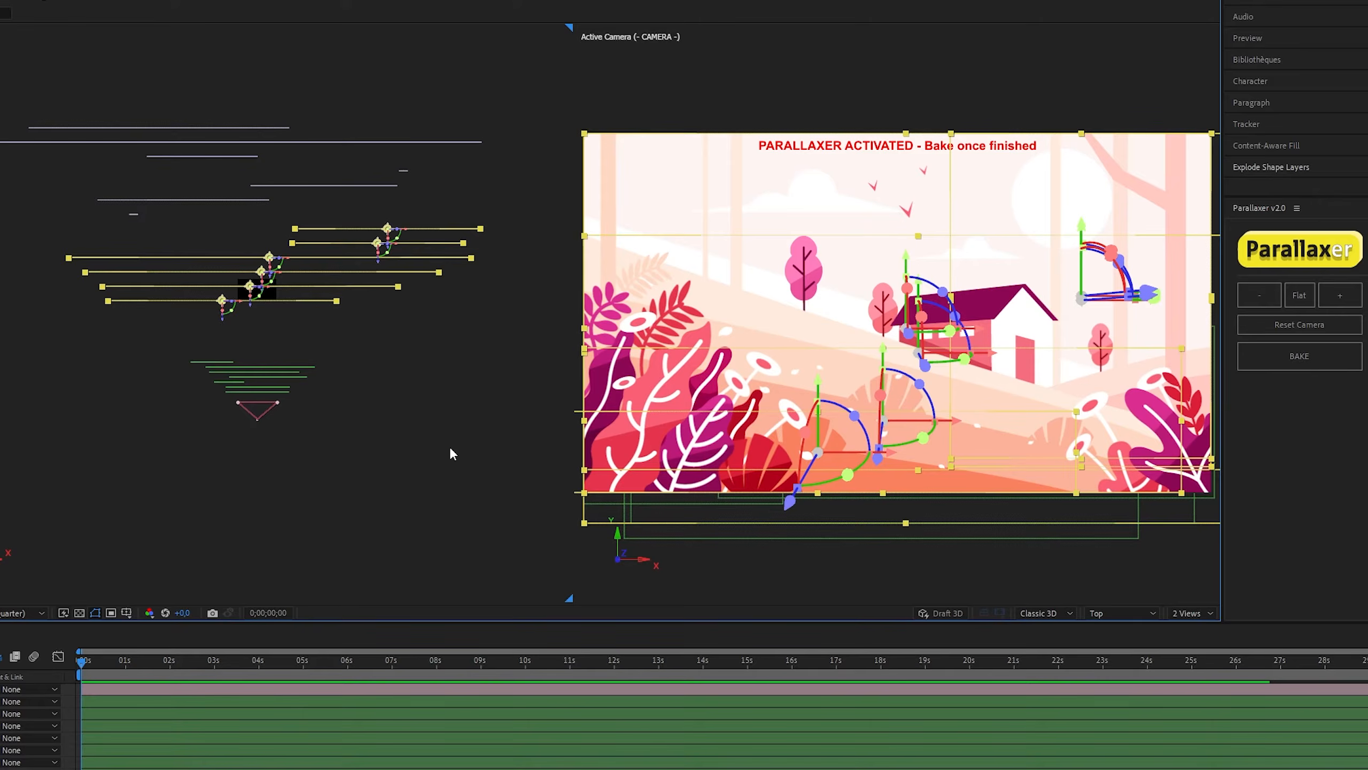
Increase the selected layers' depth spacing three more steps.
{"action": "left_click", "coordinate": [1348, 300]}
{"action": "left_click", "coordinate": [1344, 300]}
{"action": "left_click", "coordinate": [1343, 299]}
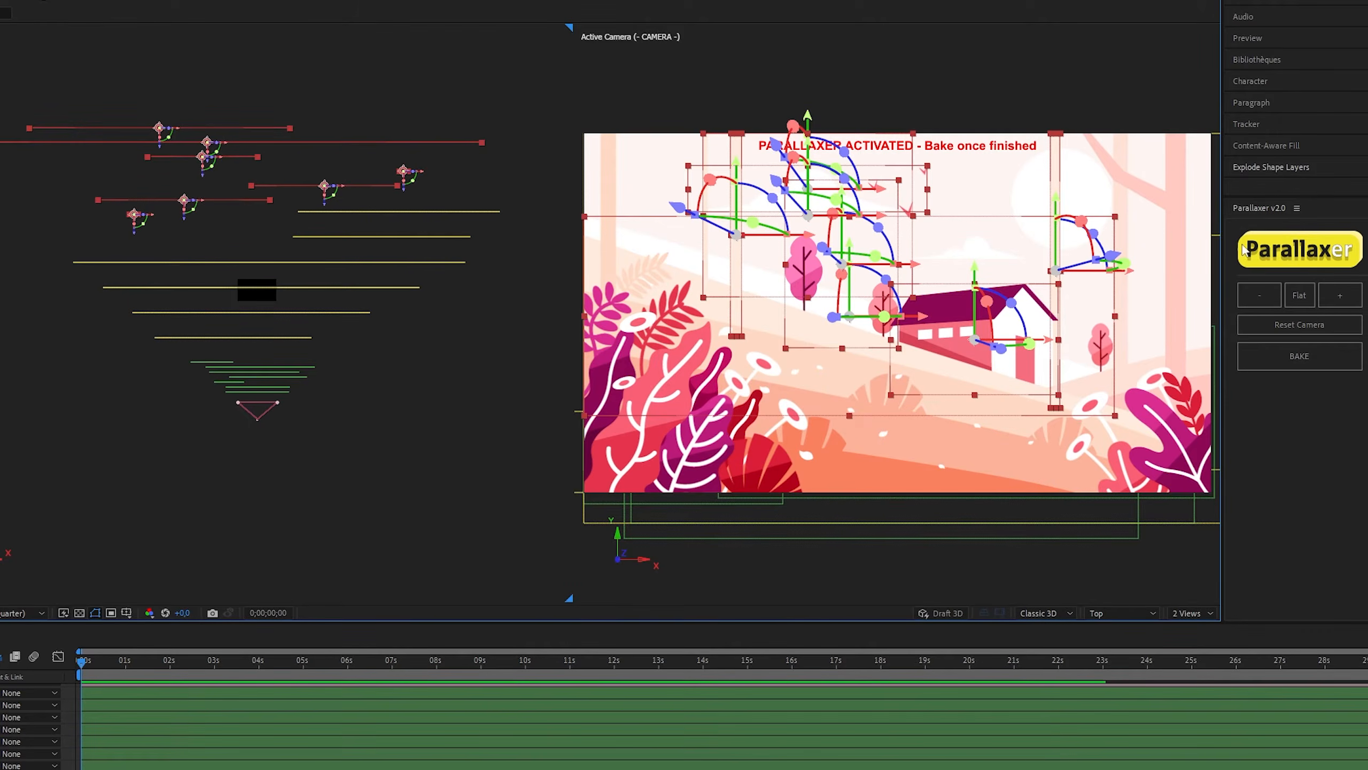
Spread the selected layers two more depth steps apart.
{"action": "left_click", "coordinate": [1341, 297]}
{"action": "left_click", "coordinate": [1342, 299]}
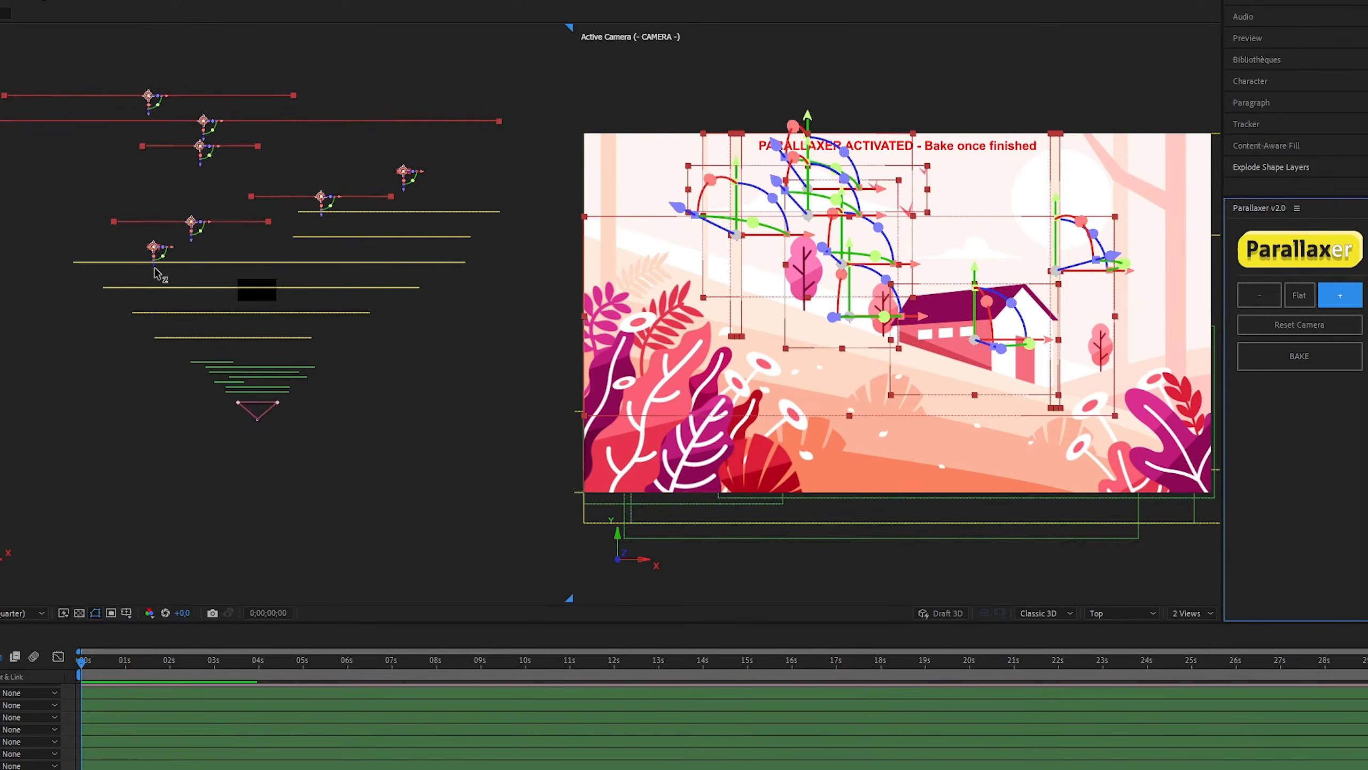
Deselect the layers, test a camera move in the camera view, reset the camera and bake the parallax.
{"action": "left_click", "coordinate": [814, 169]}
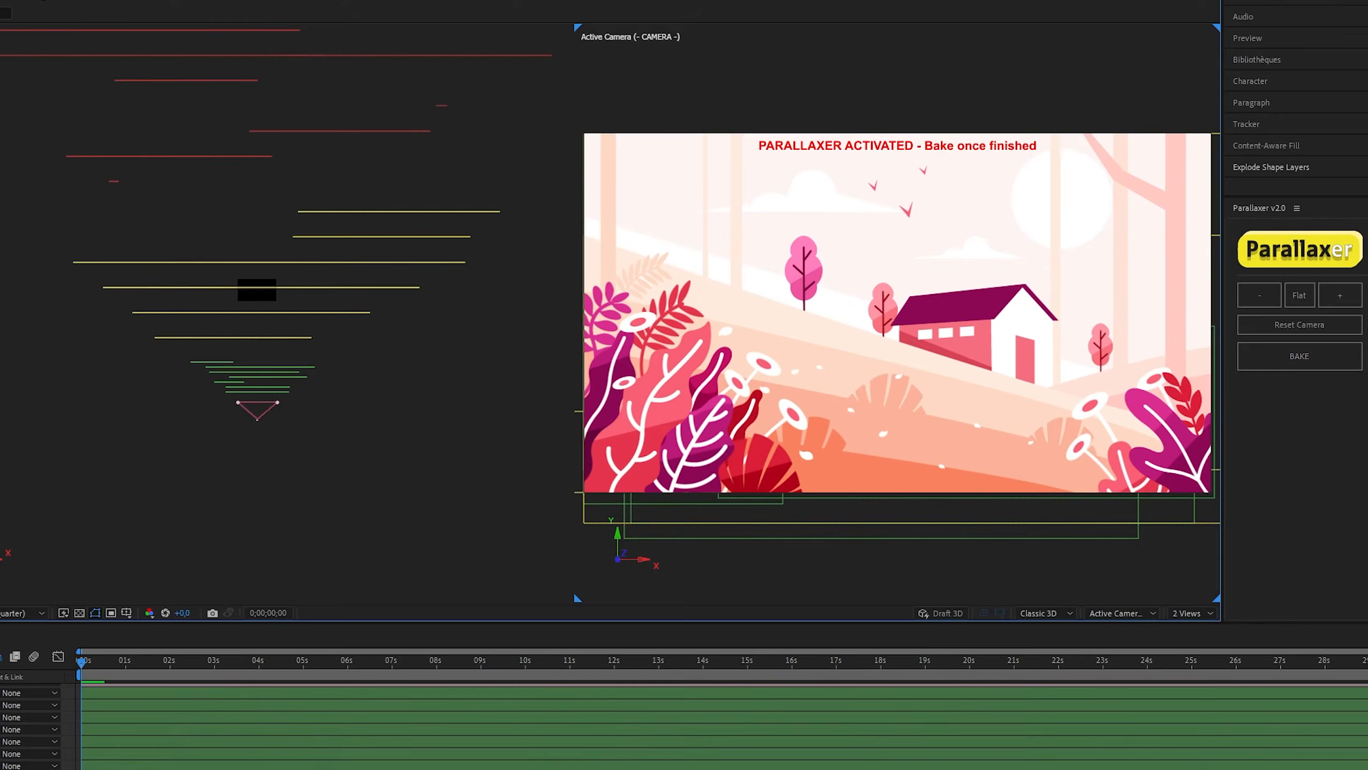
{"action": "left_click_drag", "start_coordinate": [814, 169], "coordinate": [822, 412]}
{"action": "left_click", "coordinate": [1266, 326]}
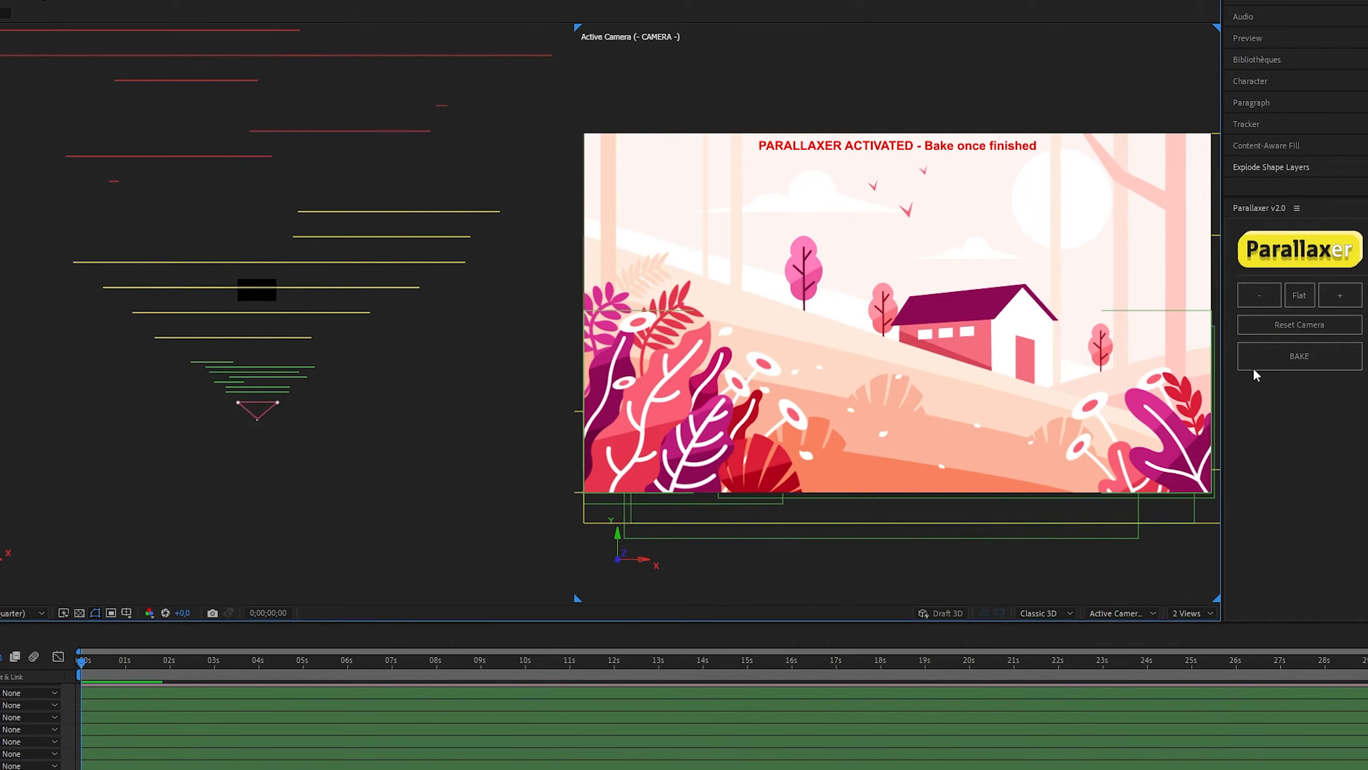
{"action": "left_click", "coordinate": [1302, 359]}
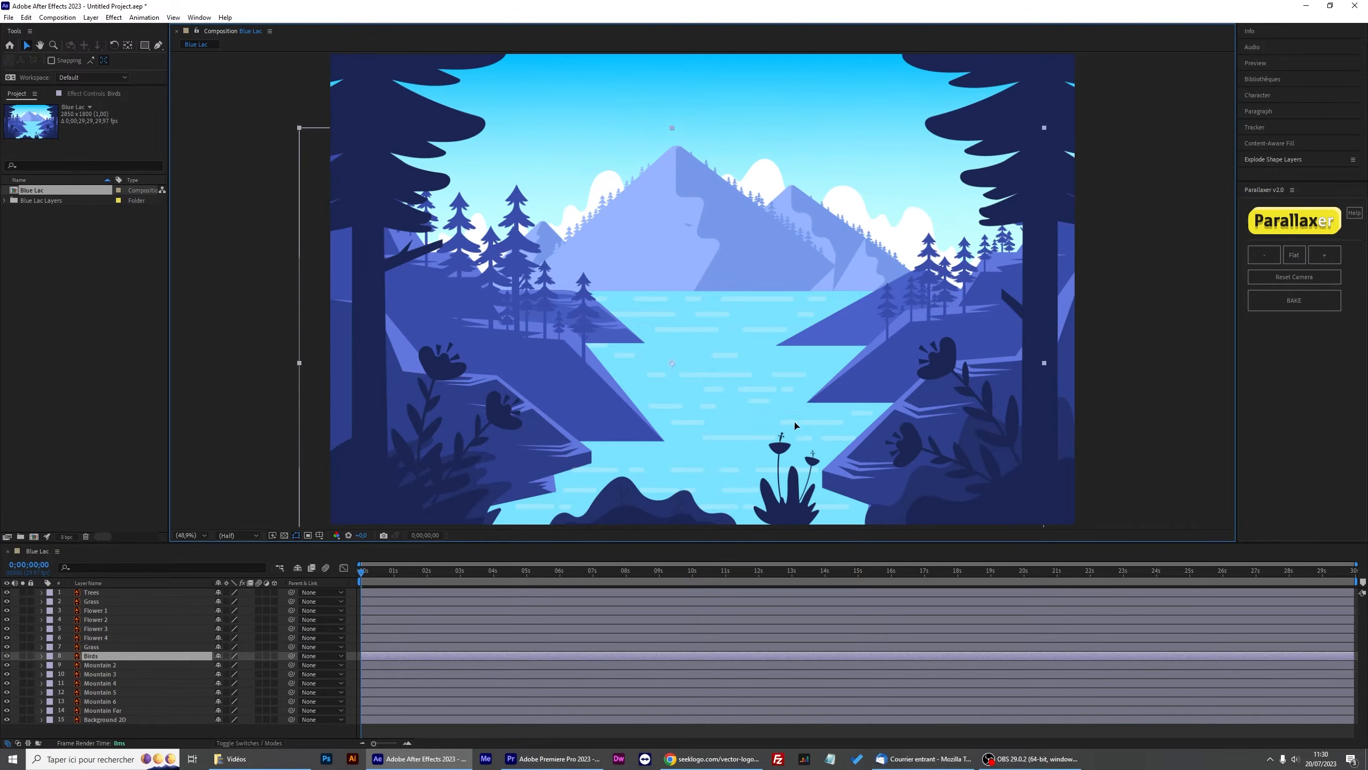
Lock the Background 2D layer in the Blue Lac composition.
{"action": "left_click_drag", "start_coordinate": [720, 377], "coordinate": [833, 367]}
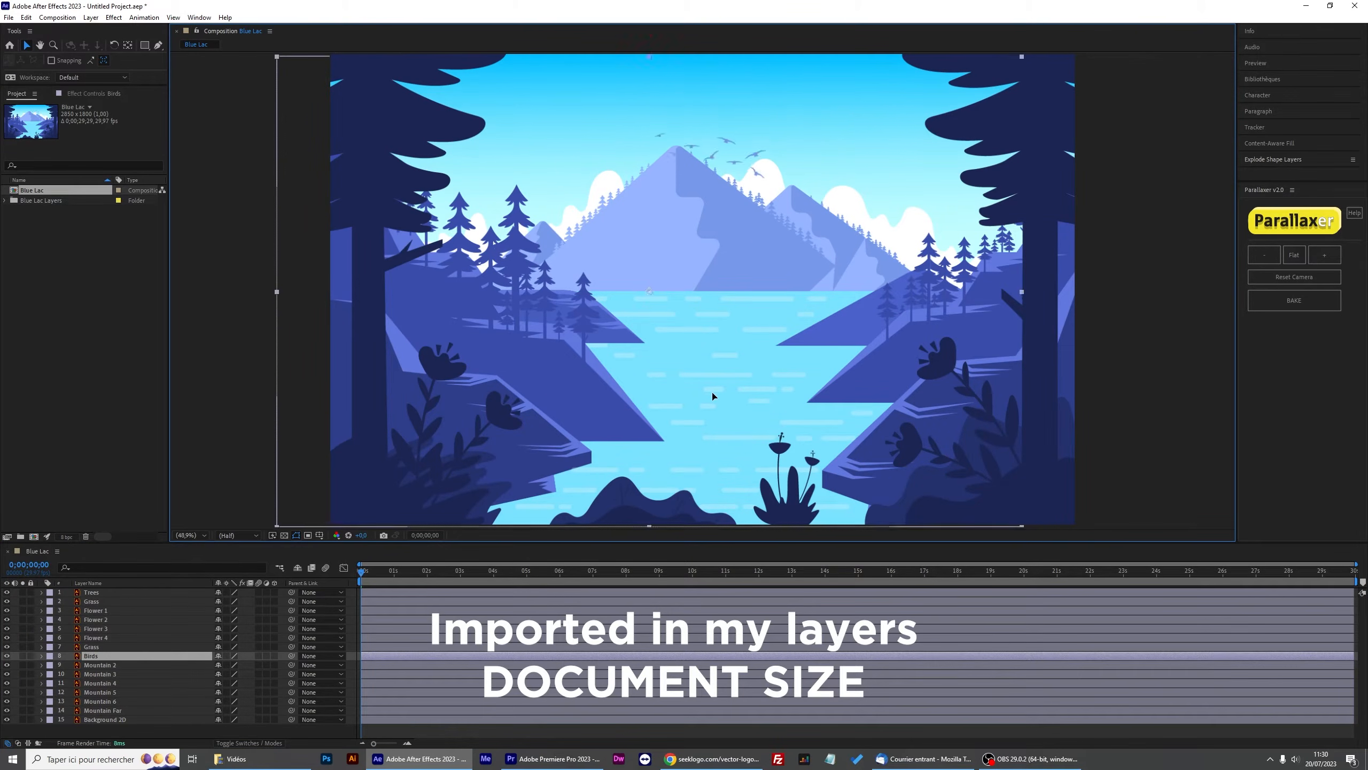
{"action": "key", "text": "ctrl+z"}
{"action": "left_click", "coordinate": [98, 719]}
{"action": "left_click_drag", "start_coordinate": [799, 280], "coordinate": [807, 389]}
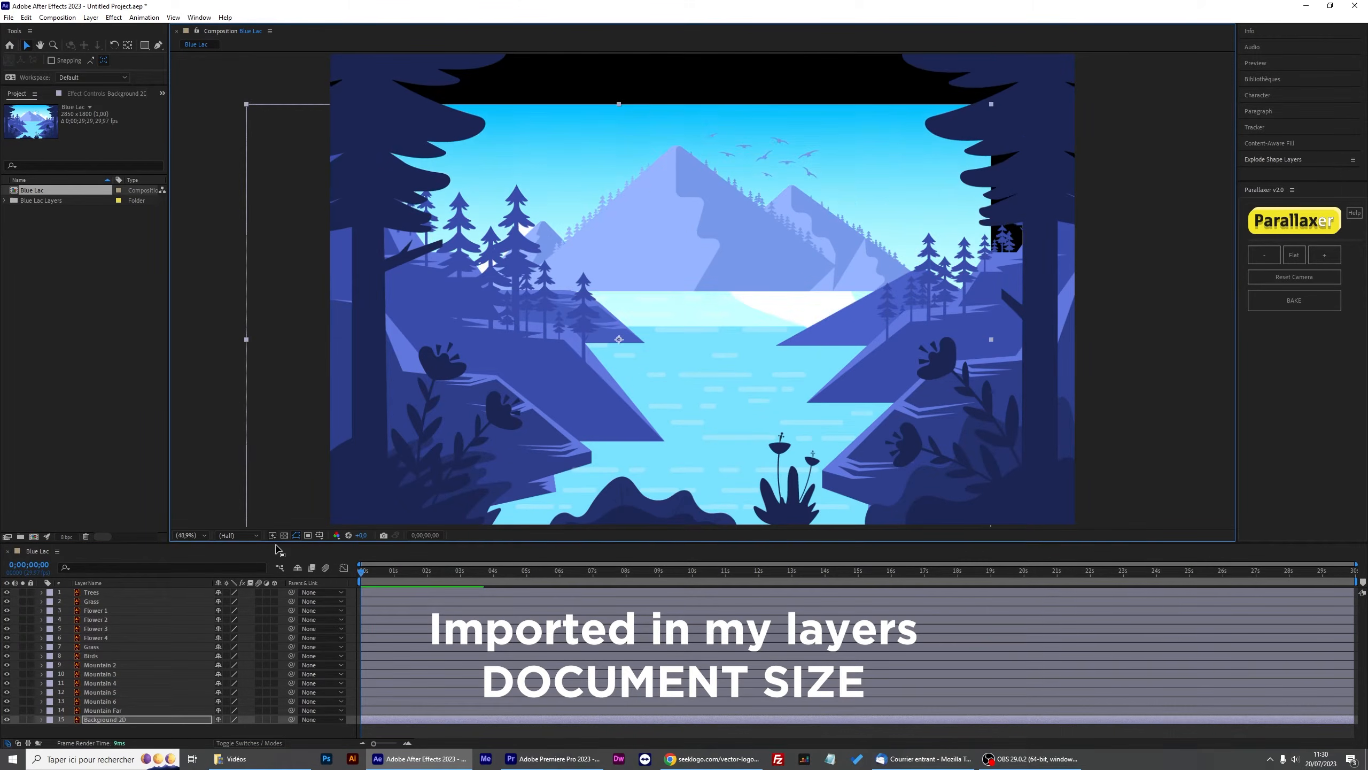
{"action": "key", "text": "ctrl+z"}
{"action": "left_click", "coordinate": [30, 719]}
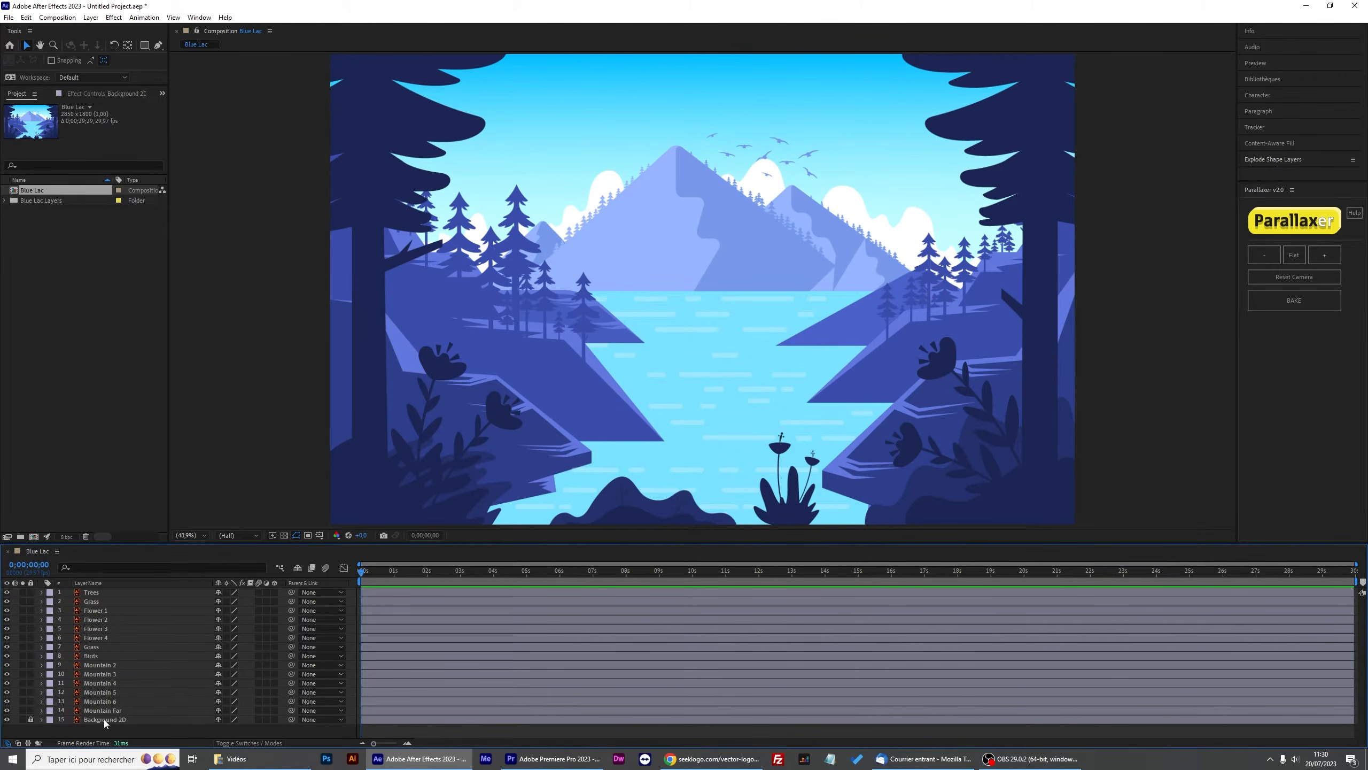
Label the Trees through Grass foreground layers green.
{"action": "left_click", "coordinate": [94, 592]}
{"action": "left_click", "coordinate": [59, 647], "text": "shift"}
{"action": "left_click", "coordinate": [6, 647]}
{"action": "left_click_drag", "start_coordinate": [372, 409], "coordinate": [338, 376]}
{"action": "key", "text": "ctrl+z"}
{"action": "left_click", "coordinate": [49, 593]}
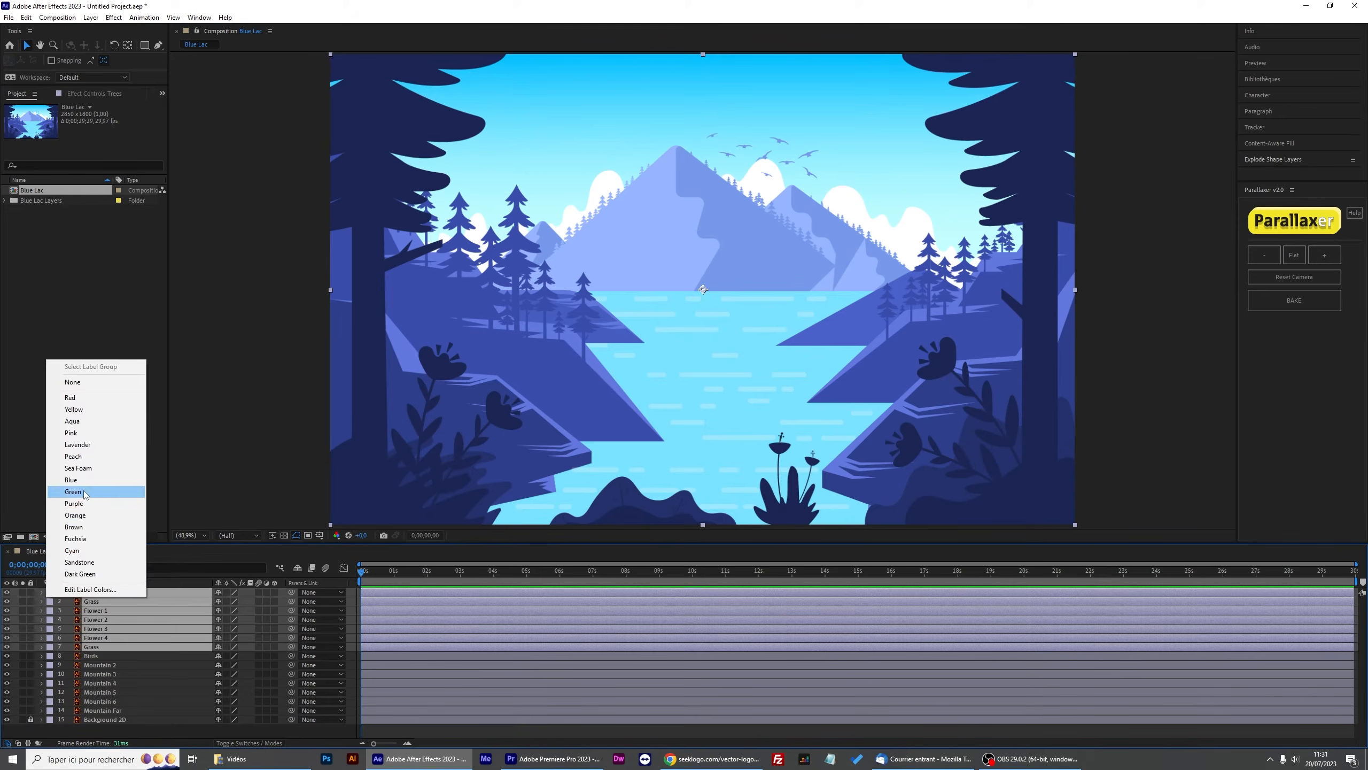
{"action": "left_click", "coordinate": [73, 492]}
Label the Birds layer red and the Mountain 2 to Mountain Far layers blue.
{"action": "left_click", "coordinate": [49, 656]}
{"action": "left_click", "coordinate": [70, 460]}
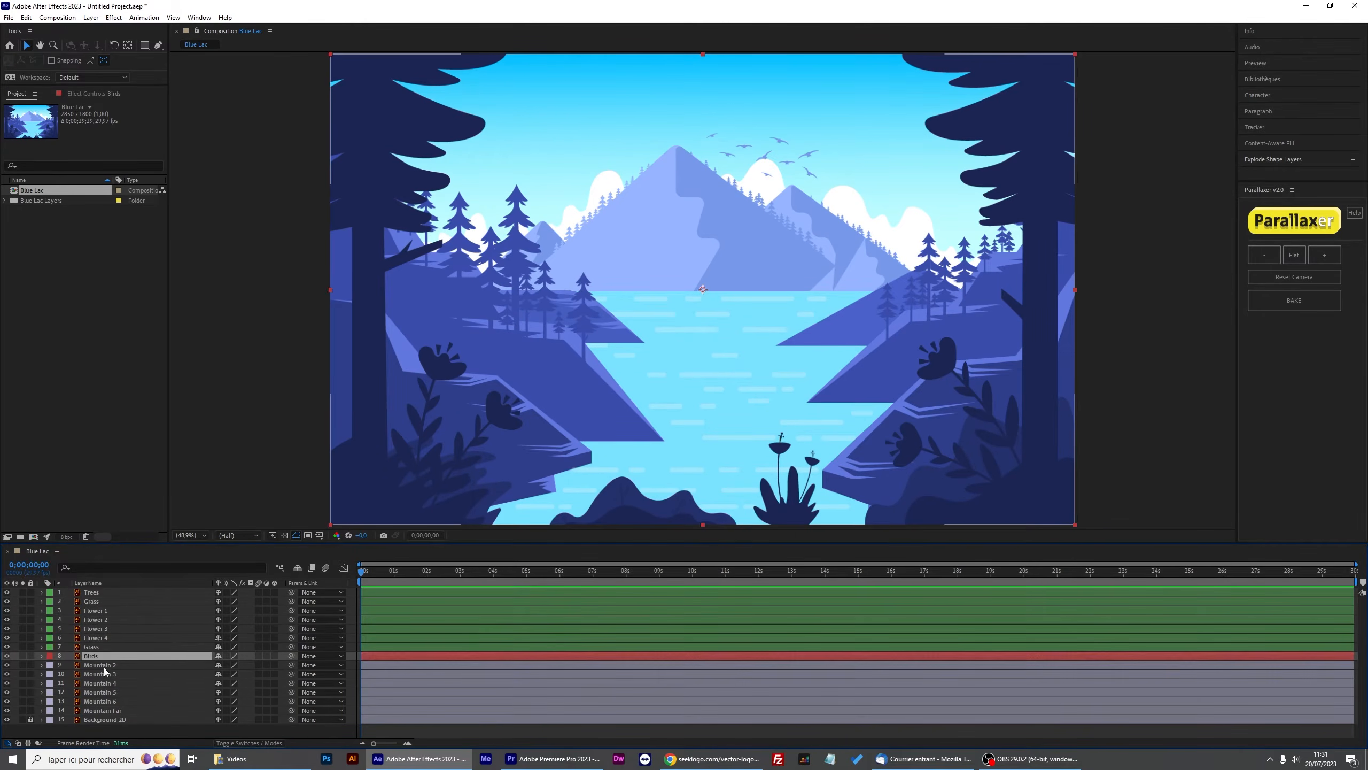
{"action": "left_click", "coordinate": [99, 665]}
{"action": "left_click", "coordinate": [102, 710], "text": "shift"}
{"action": "left_click_drag", "start_coordinate": [457, 483], "coordinate": [536, 492]}
{"action": "key", "text": "ctrl+z"}
{"action": "left_click", "coordinate": [49, 665]}
{"action": "left_click", "coordinate": [70, 555]}
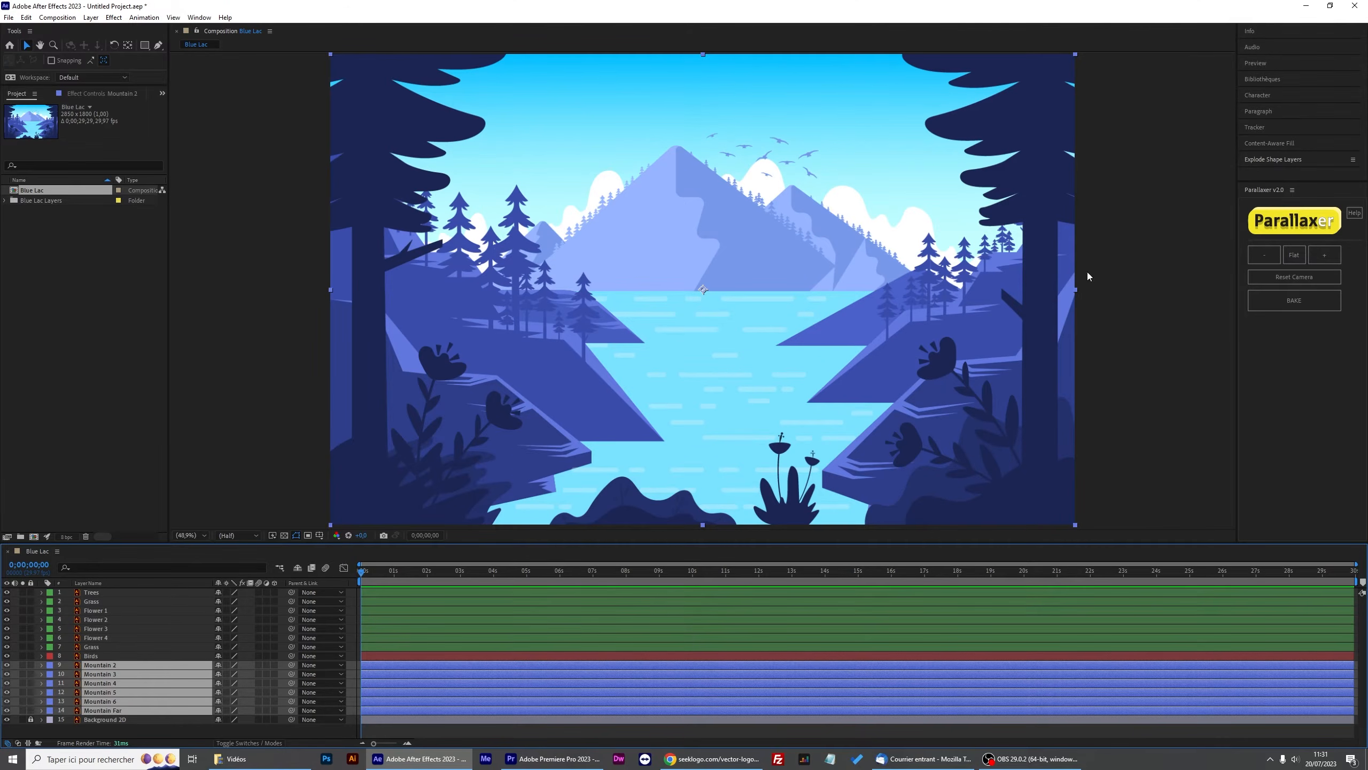
{"action": "left_click", "coordinate": [1184, 366]}
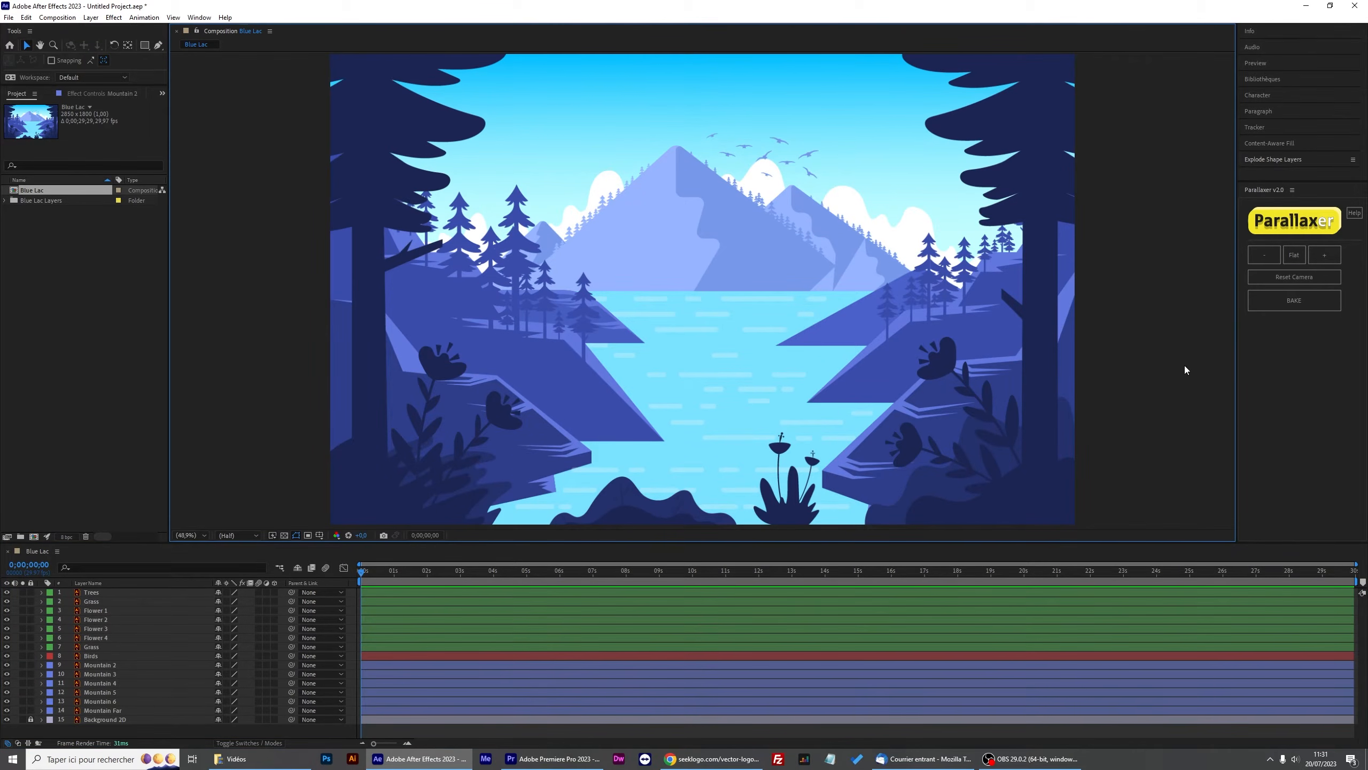
Activate Parallaxer on the Blue Lac composition as a large scene.
{"action": "left_click", "coordinate": [1289, 225]}
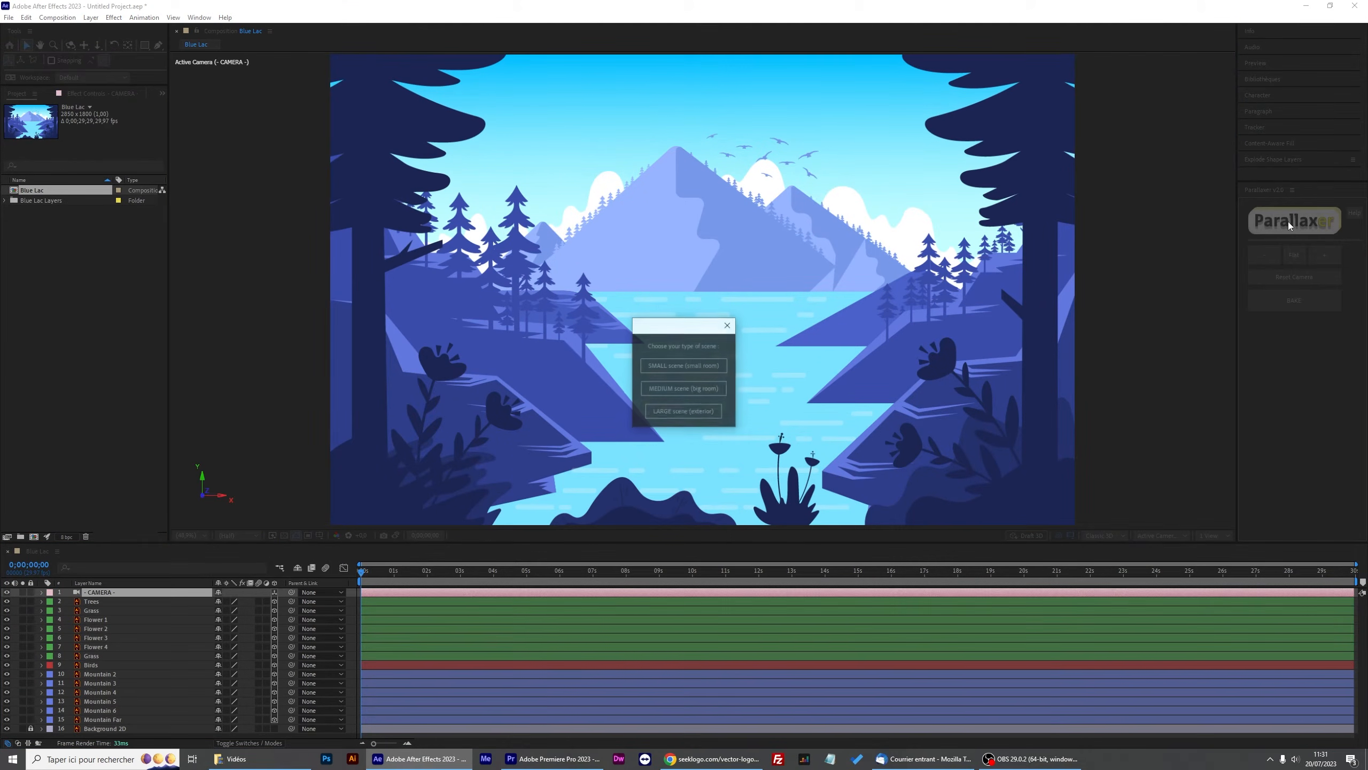
{"action": "left_click", "coordinate": [684, 412]}
{"action": "left_click", "coordinate": [754, 418]}
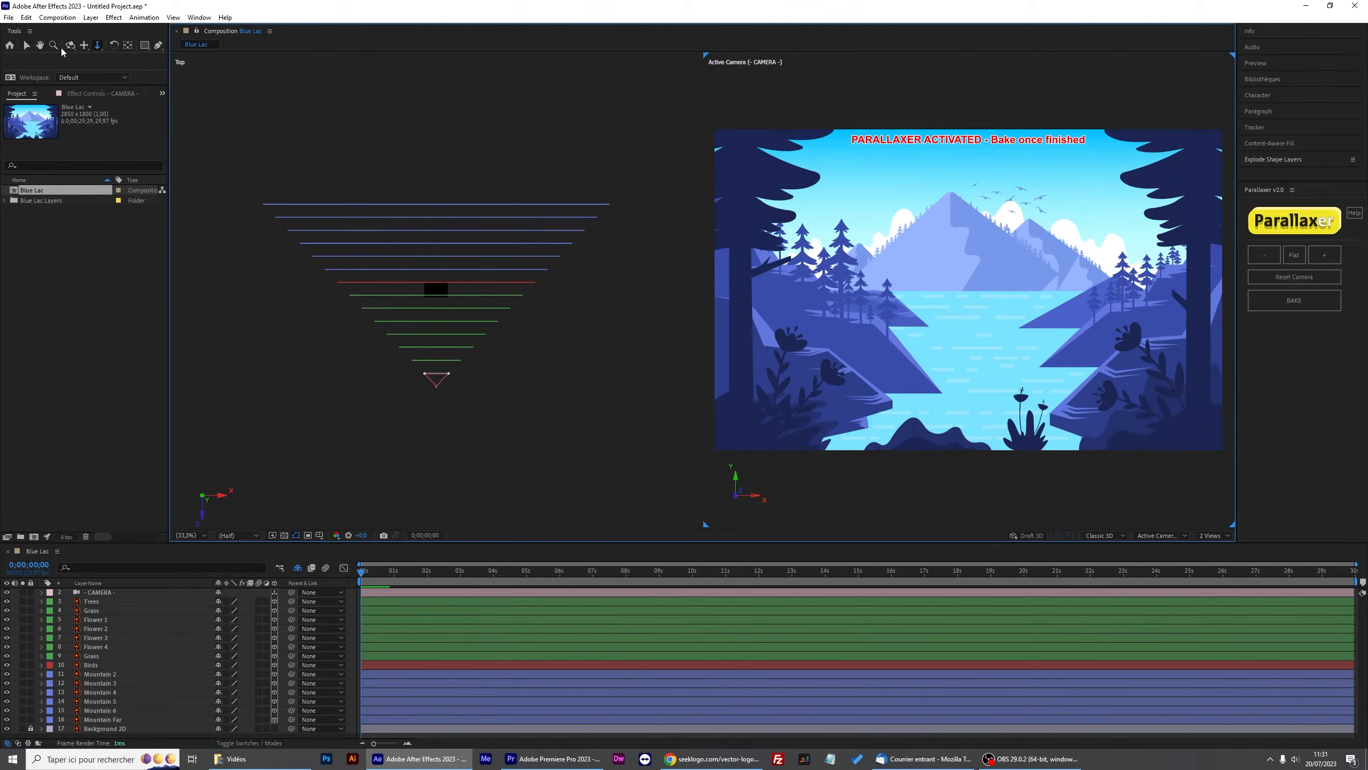
Select the Trees to Grass layers and compress their depth spacing six minus steps.
{"action": "left_click", "coordinate": [84, 45]}
{"action": "left_click_drag", "start_coordinate": [775, 206], "coordinate": [1006, 322]}
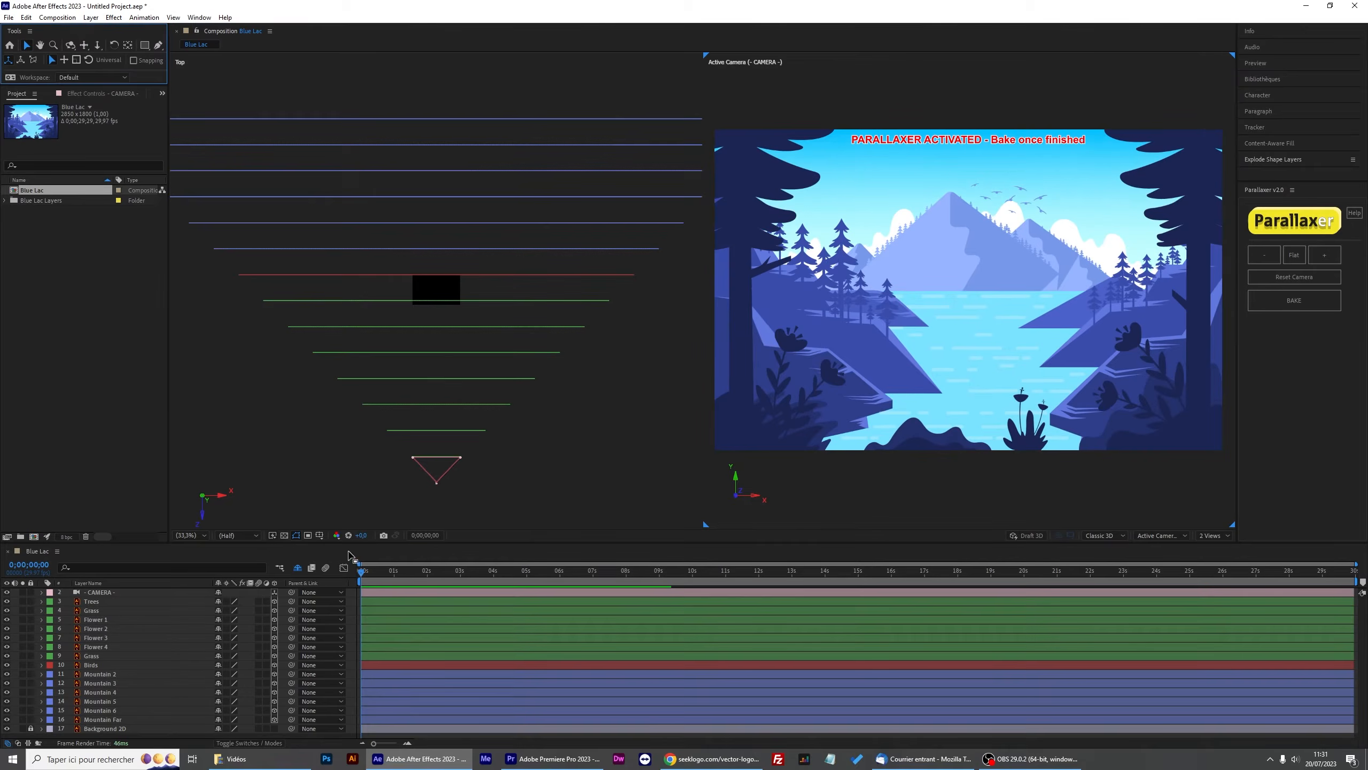
{"action": "left_click", "coordinate": [374, 603]}
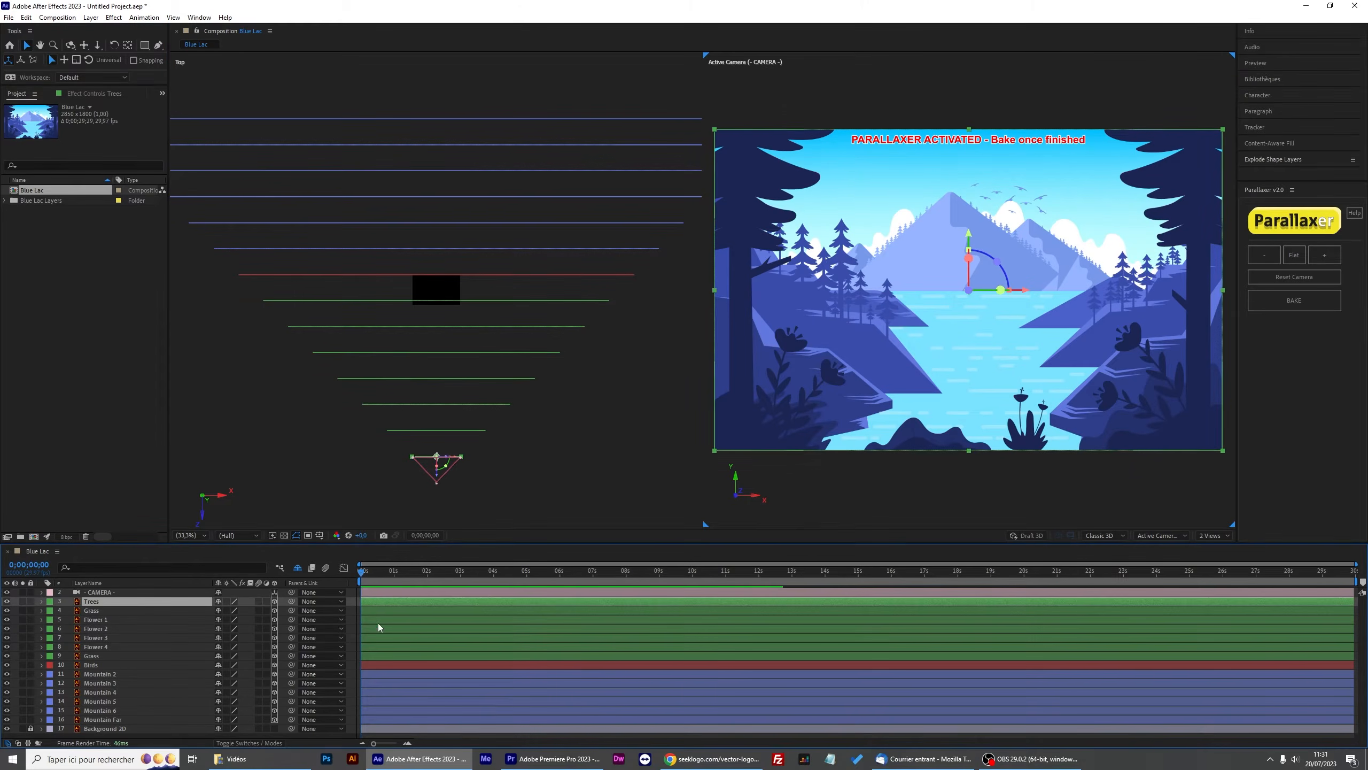
{"action": "left_click", "coordinate": [386, 658], "text": "shift"}
{"action": "left_click", "coordinate": [1264, 255]}
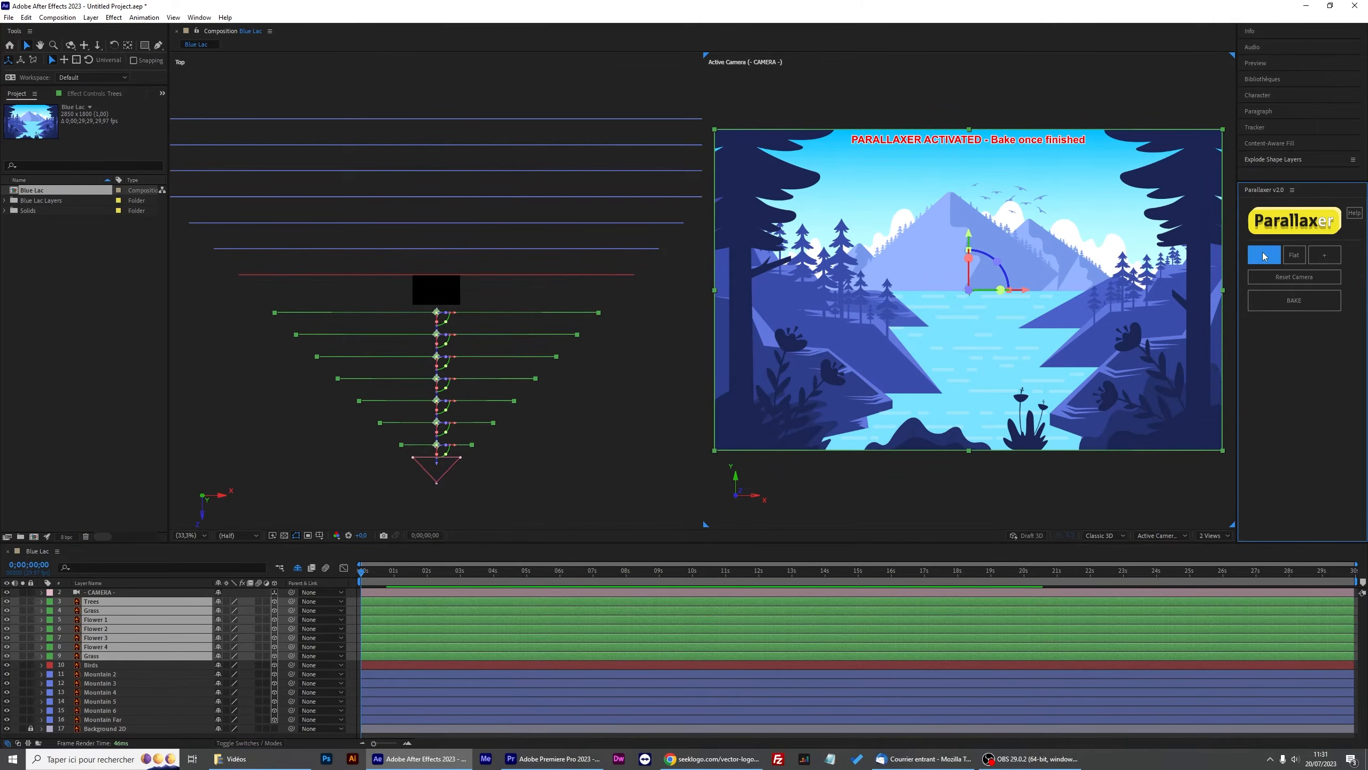
{"action": "left_click", "coordinate": [1264, 254]}
{"action": "left_click", "coordinate": [1264, 254]}
{"action": "left_click", "coordinate": [1264, 255]}
{"action": "left_click", "coordinate": [1264, 255]}
{"action": "left_click", "coordinate": [1264, 255]}
Move the selected foreground layers closer to the camera in the Top view.
{"action": "left_click_drag", "start_coordinate": [436, 426], "coordinate": [430, 475]}
{"action": "key", "text": "3"}
{"action": "left_click_drag", "start_coordinate": [989, 333], "coordinate": [880, 269]}
{"action": "left_click", "coordinate": [84, 46]}
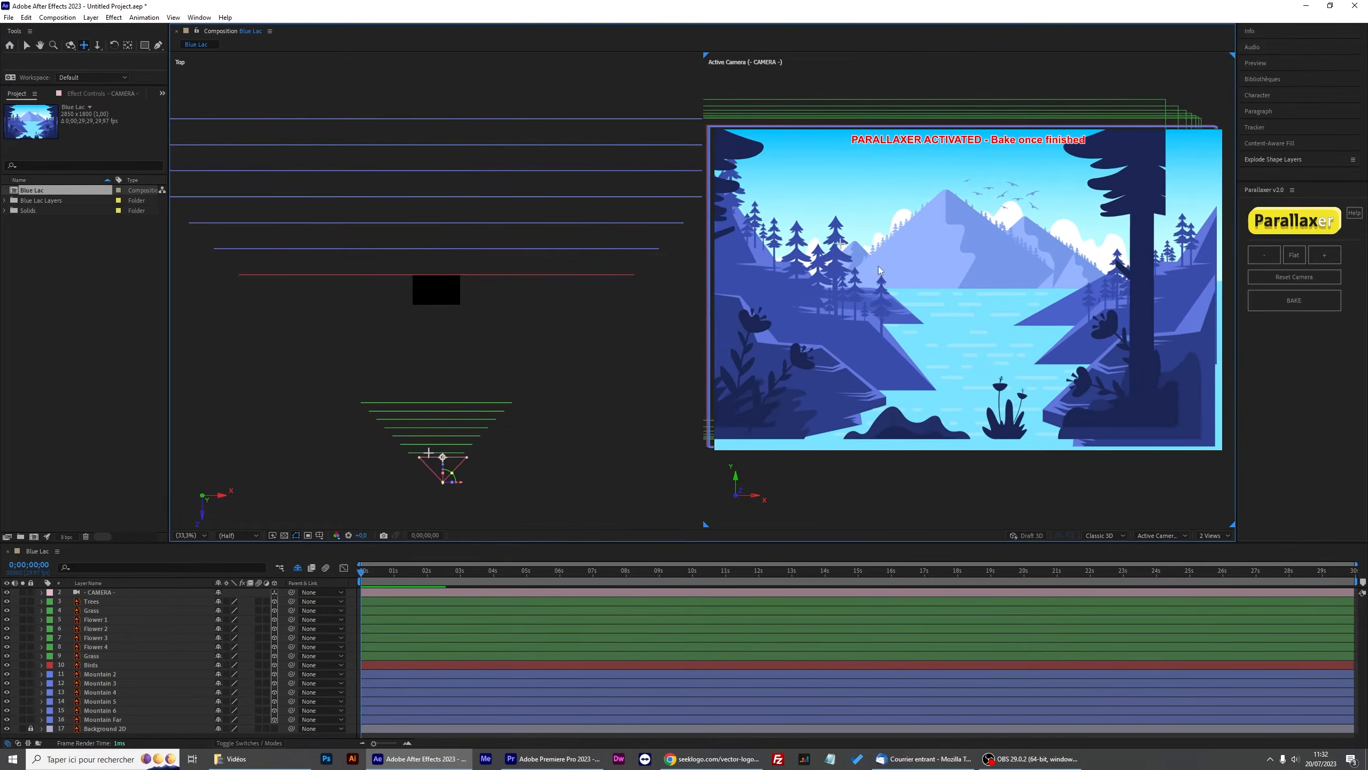
Reset the camera and move the Birds layer closer to the camera in the Top view.
{"action": "left_click", "coordinate": [1294, 277]}
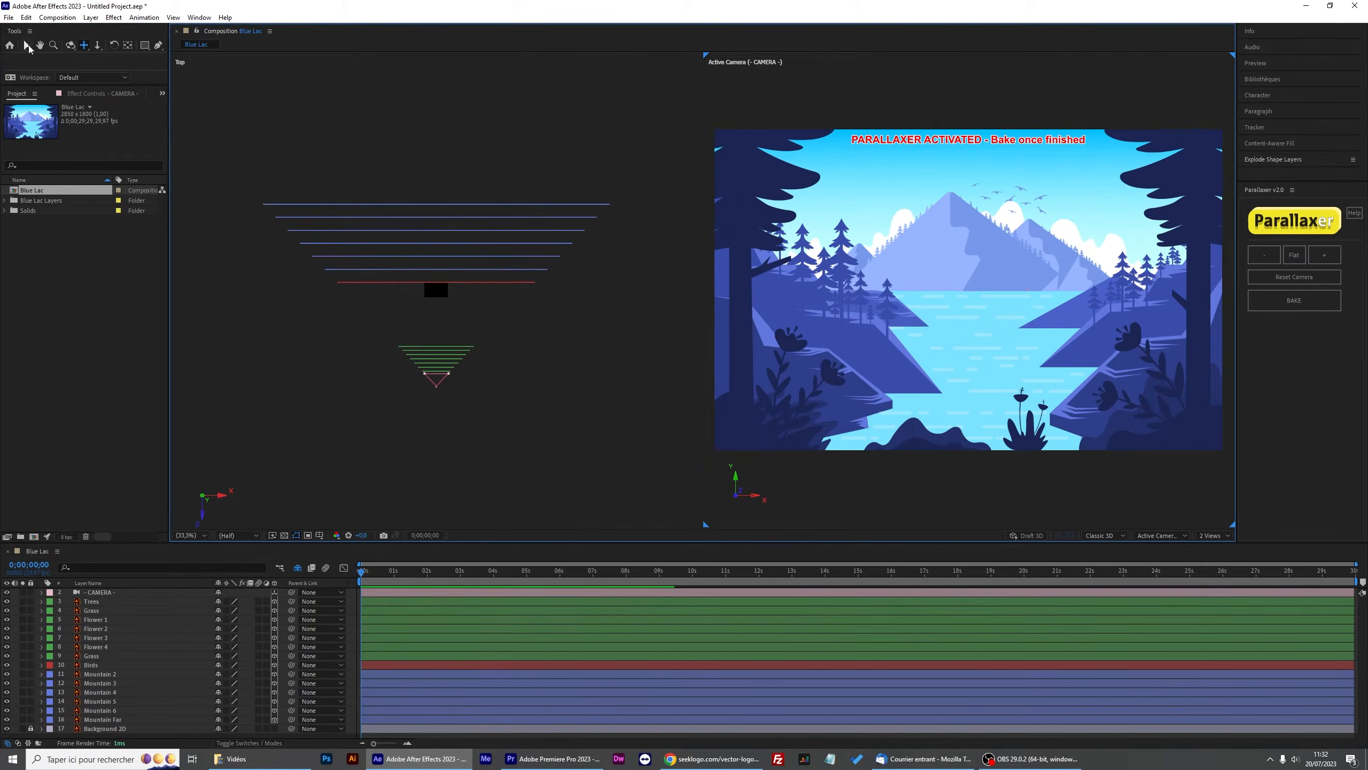
{"action": "left_click", "coordinate": [27, 46]}
{"action": "left_click_drag", "start_coordinate": [459, 281], "coordinate": [458, 327]}
Select the mountain layers, spread them one step apart and push them farther back.
{"action": "left_click_drag", "start_coordinate": [539, 186], "coordinate": [410, 291]}
{"action": "left_click", "coordinate": [1324, 256]}
{"action": "left_click_drag", "start_coordinate": [436, 237], "coordinate": [436, 222]}
{"action": "left_click", "coordinate": [1019, 515]}
{"action": "left_click_drag", "start_coordinate": [436, 145], "coordinate": [436, 84]}
Test a camera move in the camera view and reset the camera.
{"action": "left_click", "coordinate": [98, 45]}
{"action": "left_click_drag", "start_coordinate": [959, 324], "coordinate": [959, 262]}
{"action": "left_click", "coordinate": [1294, 277]}
Nudge the Birds layer slightly farther back and test the camera move again.
{"action": "left_click", "coordinate": [26, 45]}
{"action": "left_click_drag", "start_coordinate": [464, 327], "coordinate": [465, 305]}
{"action": "left_click", "coordinate": [97, 46]}
{"action": "left_click_drag", "start_coordinate": [1008, 304], "coordinate": [1003, 259]}
{"action": "left_click", "coordinate": [1294, 276]}
Preview a camera pan and bake the Blue Lac parallax.
{"action": "left_click", "coordinate": [83, 45]}
{"action": "left_click_drag", "start_coordinate": [920, 268], "coordinate": [1038, 254]}
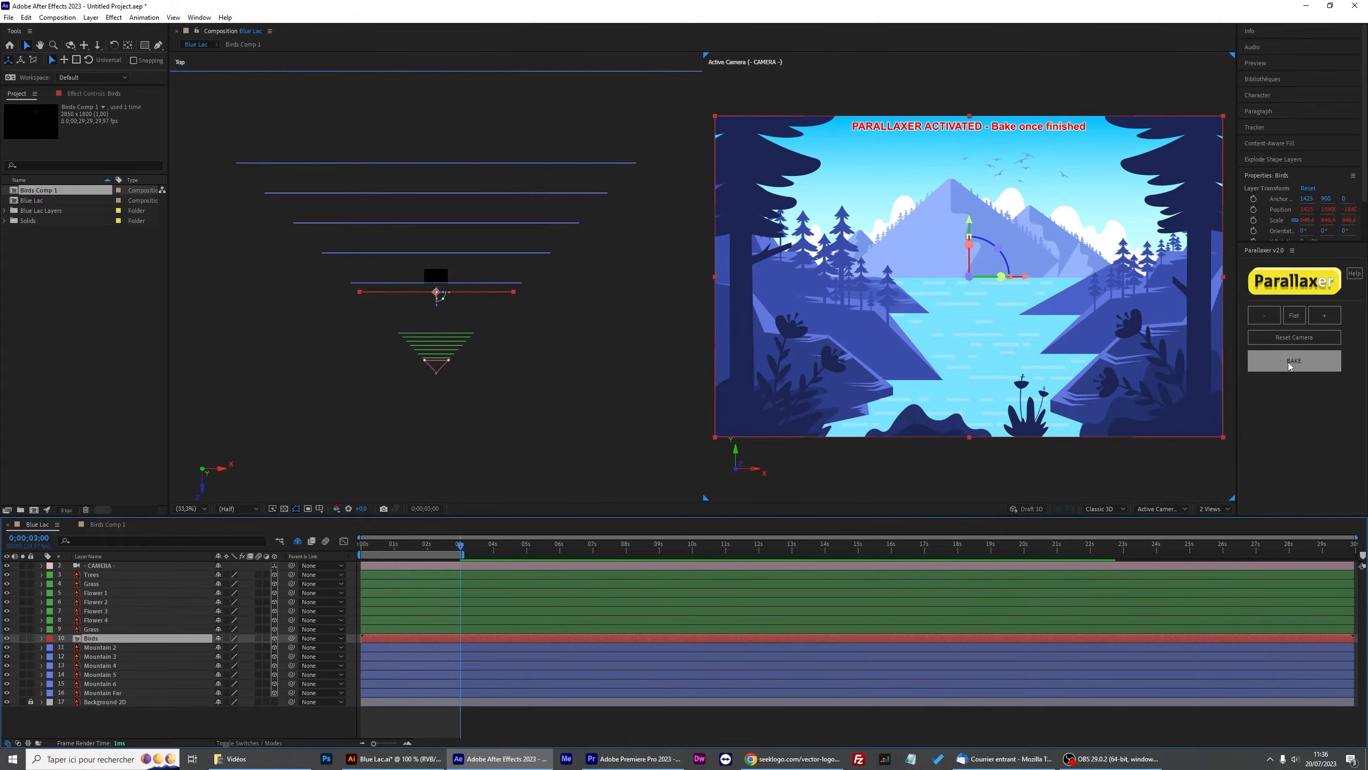
{"action": "left_click", "coordinate": [1287, 361]}
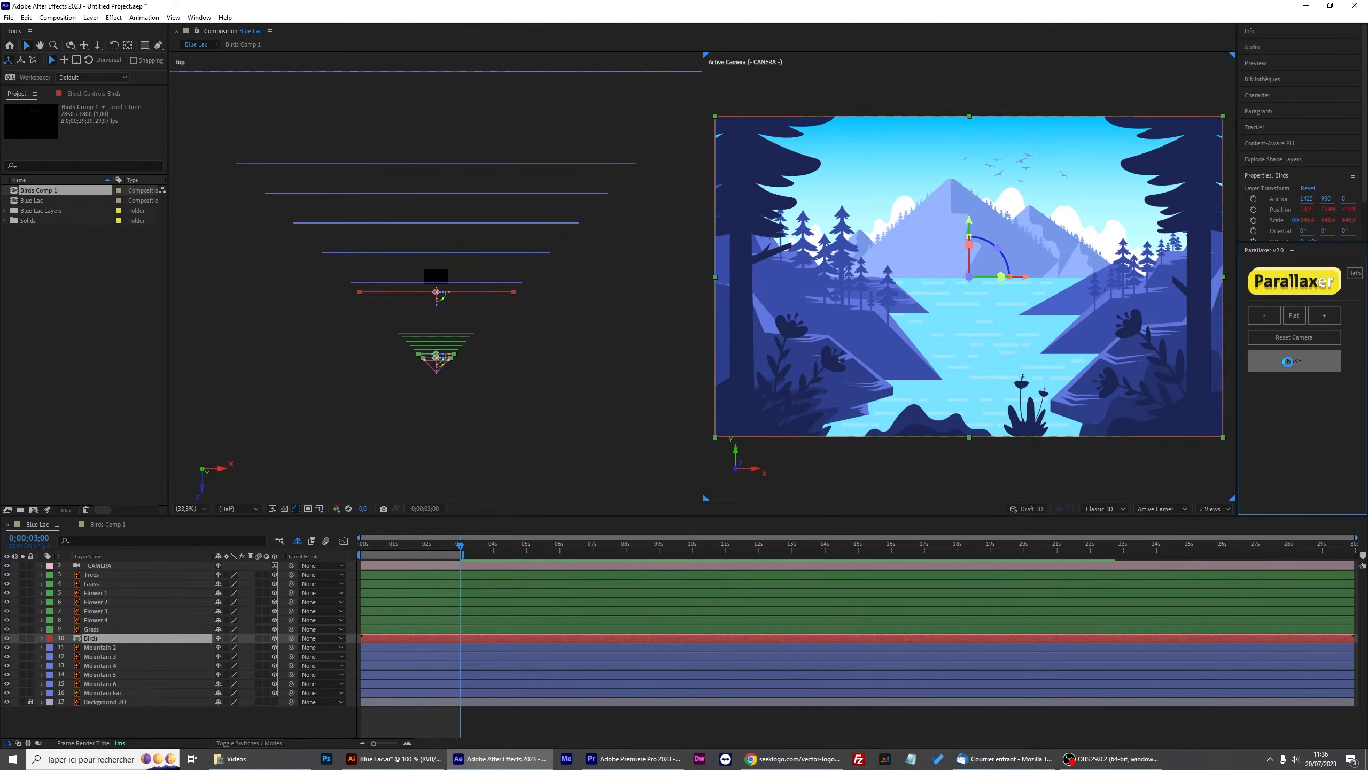
{"action": "left_click", "coordinate": [725, 421]}
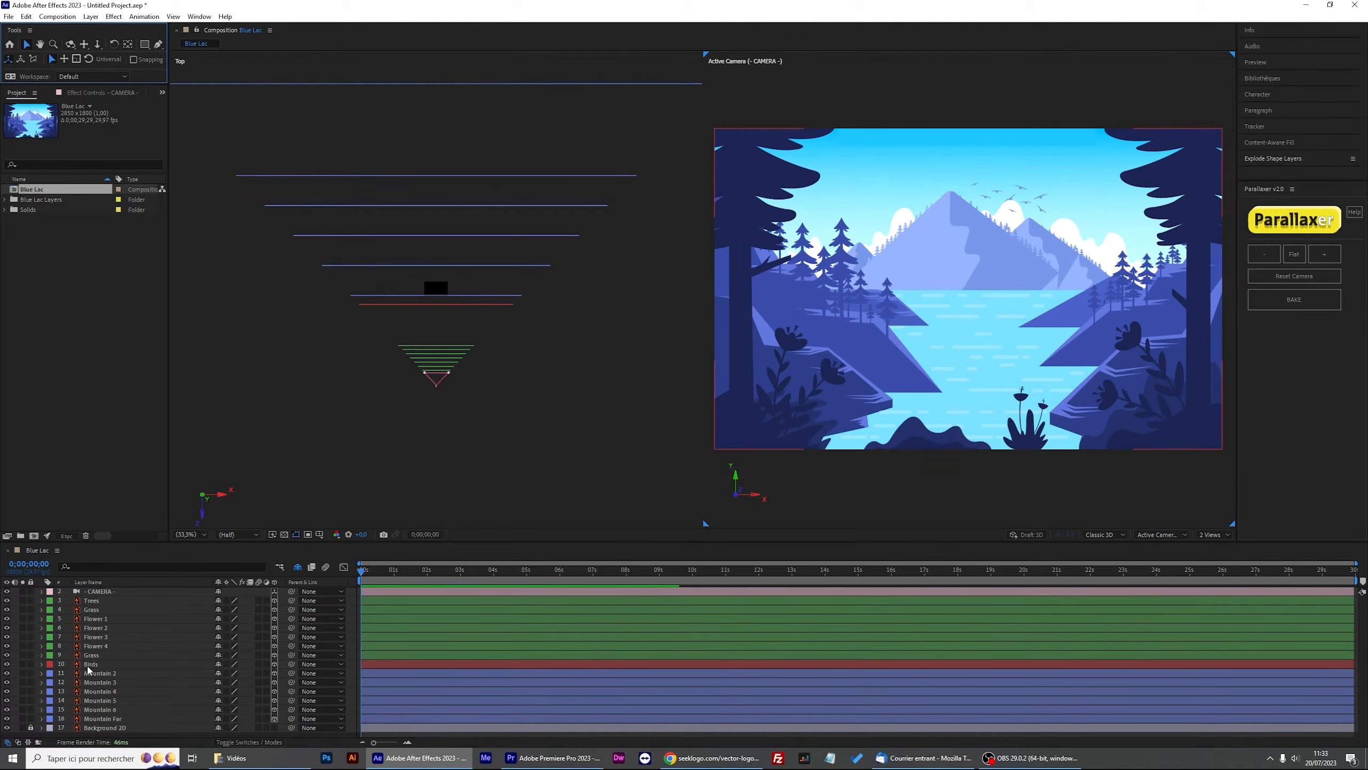
Pre-compose the Birds layer with default settings.
{"action": "left_click", "coordinate": [91, 664]}
{"action": "right_click", "coordinate": [112, 665]}
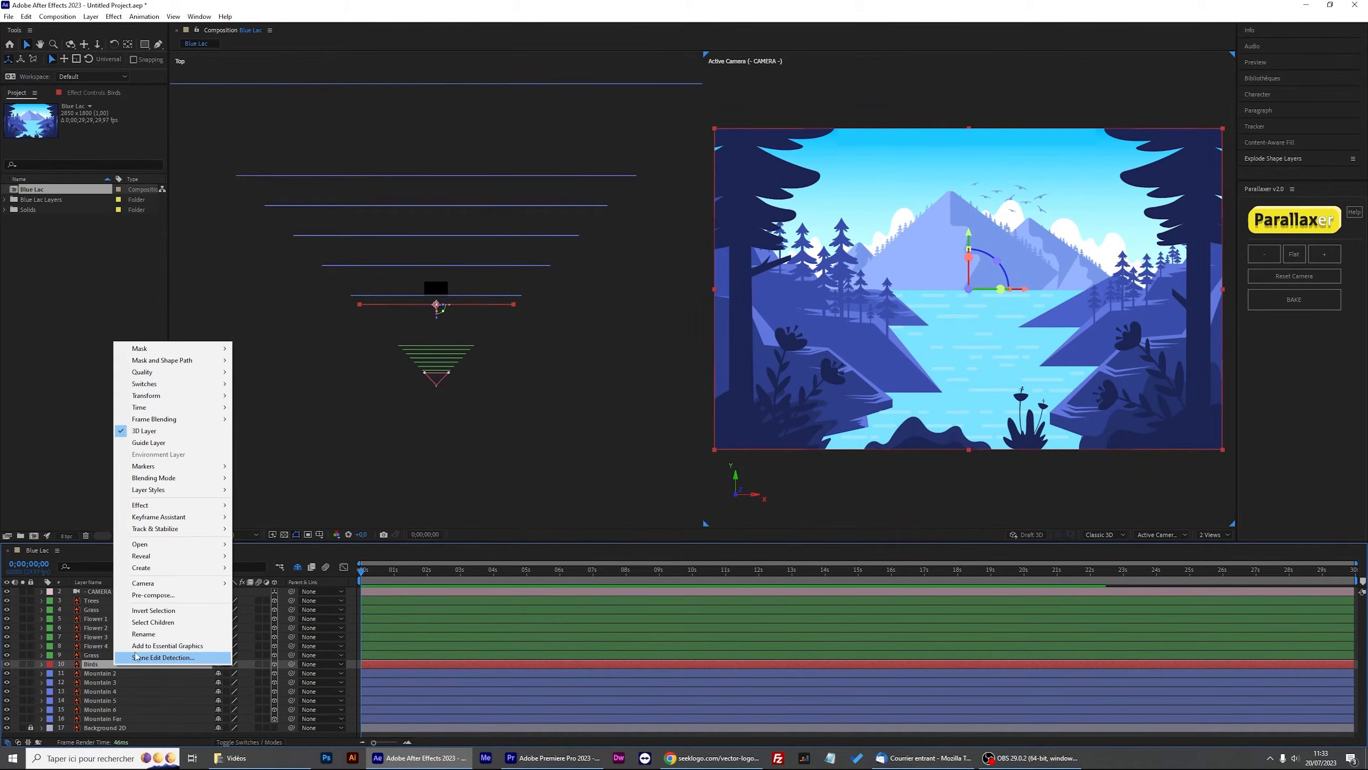
{"action": "left_click", "coordinate": [170, 595]}
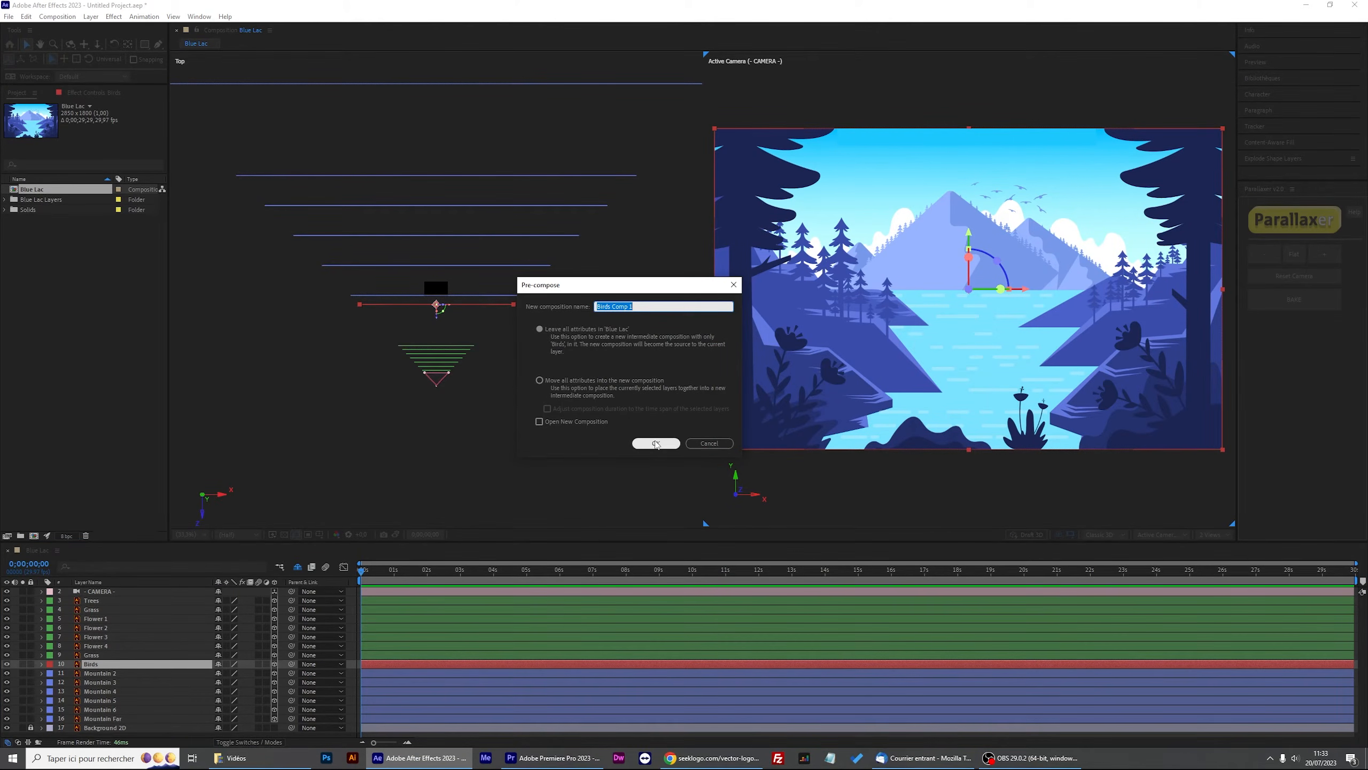
{"action": "left_click", "coordinate": [657, 443]}
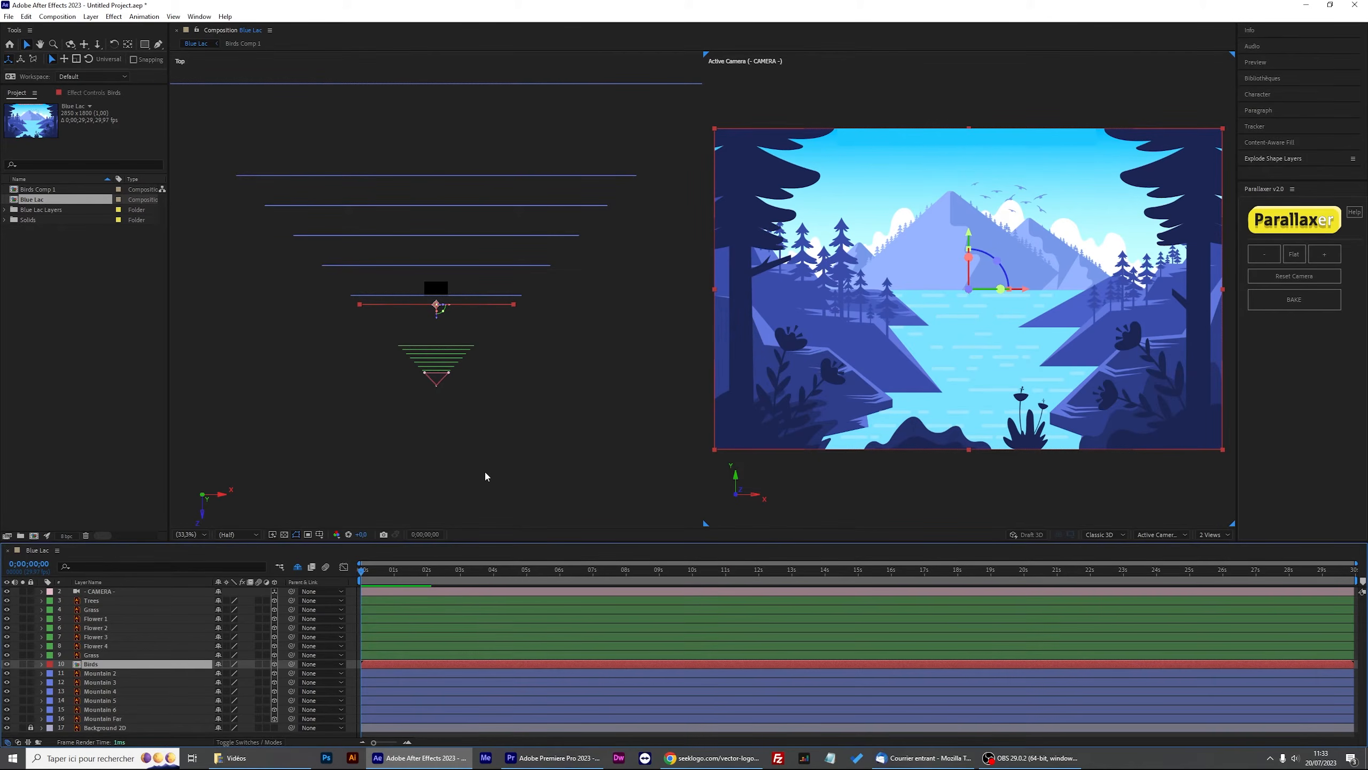
Open the Birds precomposition to view its bird artwork.
{"action": "double_click", "coordinate": [122, 664]}
{"action": "left_click", "coordinate": [774, 174]}
{"action": "key", "text": "slash"}
{"action": "left_click_drag", "start_coordinate": [766, 194], "coordinate": [691, 327]}
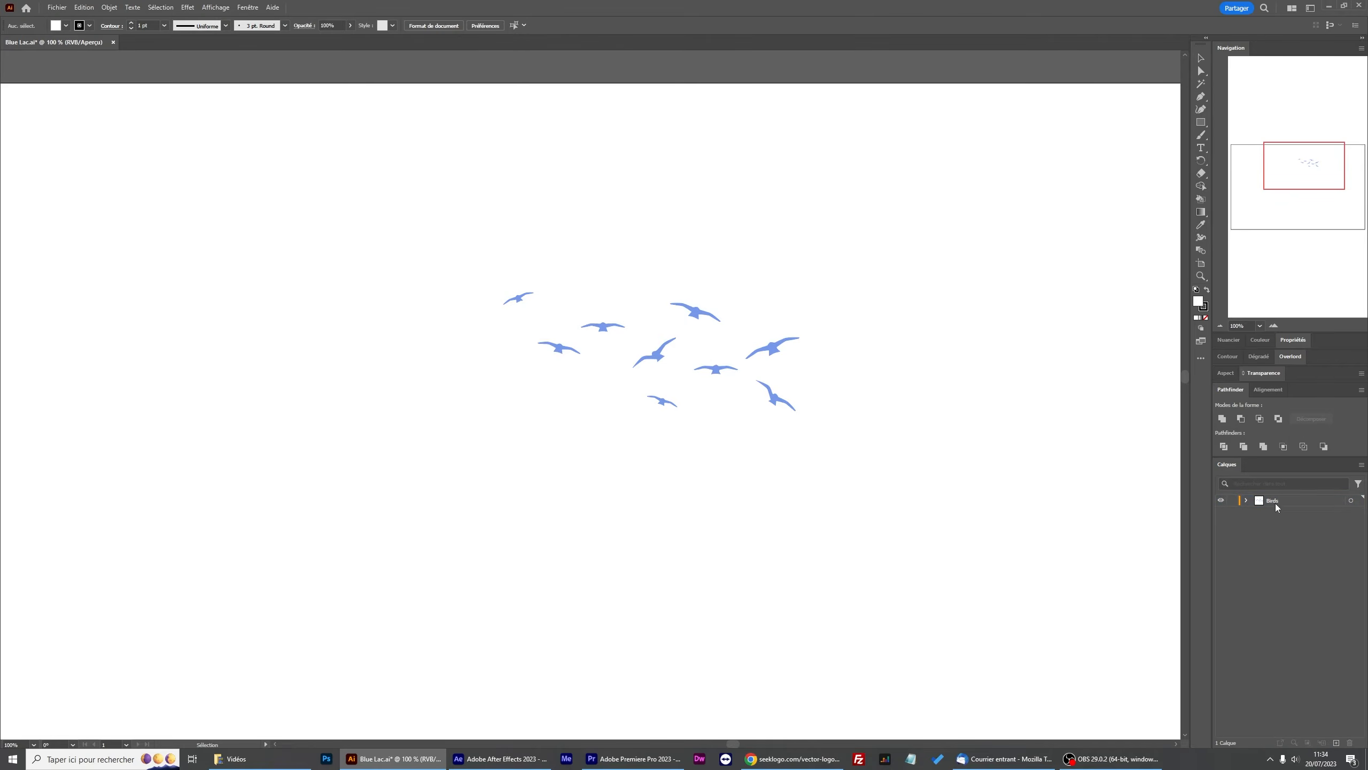
In Illustrator, cut and paste each bird onto its own new layer.
{"action": "key", "text": "a"}
{"action": "left_click", "coordinate": [695, 312]}
{"action": "key", "text": "ctrl+x"}
{"action": "left_click", "coordinate": [1336, 743]}
{"action": "key", "text": "ctrl+f"}
{"action": "left_click", "coordinate": [1272, 511]}
{"action": "left_click", "coordinate": [603, 326]}
{"action": "key", "text": "ctrl+x"}
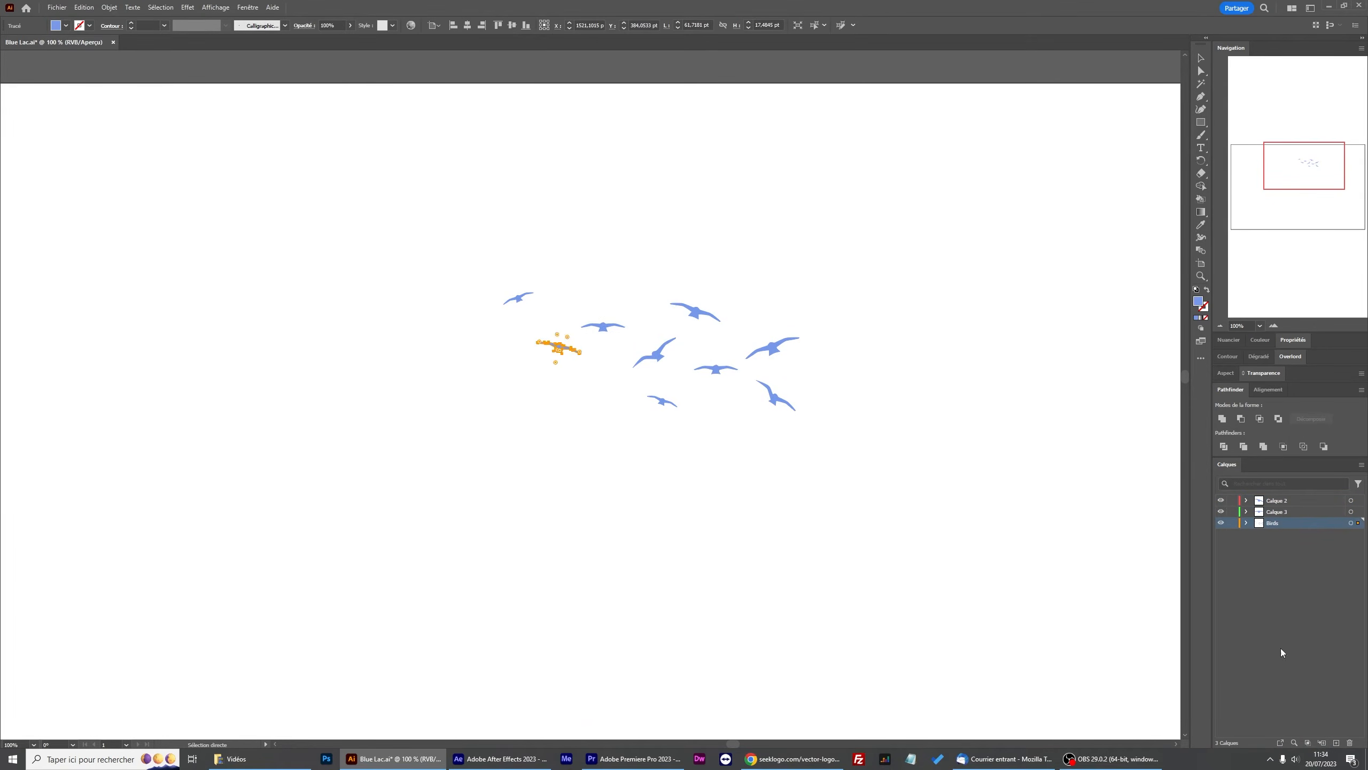
{"action": "left_click", "coordinate": [1337, 743]}
{"action": "key", "text": "ctrl+f"}
{"action": "left_click", "coordinate": [662, 401]}
{"action": "key", "text": "ctrl+x"}
{"action": "left_click", "coordinate": [1336, 743]}
{"action": "key", "text": "ctrl+f"}
{"action": "left_click", "coordinate": [716, 370]}
{"action": "key", "text": "ctrl+x"}
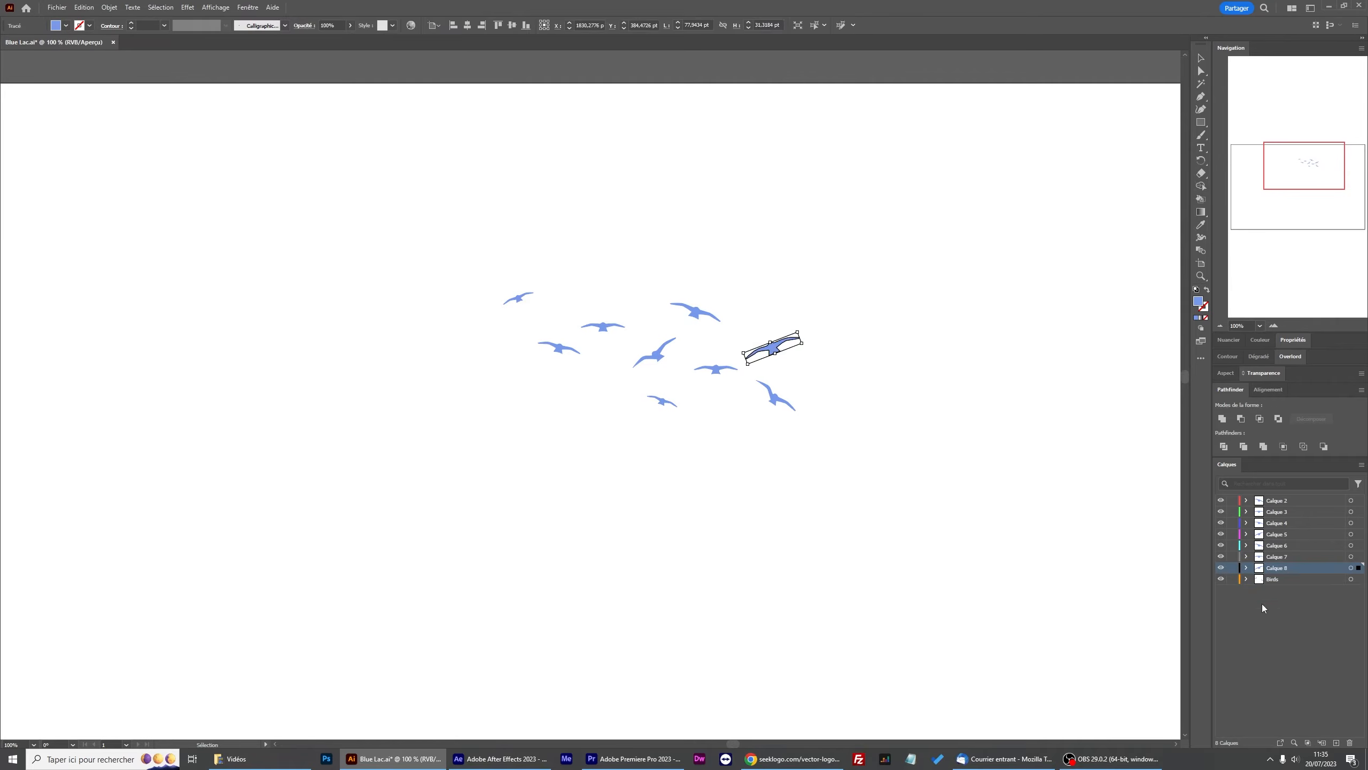
Convert the Birds artwork to shape layers and explode it into separate bird groups with Explode Shape Layers.
{"action": "left_click", "coordinate": [987, 601]}
{"action": "left_click_drag", "start_coordinate": [781, 506], "coordinate": [669, 582]}
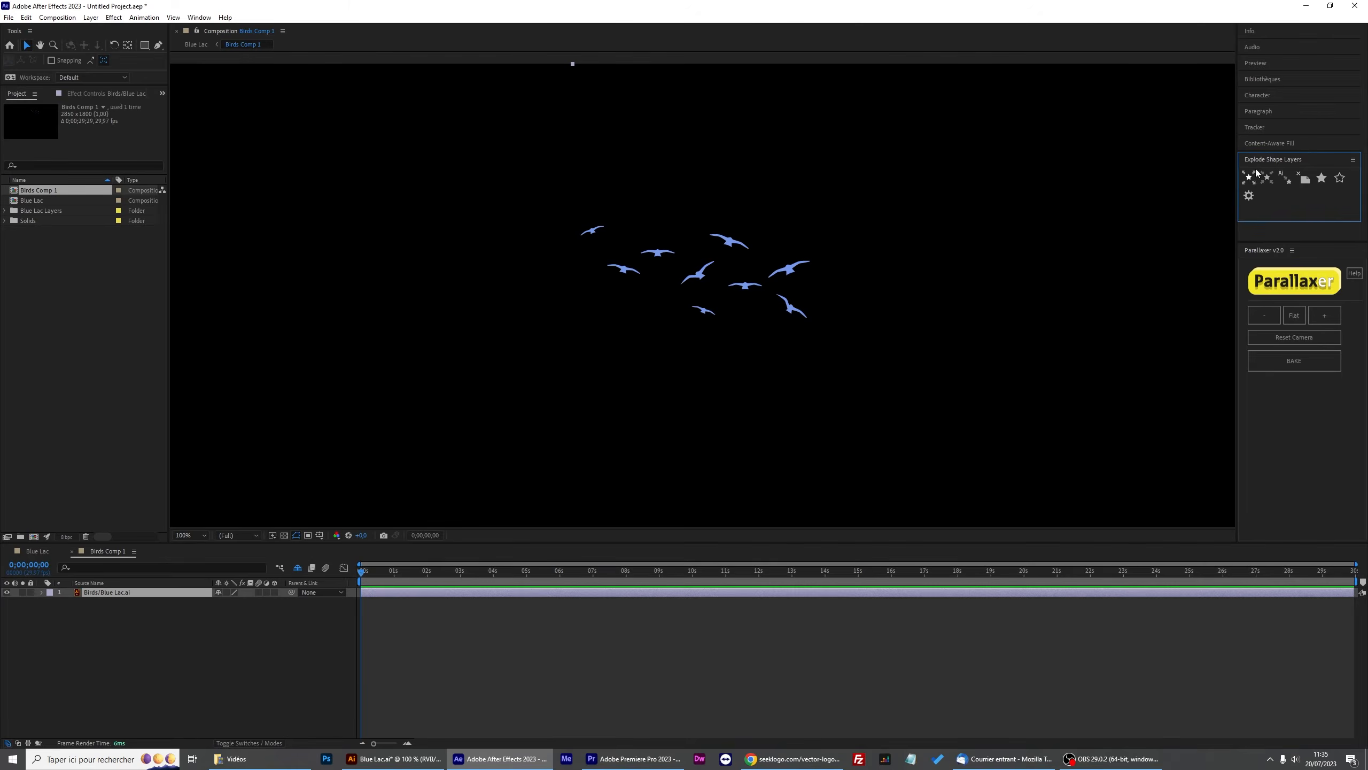
{"action": "left_click", "coordinate": [1289, 183]}
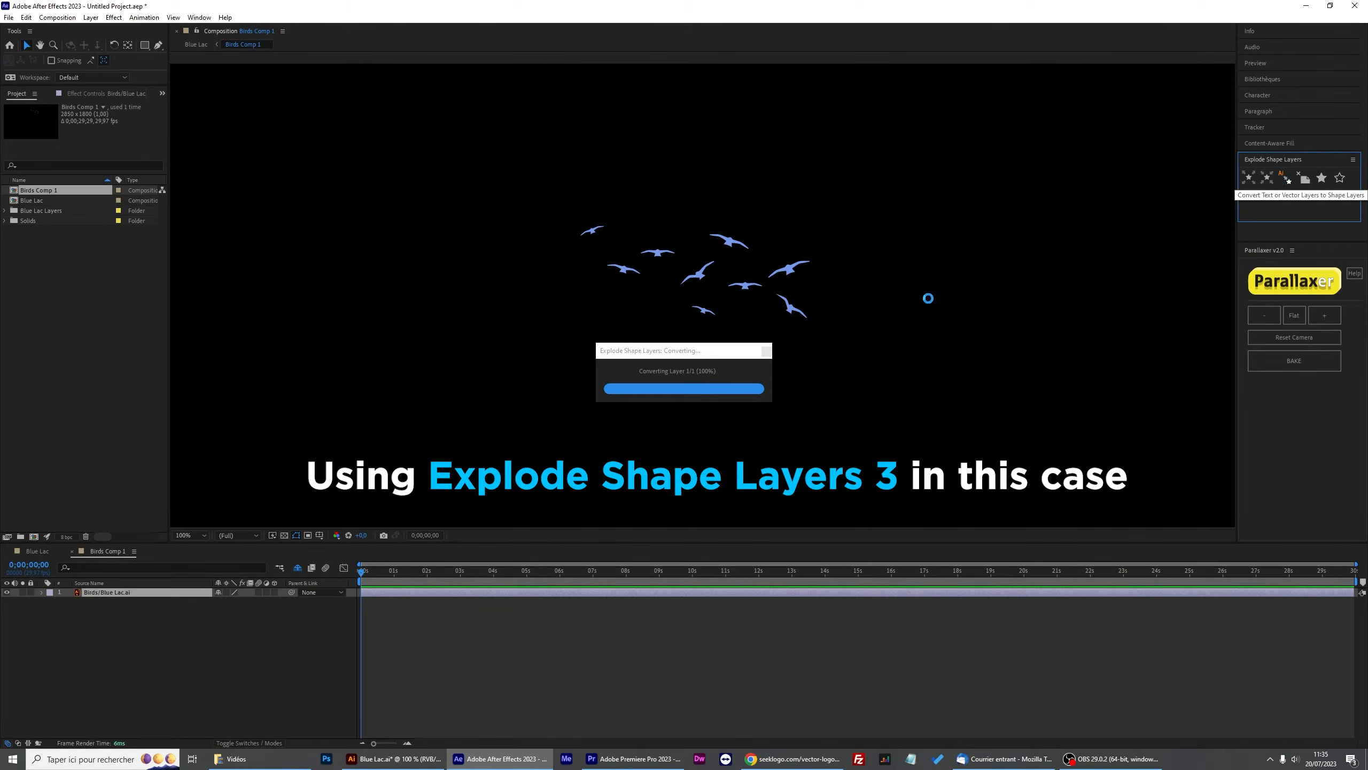
{"action": "left_click", "coordinate": [135, 593]}
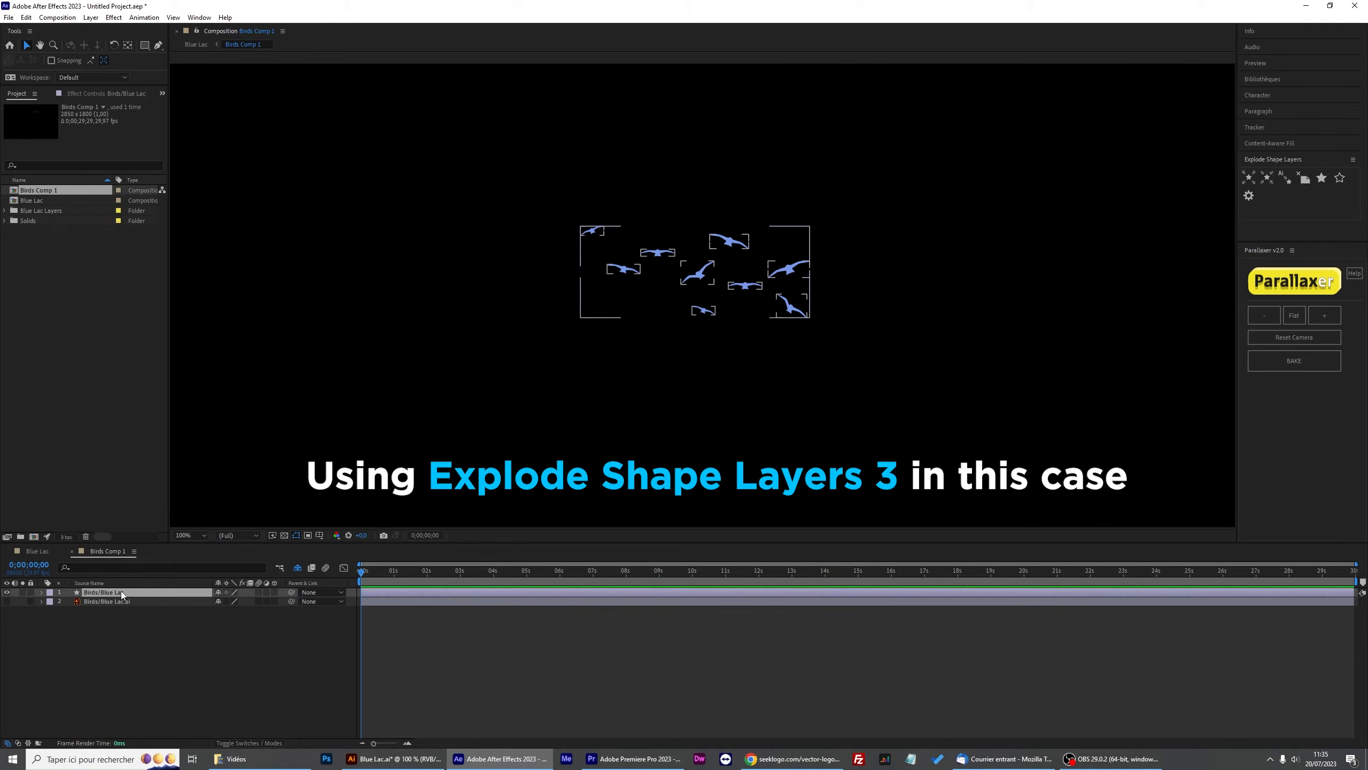
{"action": "left_click", "coordinate": [1249, 178]}
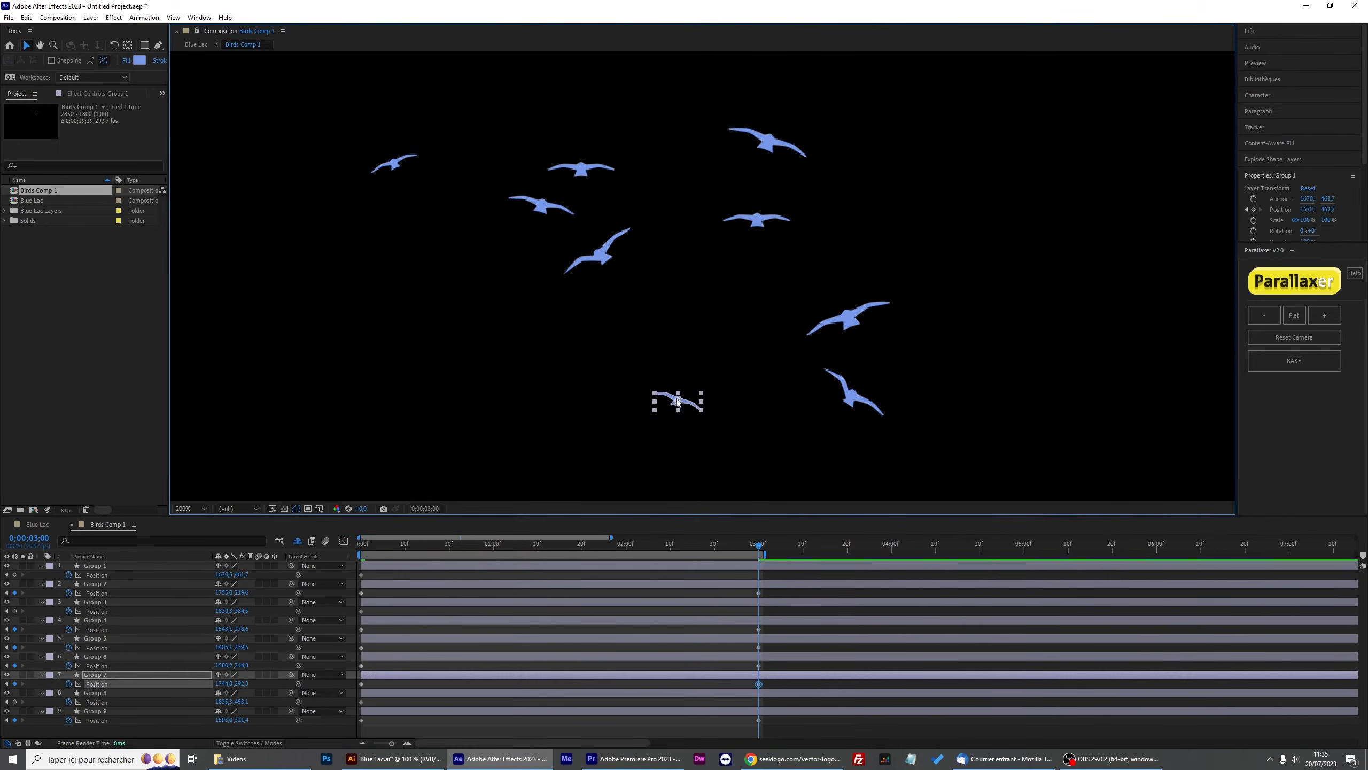
Reposition the birds in the precomposition and preview playback.
{"action": "left_click_drag", "start_coordinate": [845, 315], "coordinate": [734, 174]}
{"action": "left_click_drag", "start_coordinate": [848, 397], "coordinate": [979, 261]}
{"action": "key", "text": "space"}
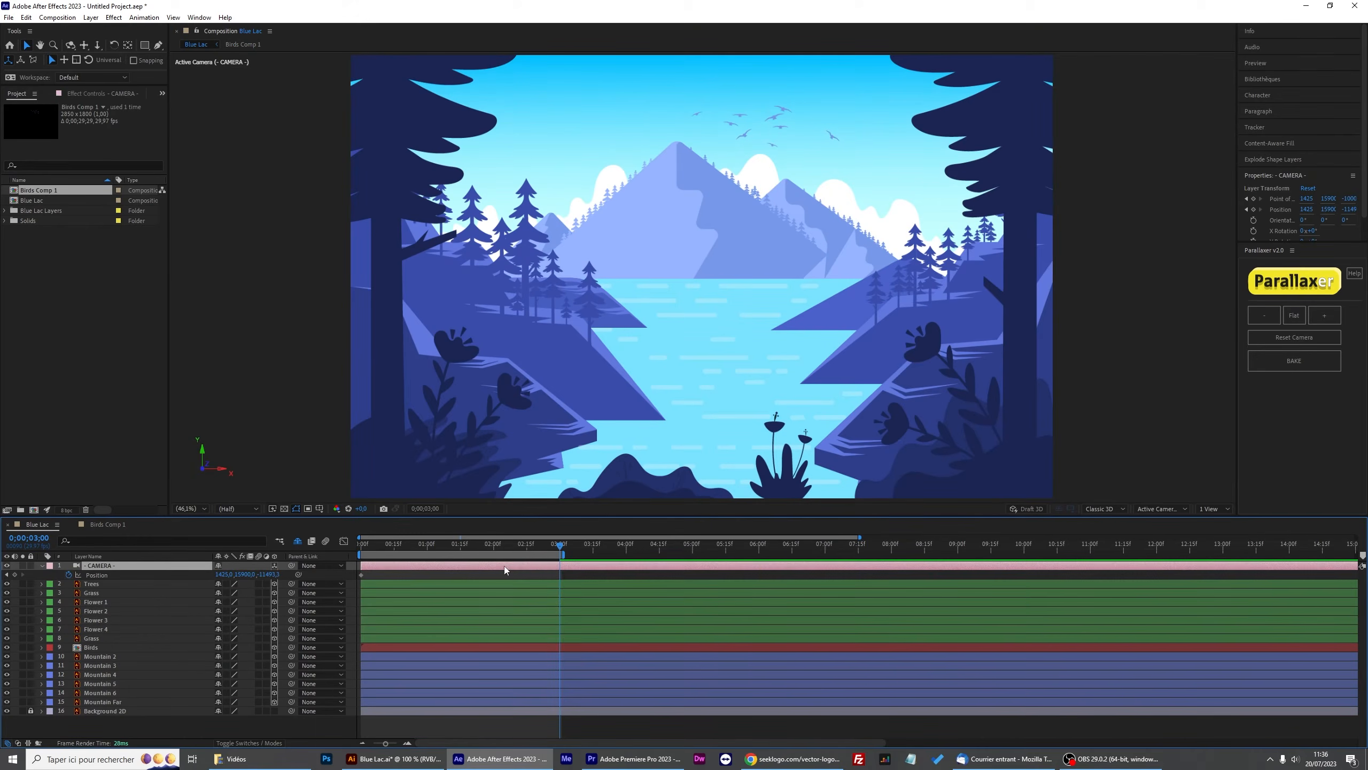
Adjust the camera view in the Blue Lac composition and play back the scene.
{"action": "left_click", "coordinate": [98, 46]}
{"action": "left_click_drag", "start_coordinate": [697, 290], "coordinate": [692, 185]}
{"action": "key", "text": "space"}
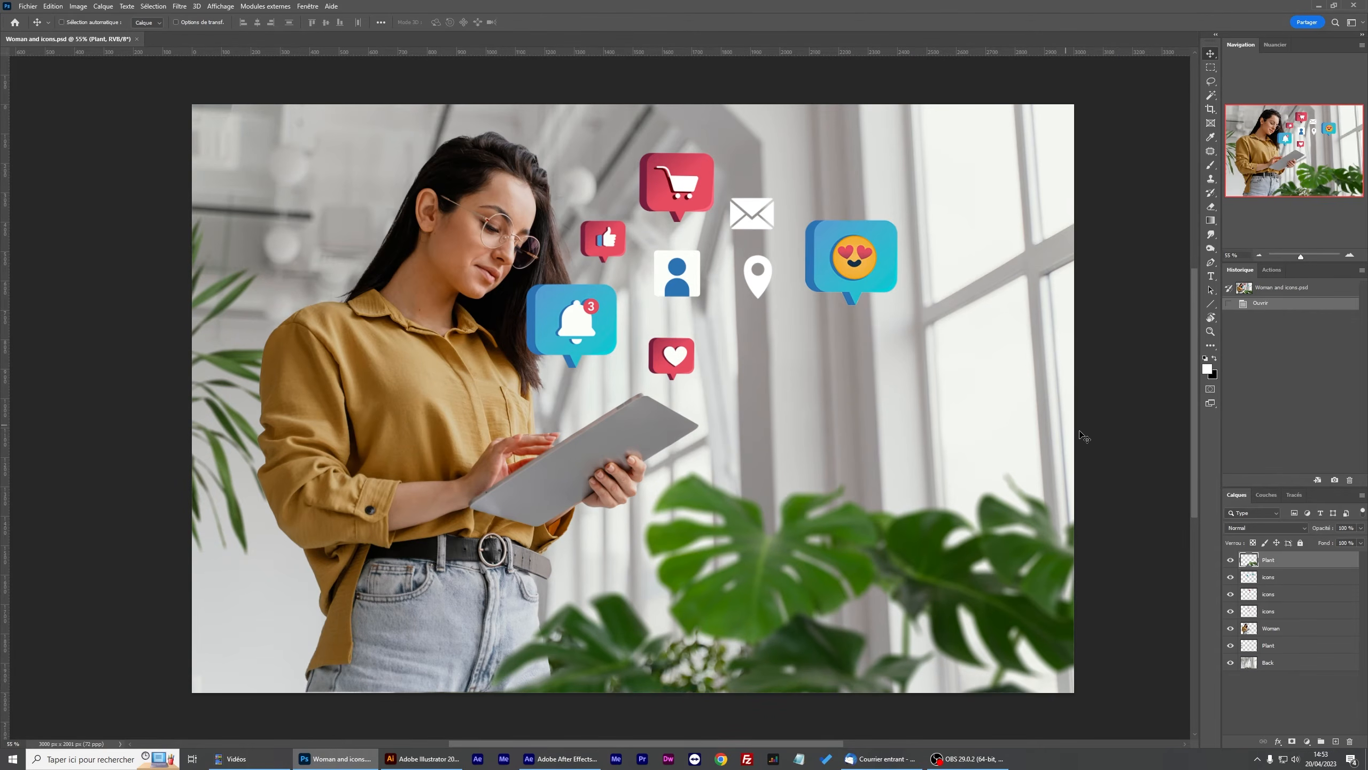
In Photoshop, hide the icon, woman and plant layers to reveal the background image.
{"action": "left_click", "coordinate": [1231, 576]}
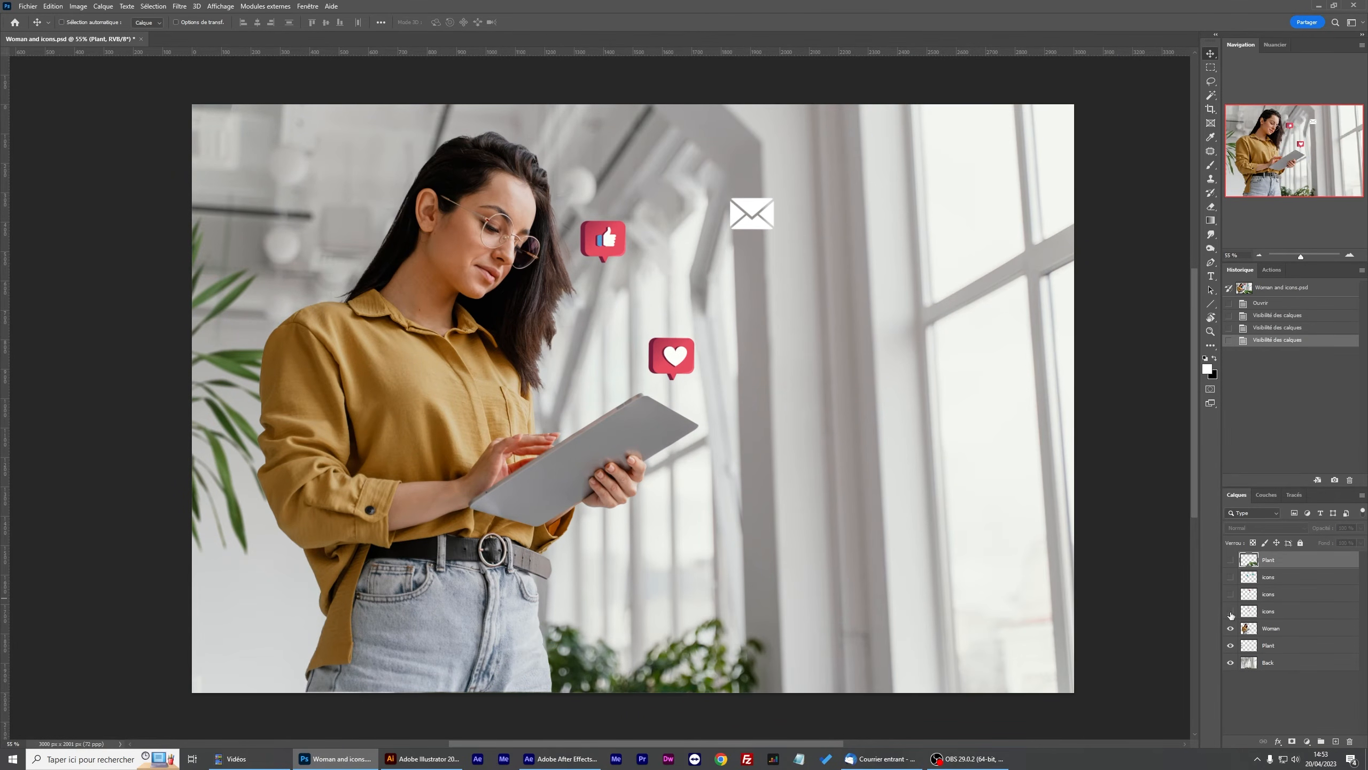
{"action": "left_click", "coordinate": [1231, 649]}
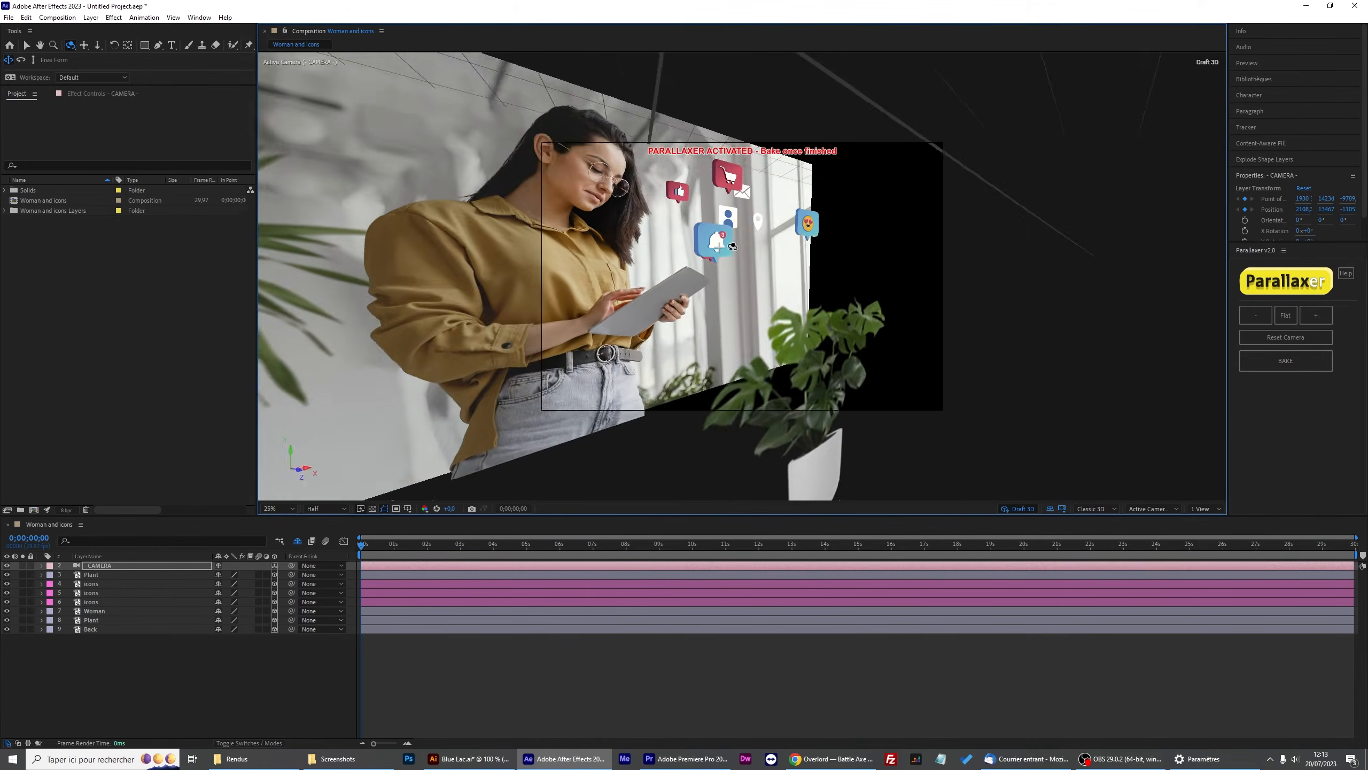
{"action": "left_click_drag", "start_coordinate": [733, 246], "coordinate": [660, 308]}
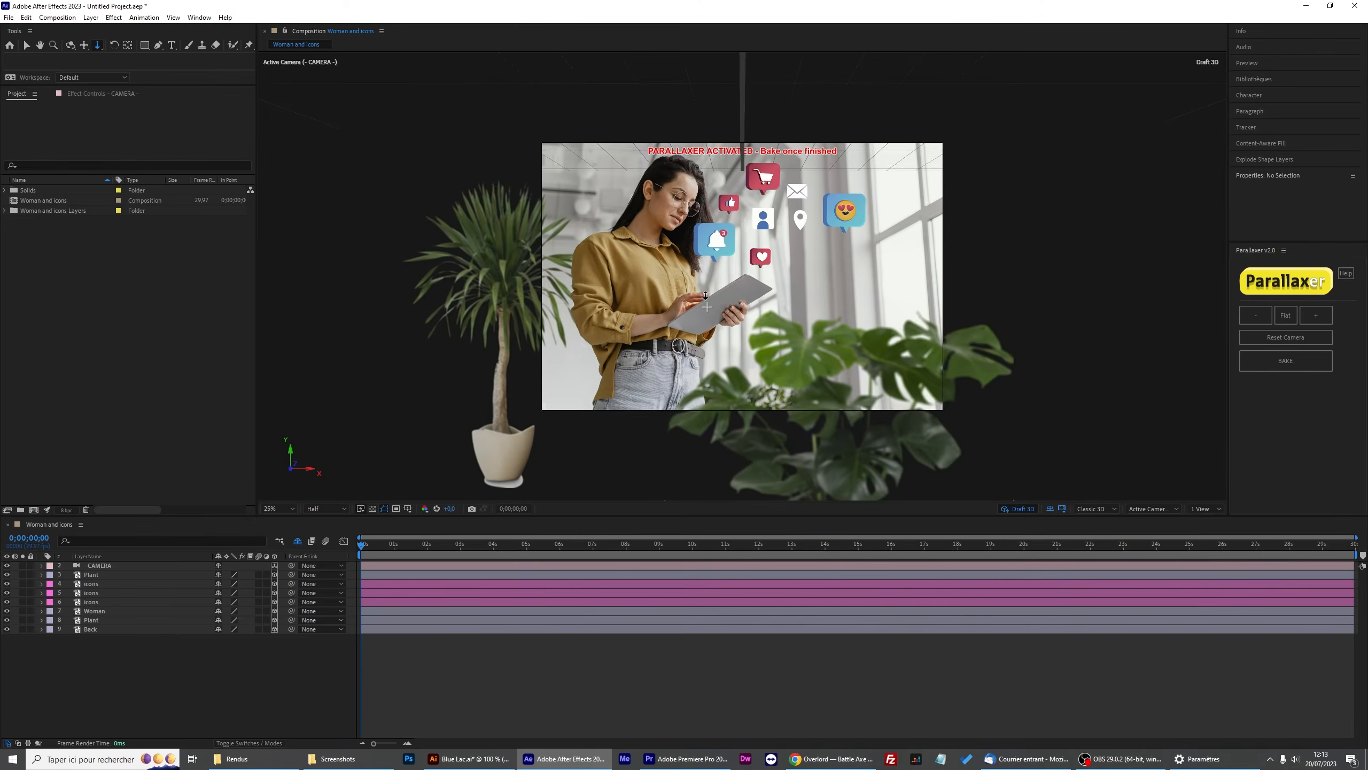
{"action": "left_click_drag", "start_coordinate": [706, 307], "coordinate": [667, 102]}
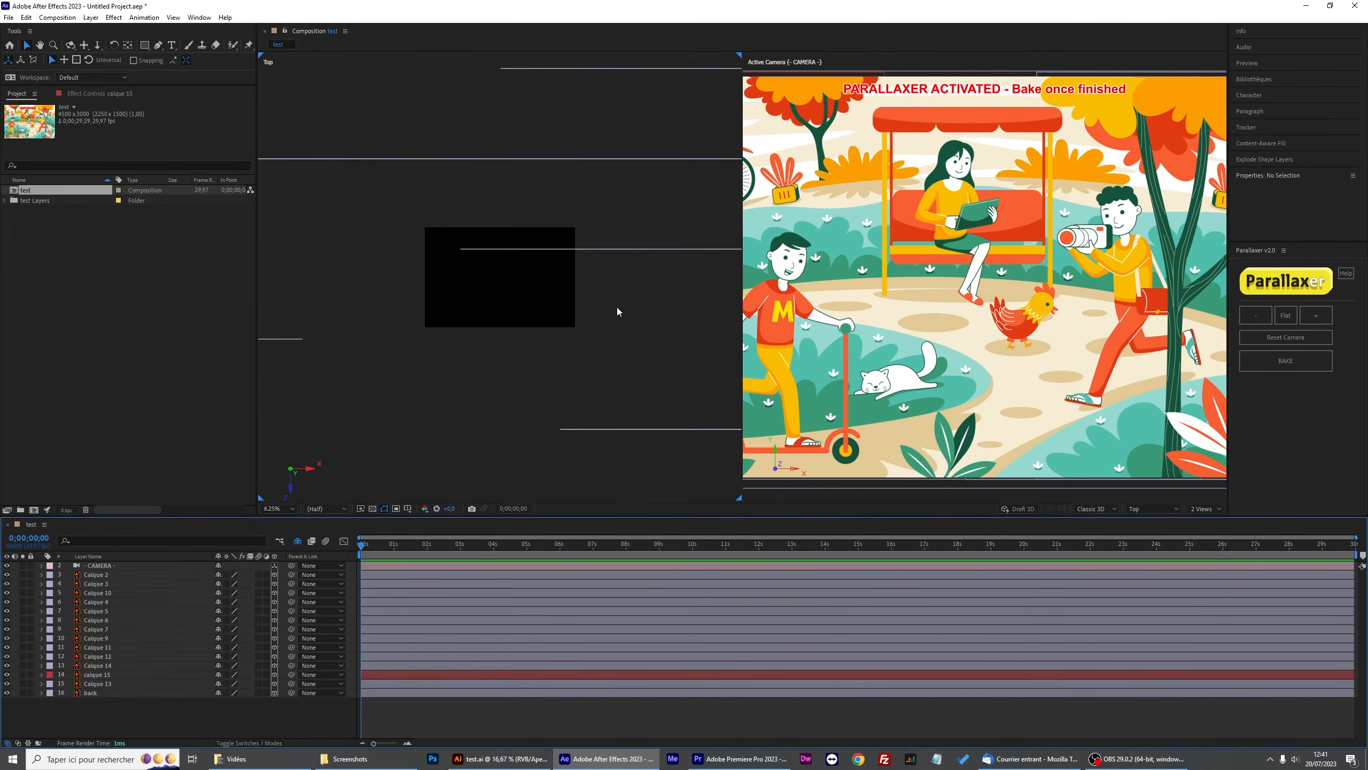
{"action": "scroll", "coordinate": [541, 225], "scroll_direction": "down", "scroll_amount": 2}
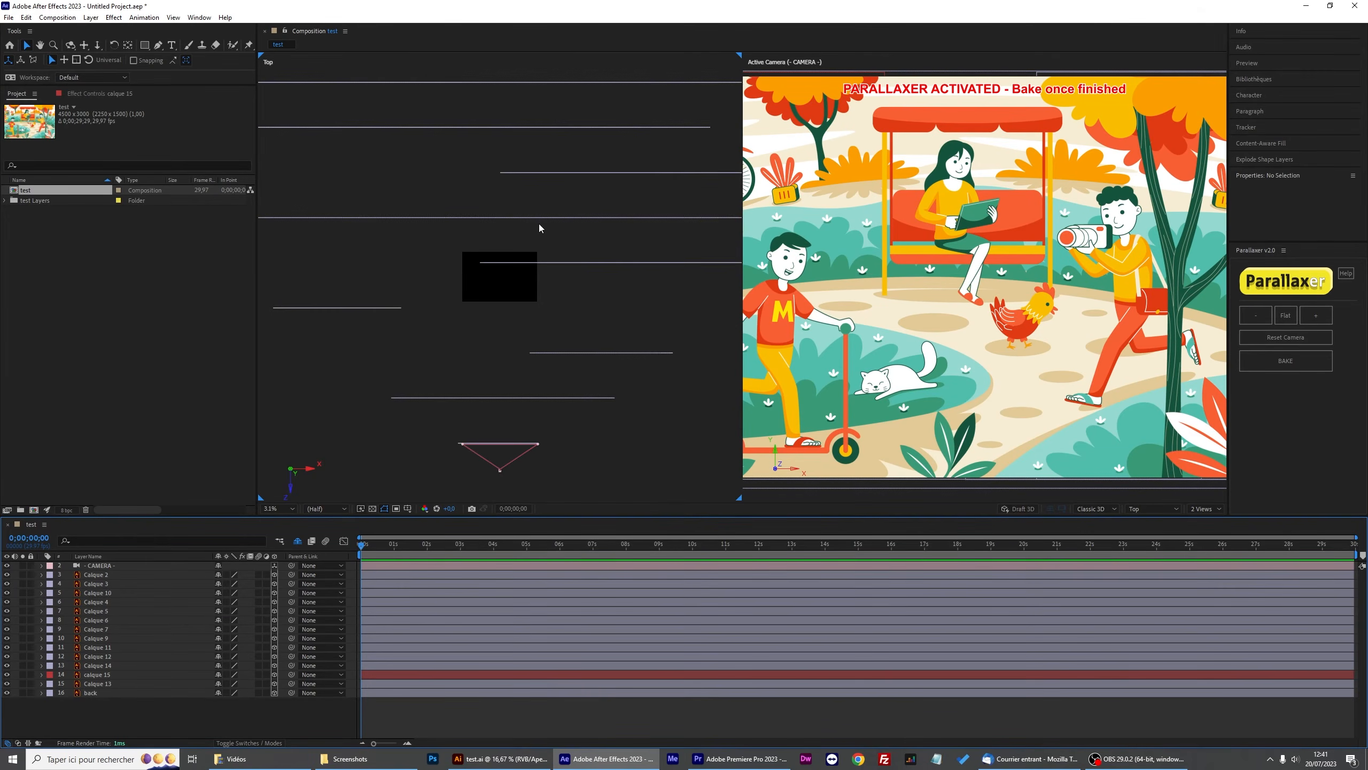
{"action": "left_click", "coordinate": [333, 112]}
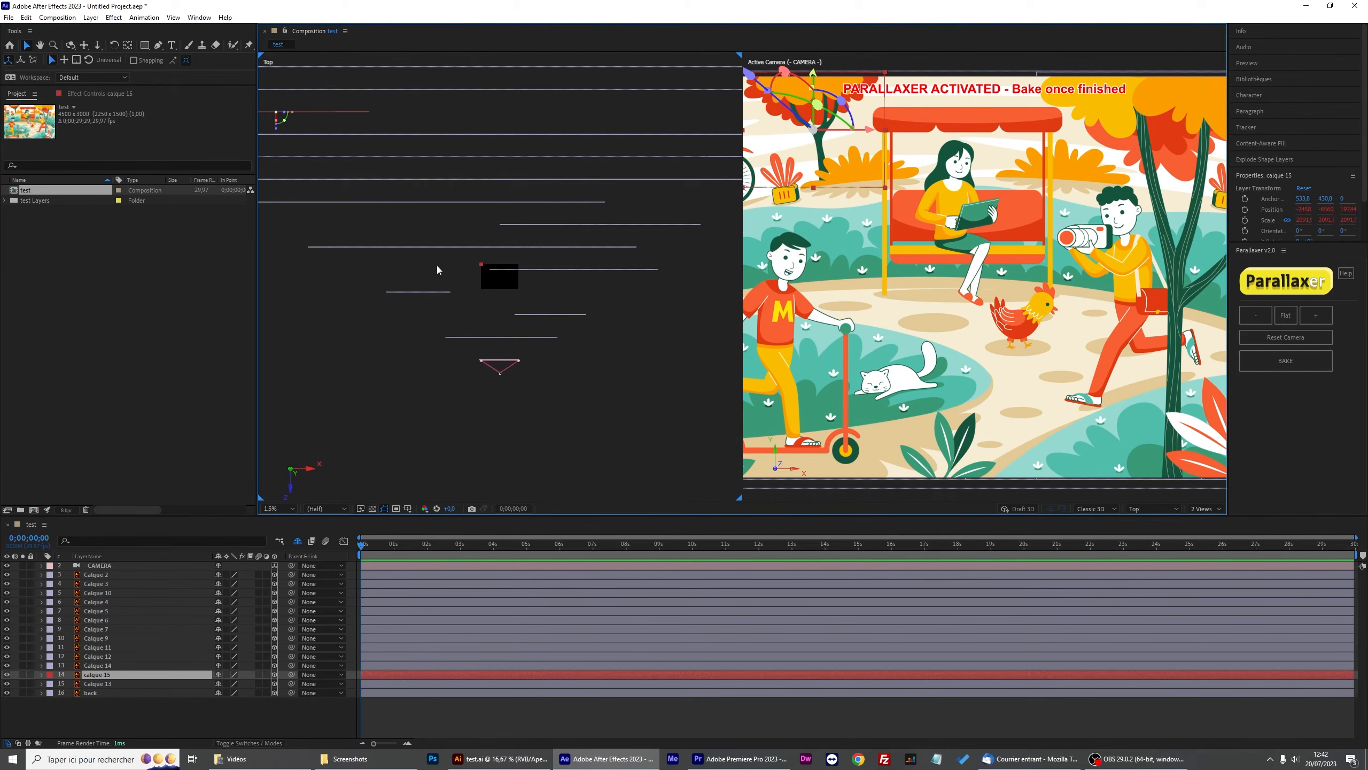
{"action": "scroll", "coordinate": [849, 153], "scroll_direction": "down", "scroll_amount": 2}
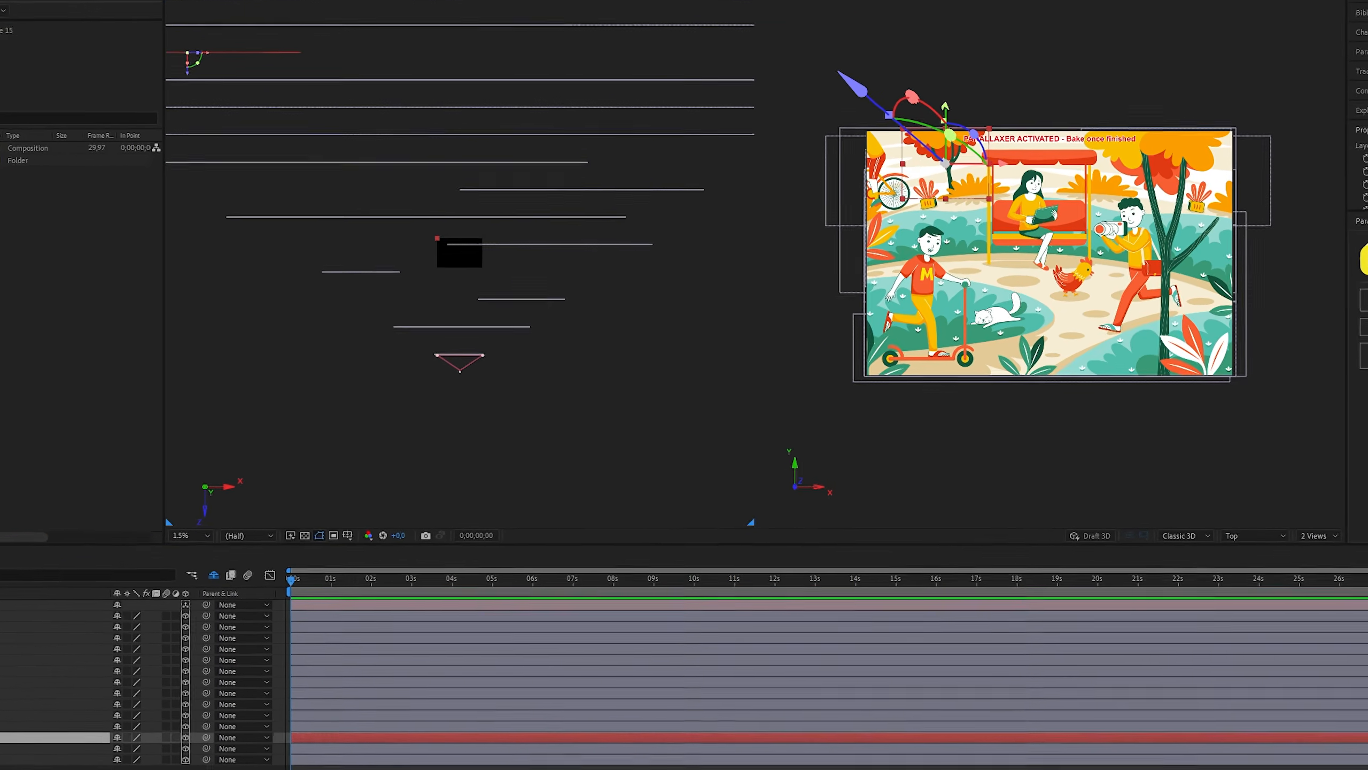
Start importing an Illustrator file and inspect the test composition's height setting, closing the settings without changes.
{"action": "key", "text": "ctrl+i"}
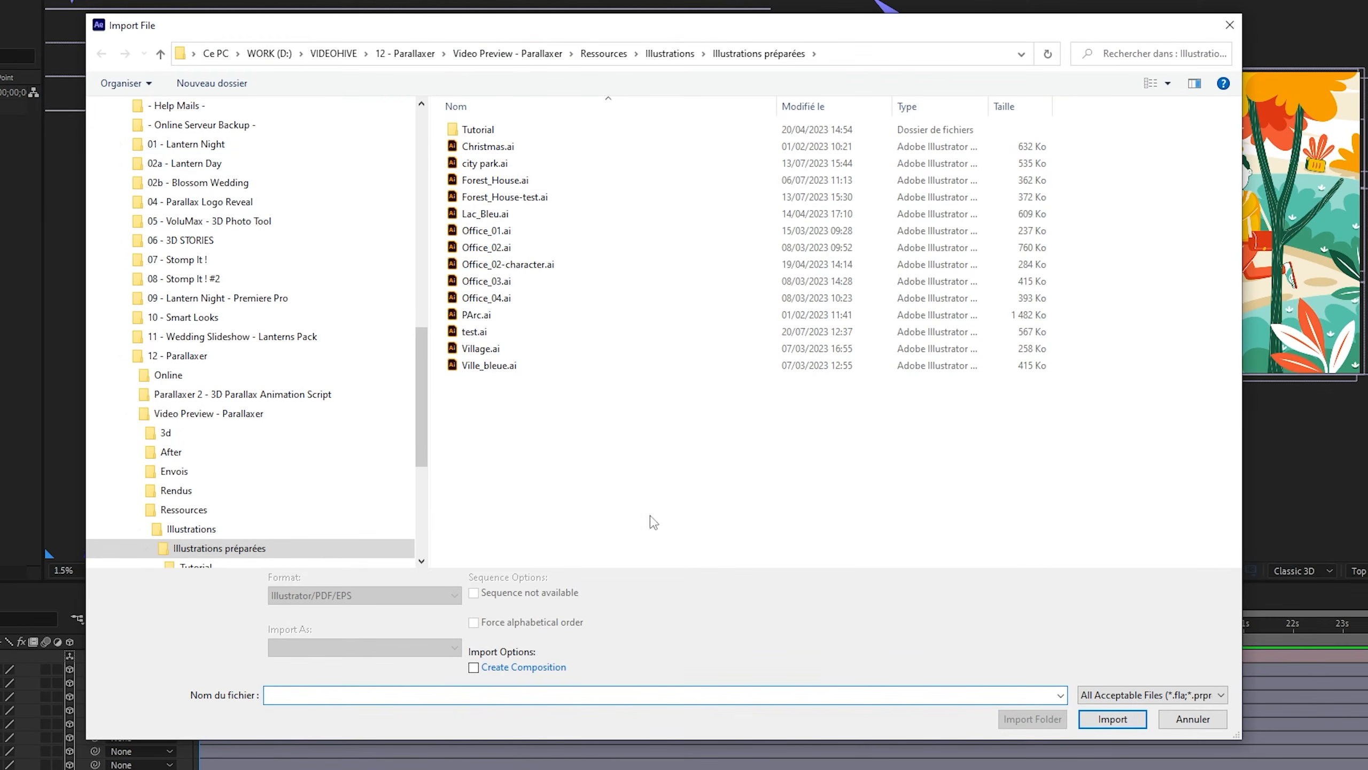
{"action": "double_click", "coordinate": [525, 353]}
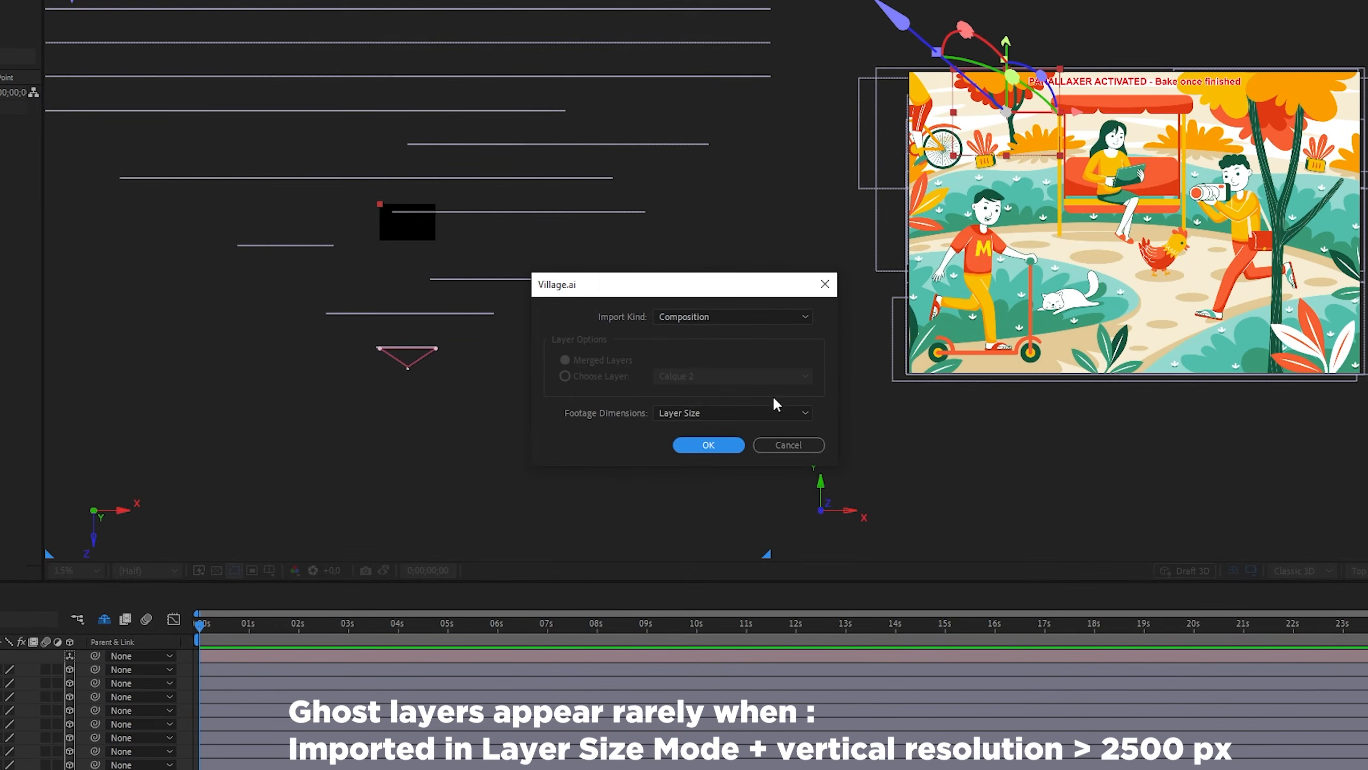
{"action": "left_click", "coordinate": [731, 421]}
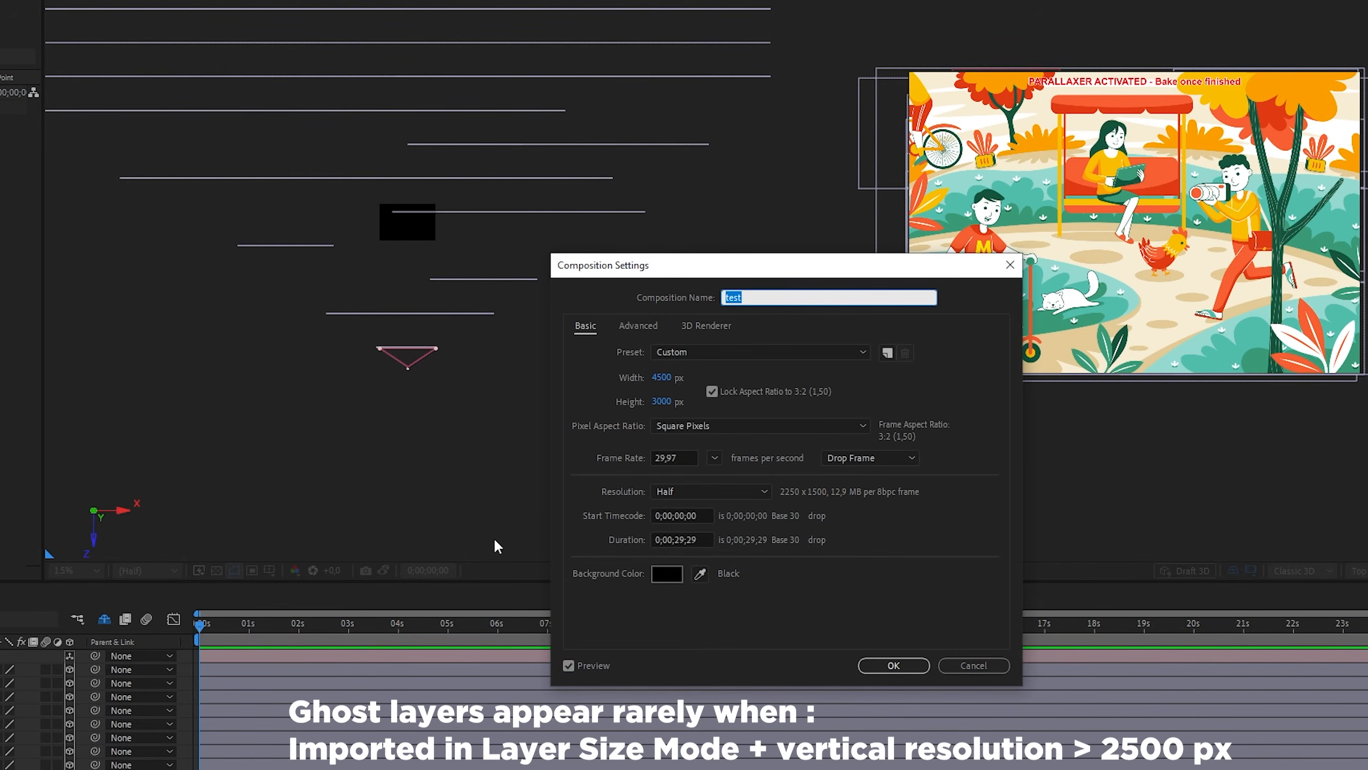
{"action": "left_click", "coordinate": [659, 400]}
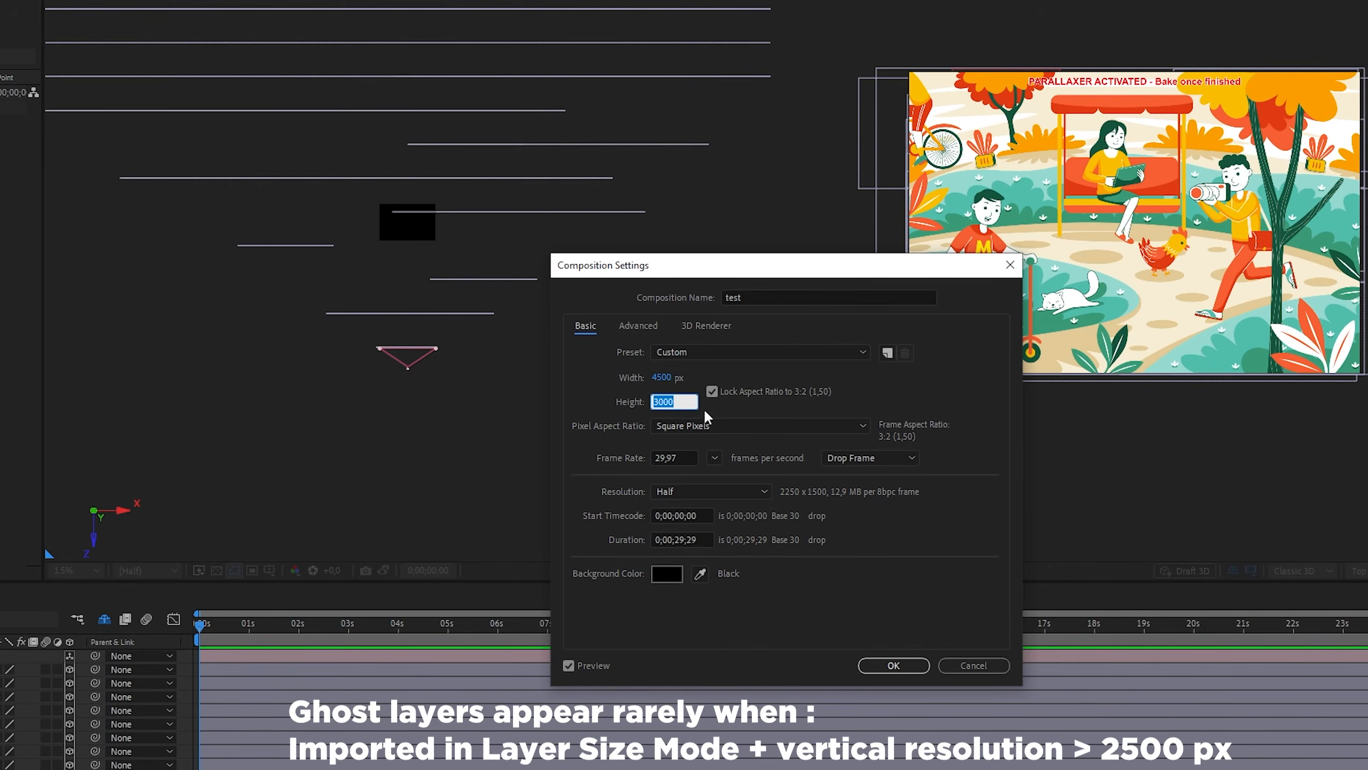
{"action": "left_click", "coordinate": [983, 666]}
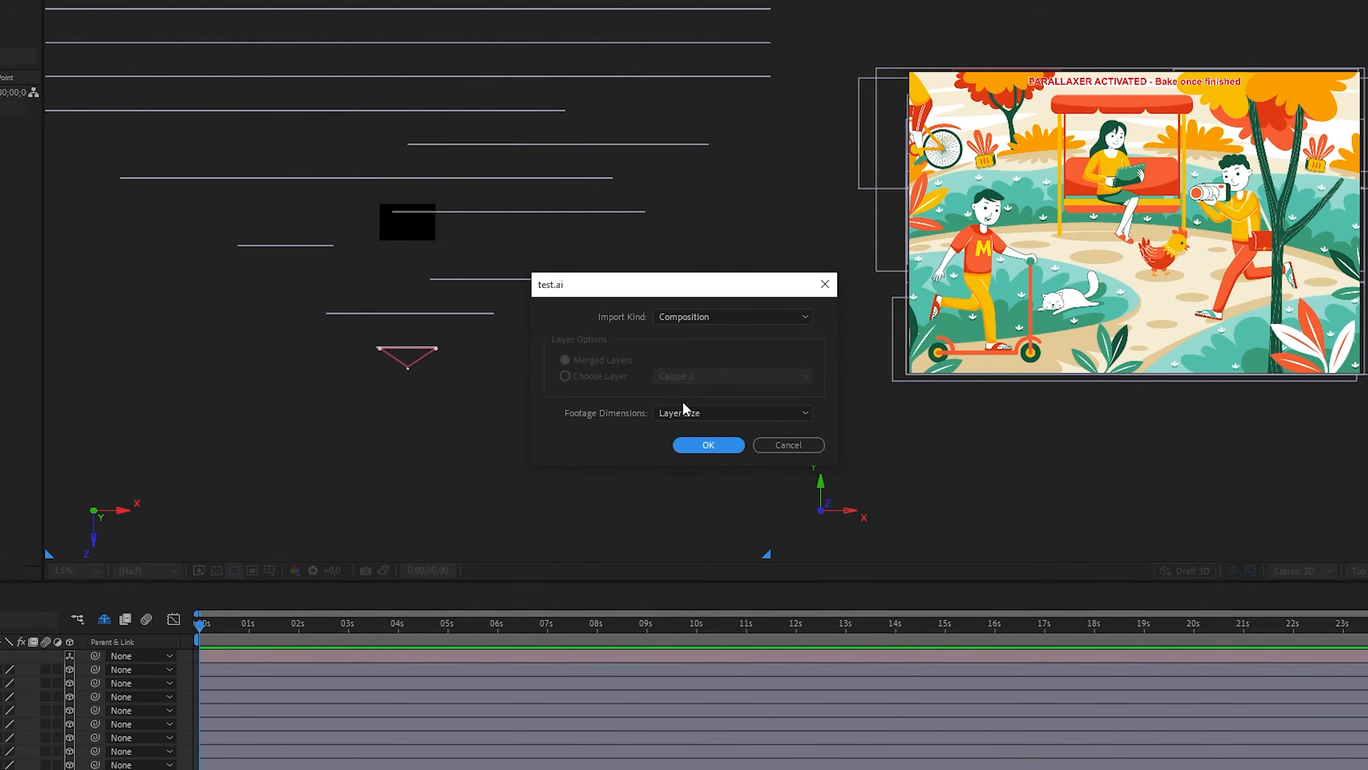
Import test.ai as a composition with the footage dimensions set to Document Size.
{"action": "left_click", "coordinate": [684, 411]}
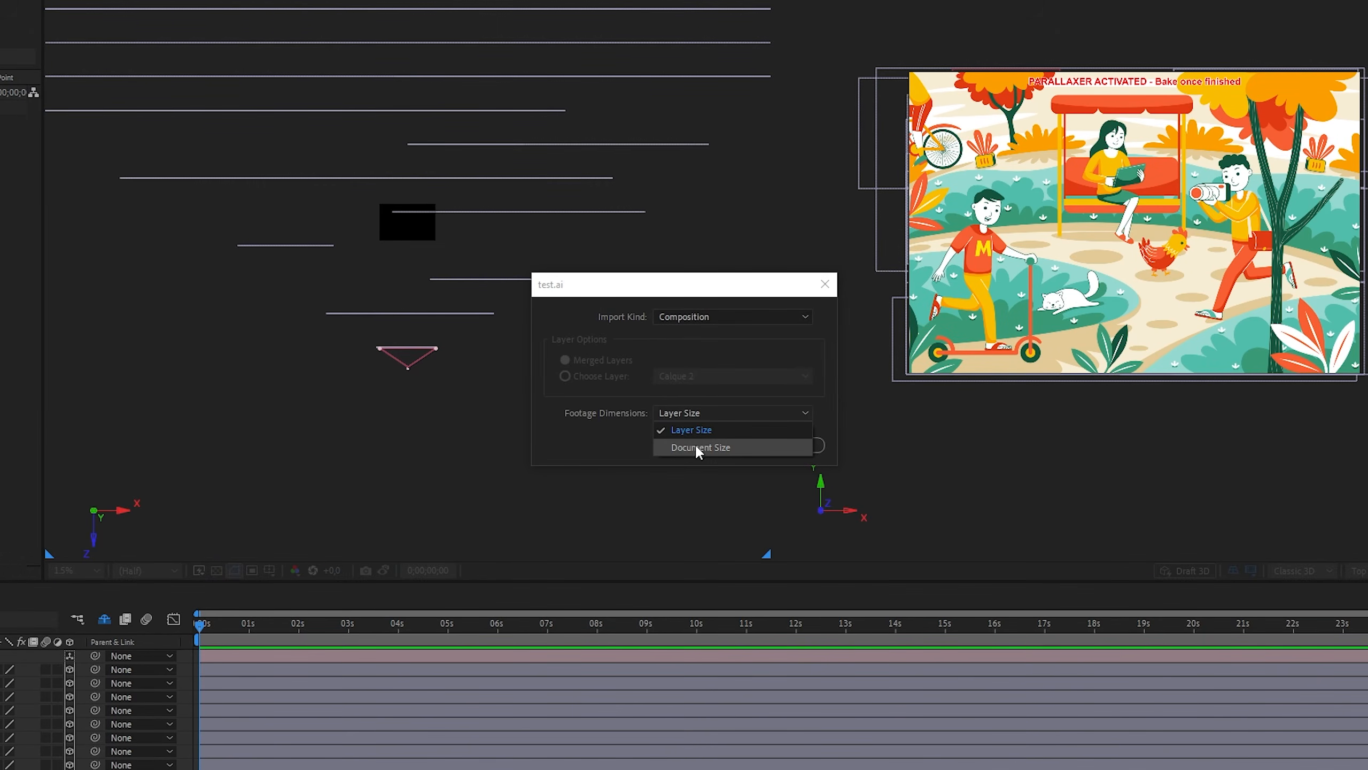
{"action": "left_click", "coordinate": [714, 446]}
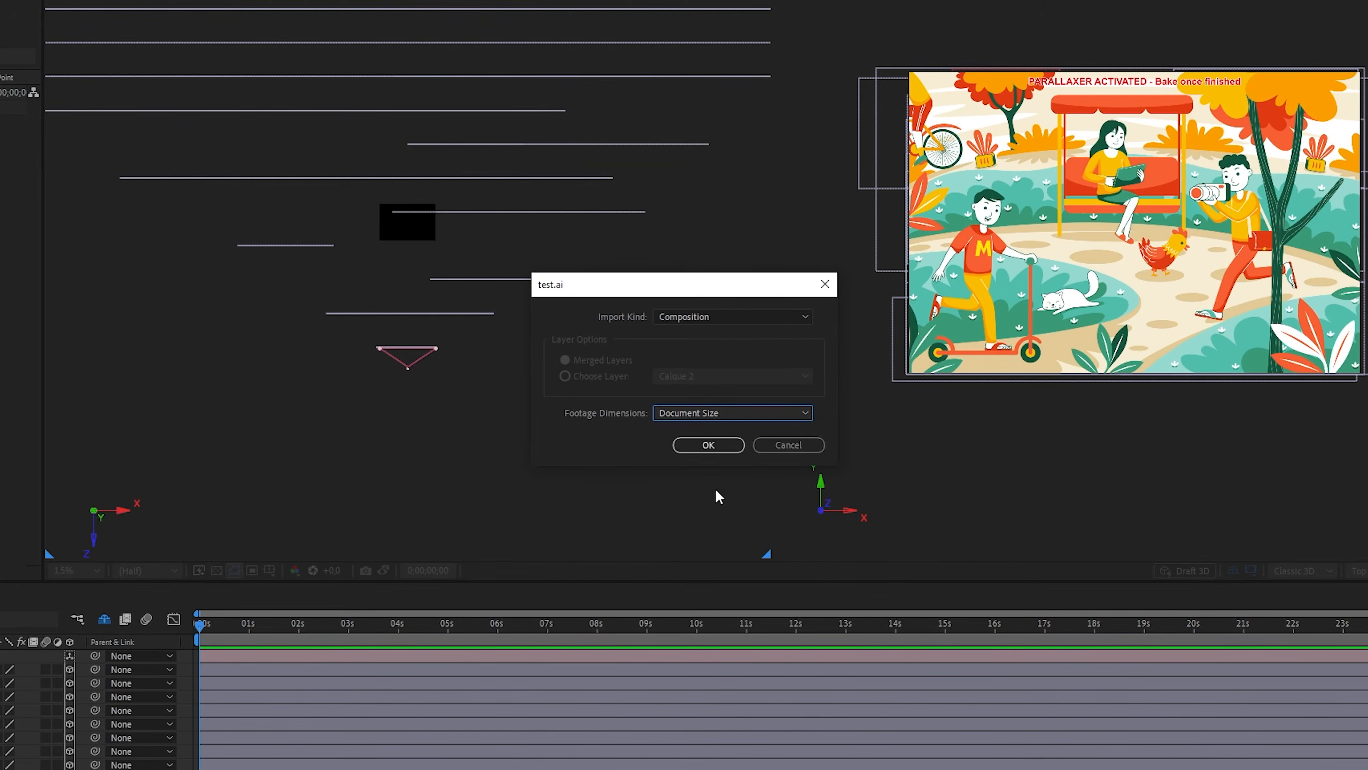
{"action": "left_click", "coordinate": [710, 445]}
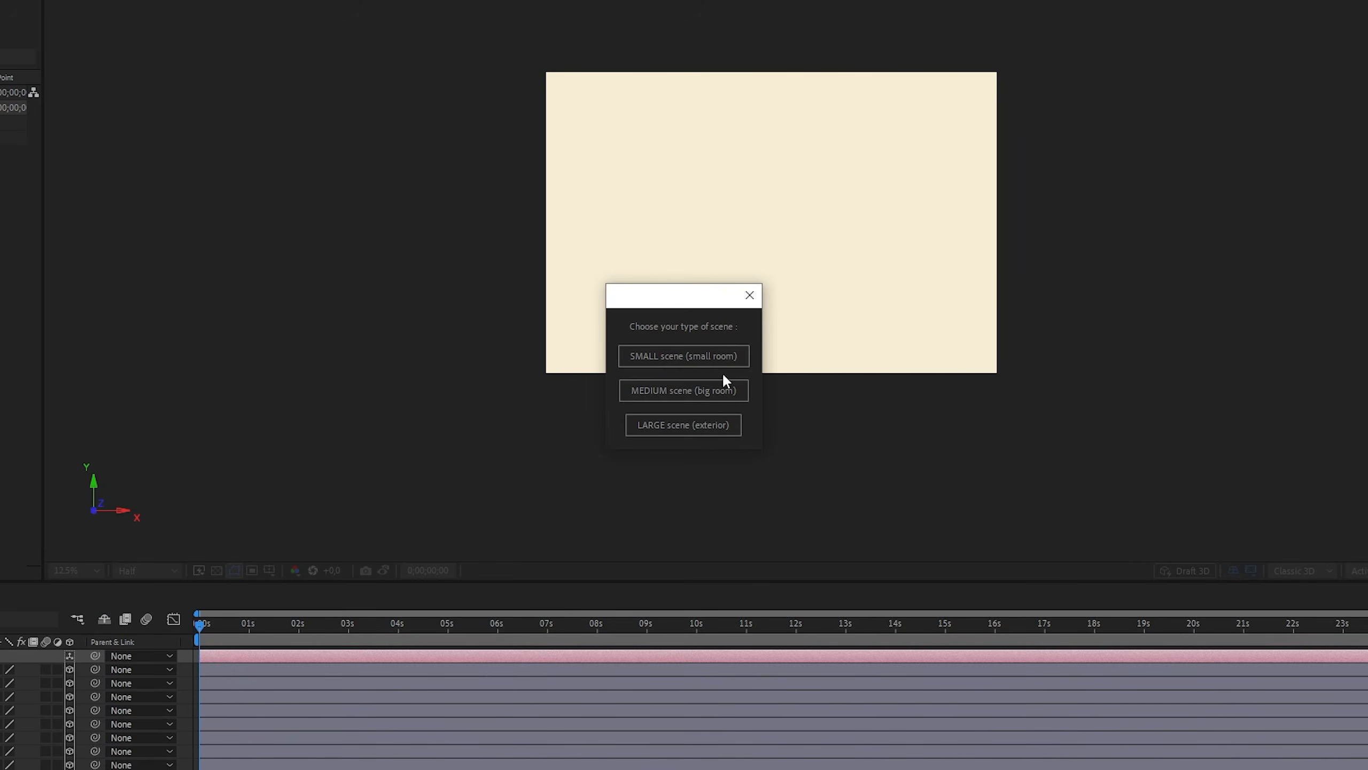
Choose the SMALL scene (small room) type in Parallaxer and bake the city park scene.
{"action": "left_click", "coordinate": [687, 358]}
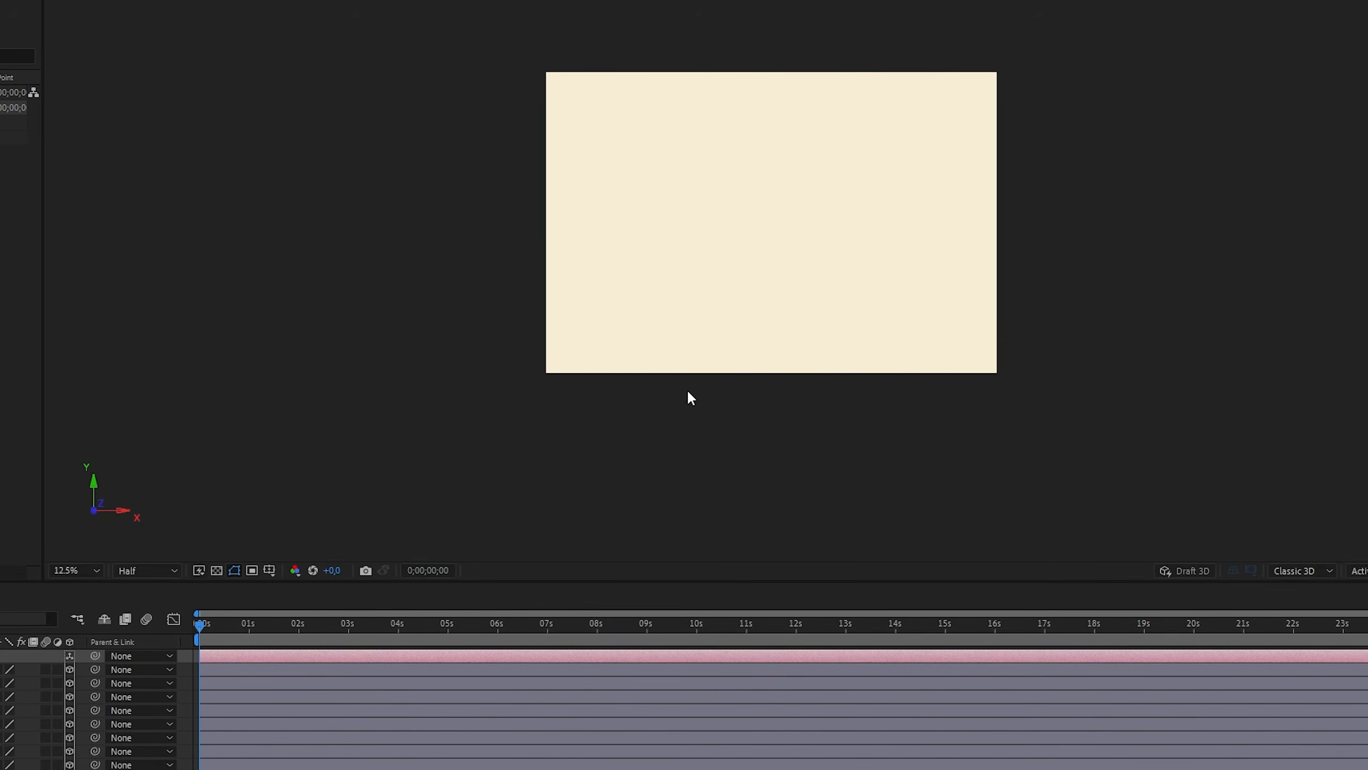
{"action": "left_click", "coordinate": [781, 435]}
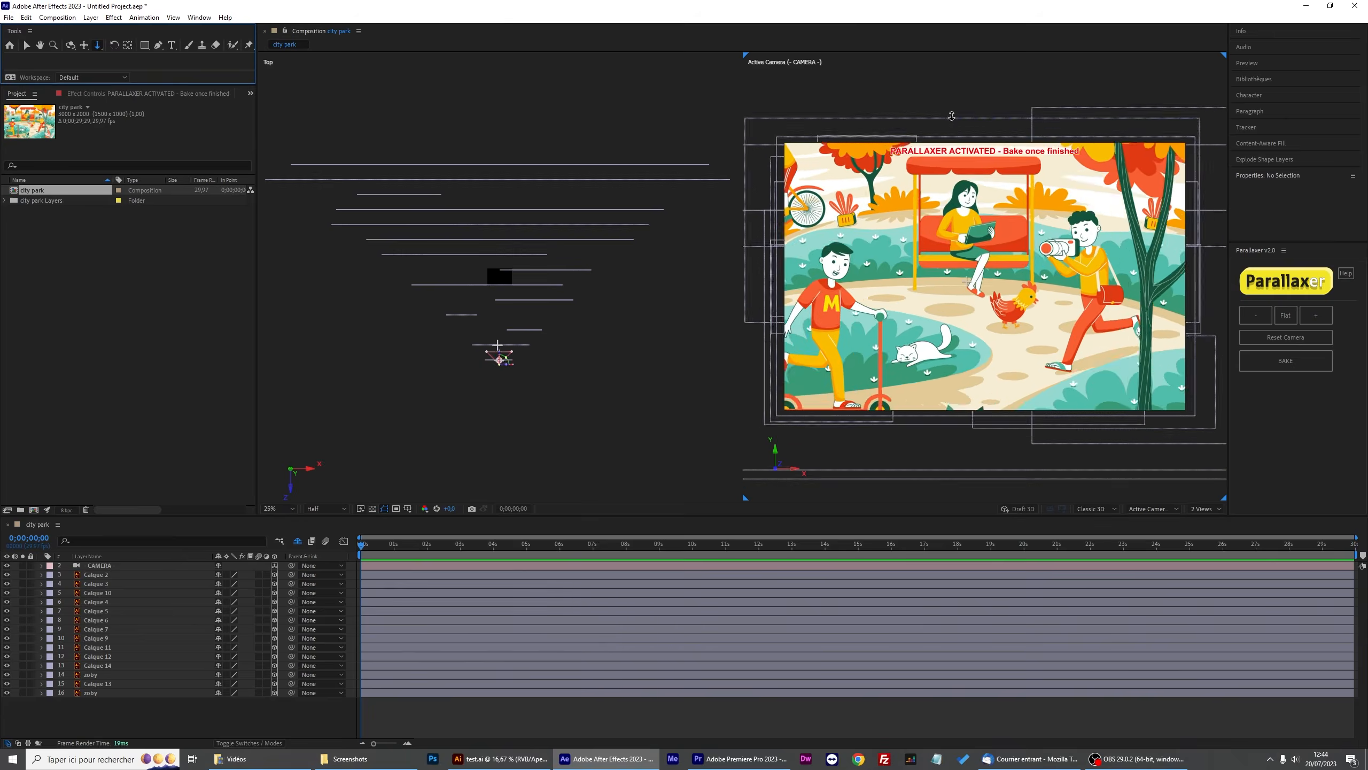
{"action": "left_click", "coordinate": [1286, 360]}
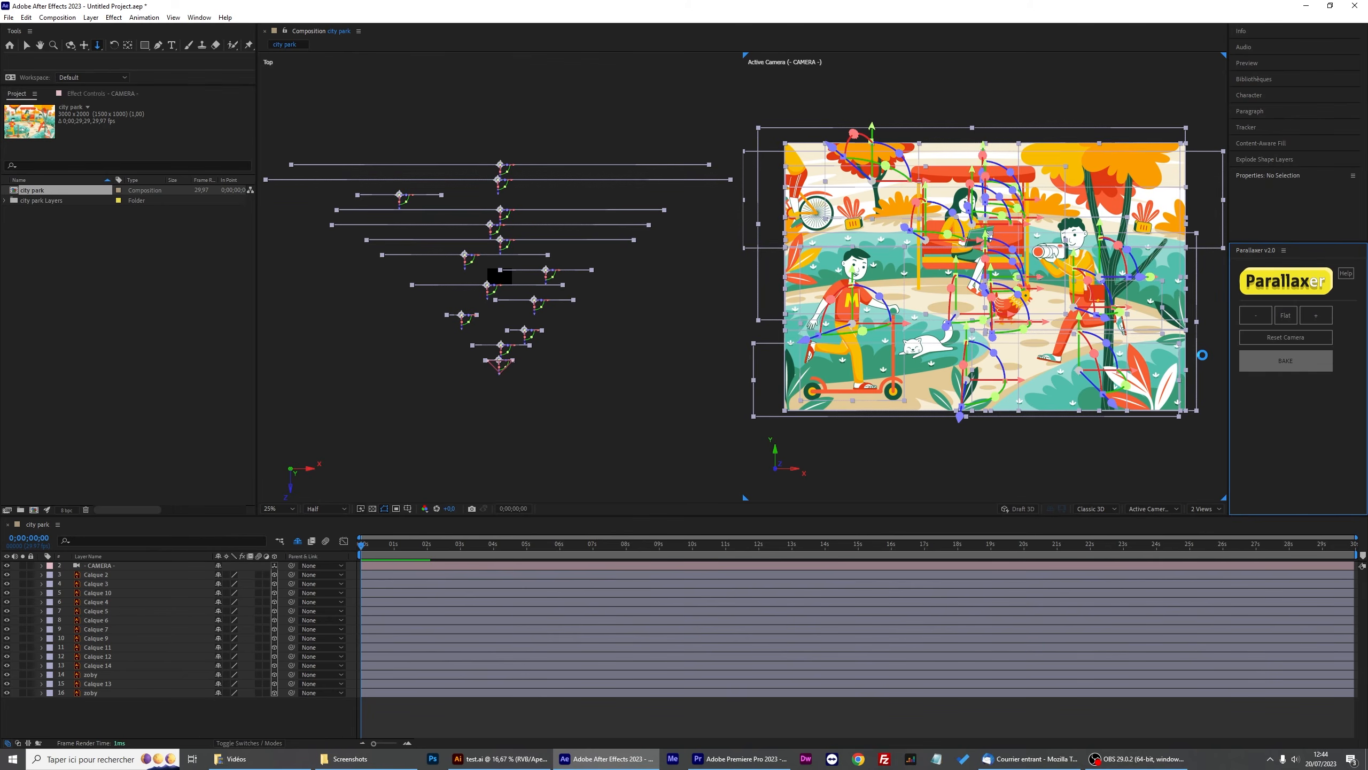
Set the city park composition size to 6000 x 4000 px in Composition Settings.
{"action": "left_click", "coordinate": [723, 419]}
{"action": "key", "text": "ctrl+k"}
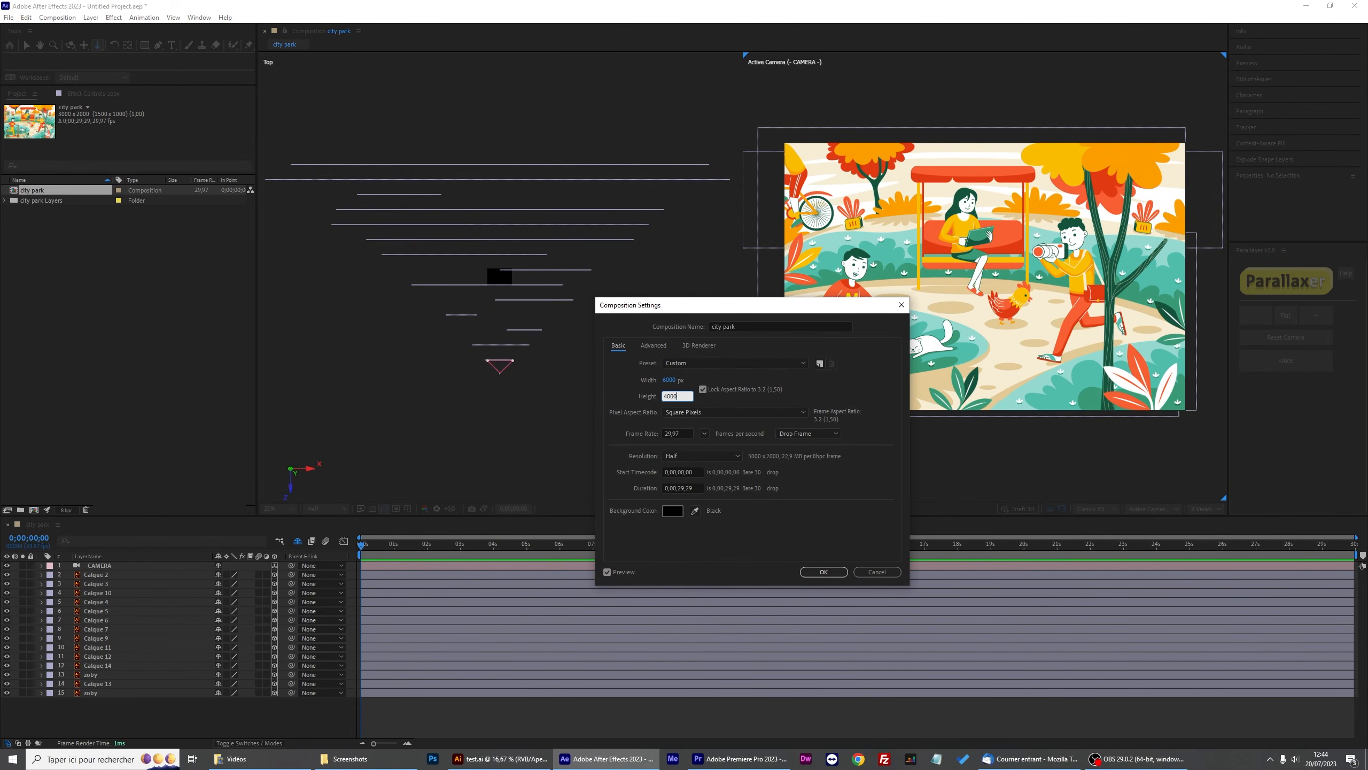
{"action": "left_click", "coordinate": [823, 572]}
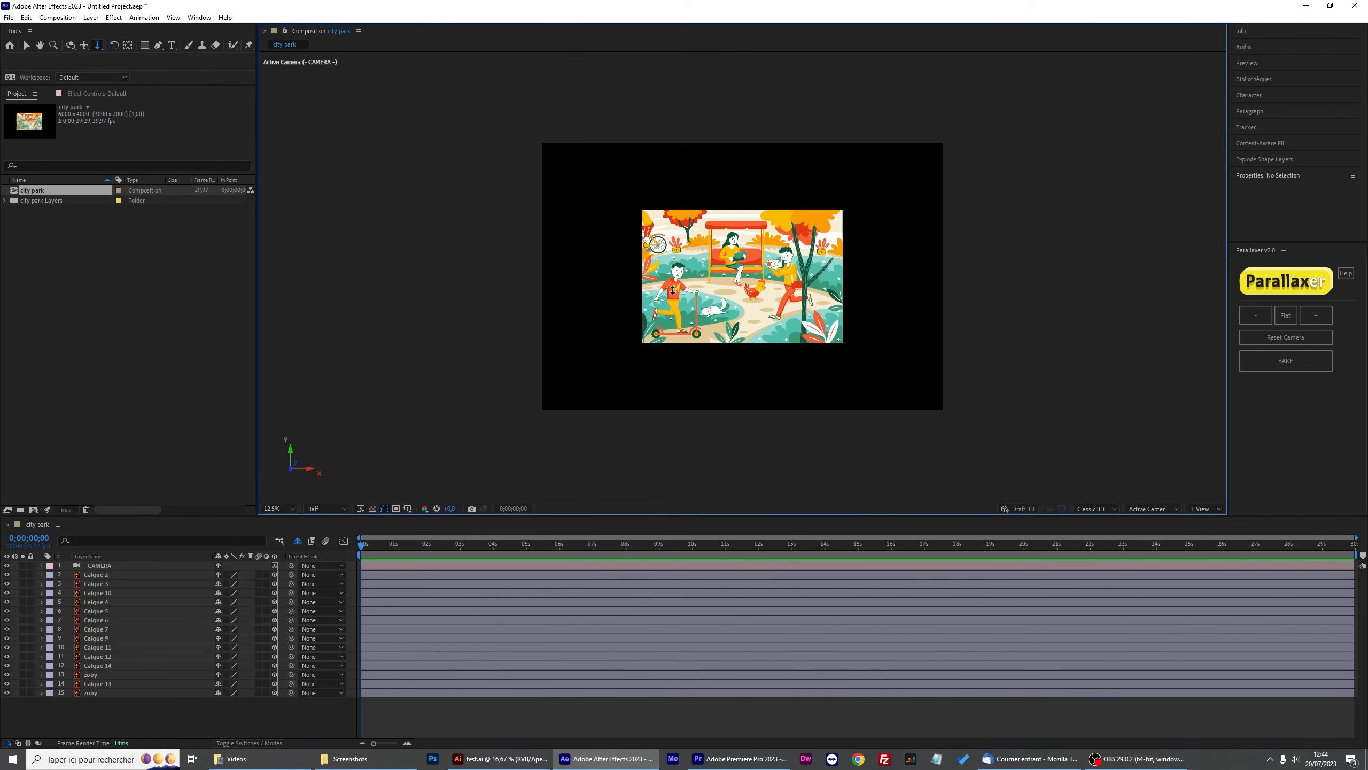
Expand the camera's Camera Options and adjust its Zoom to about 2987.5 pixels.
{"action": "key", "text": "shift+slash"}
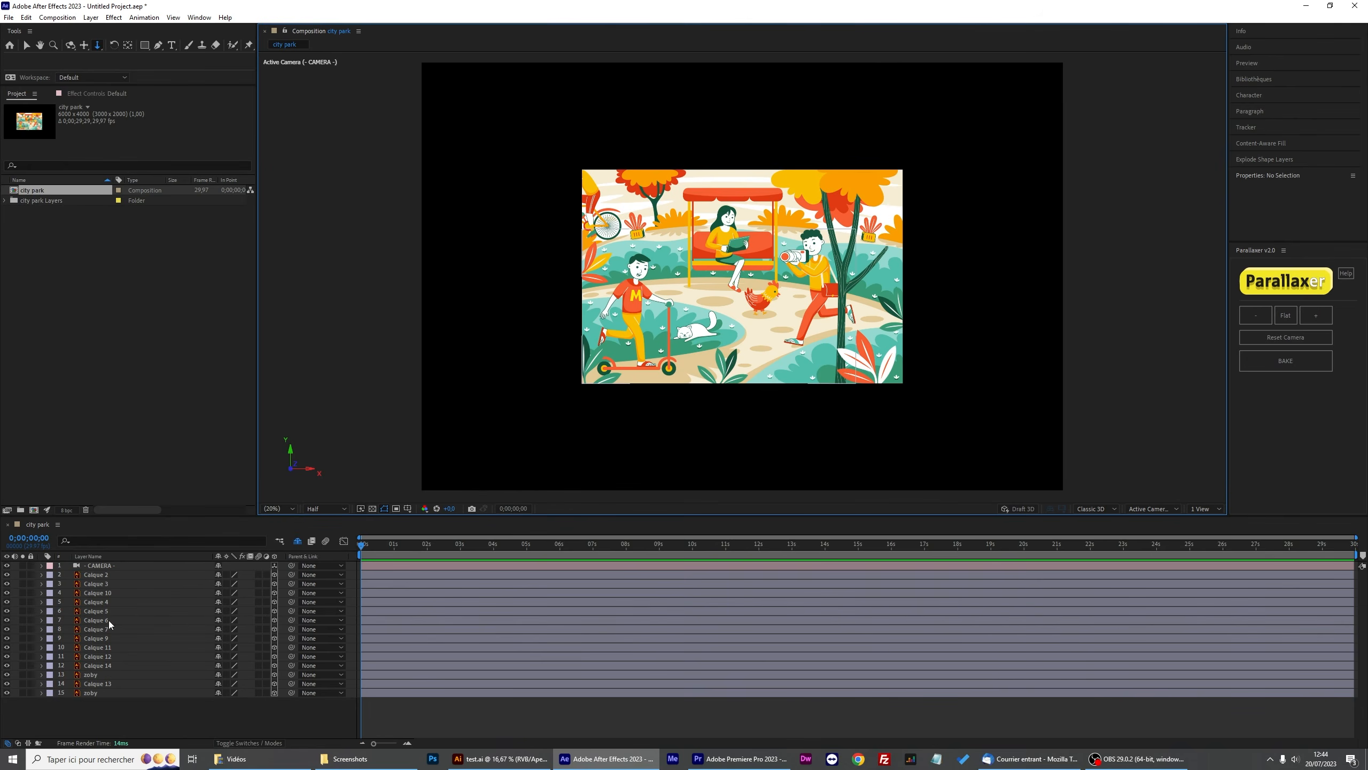
{"action": "left_click", "coordinate": [90, 566]}
{"action": "left_click", "coordinate": [42, 565]}
{"action": "left_click", "coordinate": [51, 584]}
{"action": "left_click", "coordinate": [84, 592]}
{"action": "left_click_drag", "start_coordinate": [223, 593], "coordinate": [962, 531]}
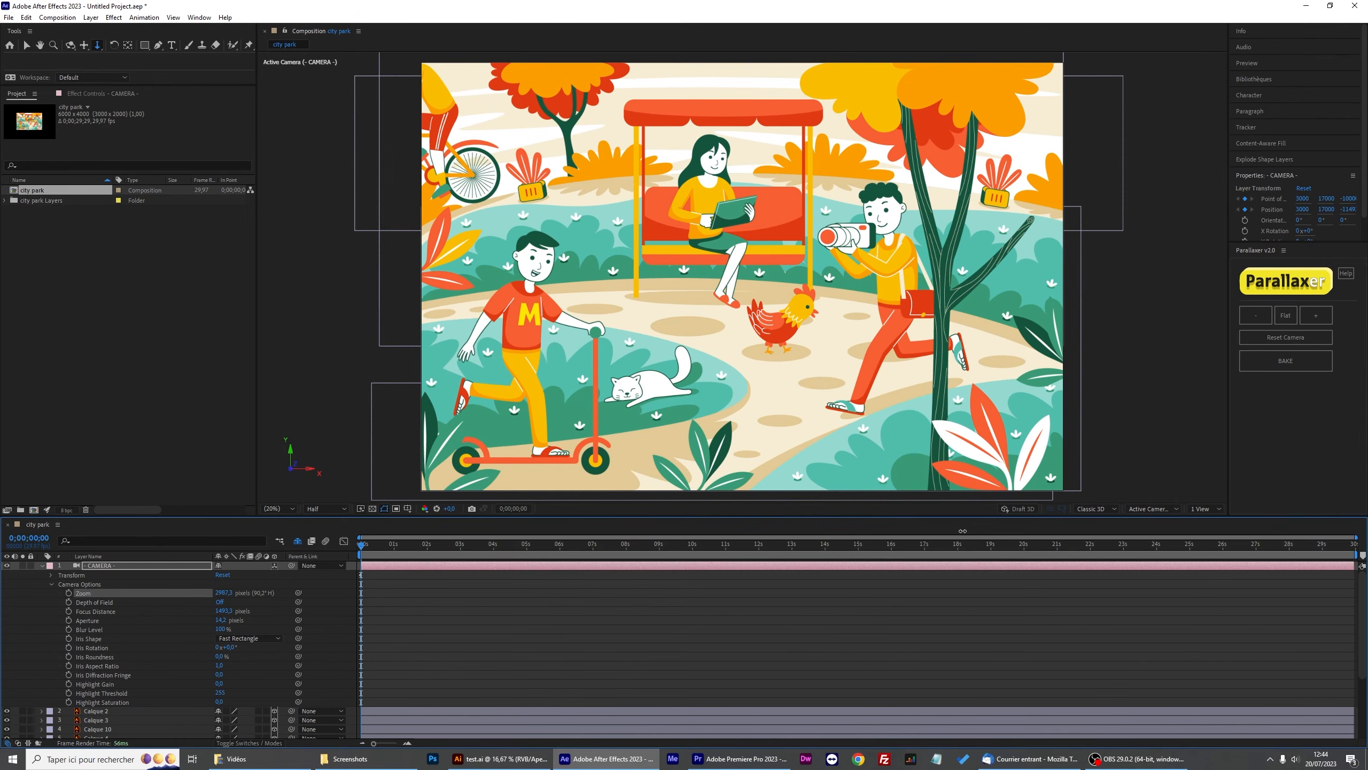
Select all the artwork layers below the camera and turn on Continuously Rasterize for them.
{"action": "scroll", "coordinate": [533, 282], "scroll_direction": "up", "scroll_amount": 4}
{"action": "key", "text": "space"}
{"action": "left_click_drag", "start_coordinate": [394, 279], "coordinate": [1156, 300]}
{"action": "left_click_drag", "start_coordinate": [1156, 300], "coordinate": [1200, 354]}
{"action": "left_click", "coordinate": [102, 693]}
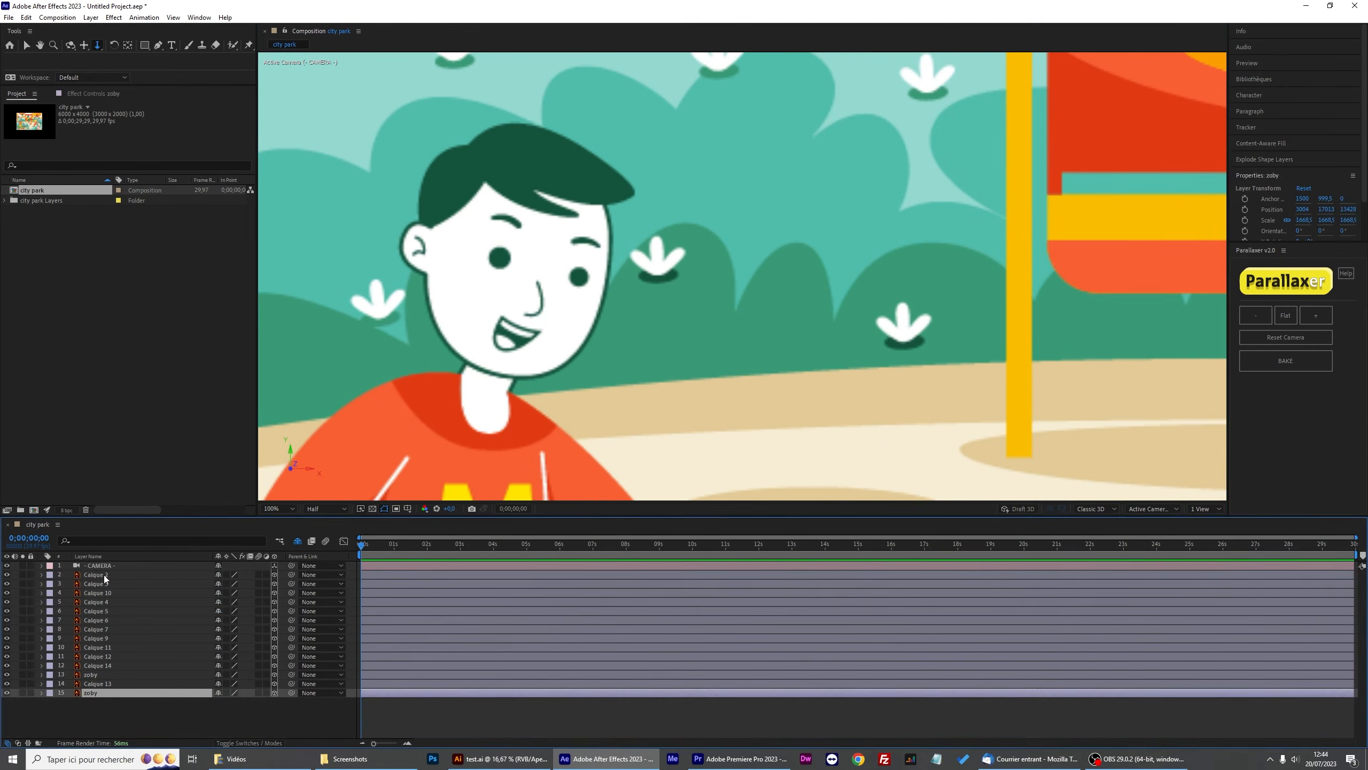
{"action": "left_click", "coordinate": [112, 576], "text": "shift"}
{"action": "left_click", "coordinate": [225, 574]}
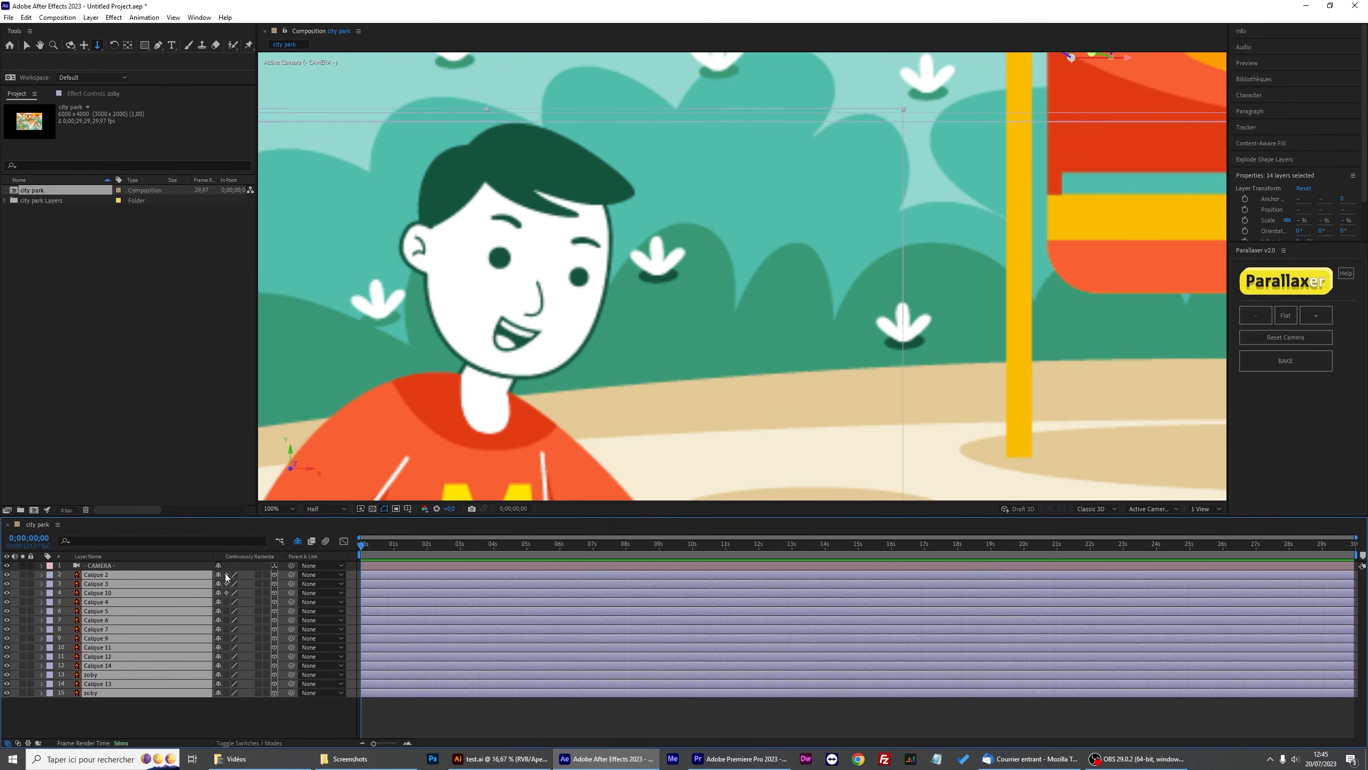